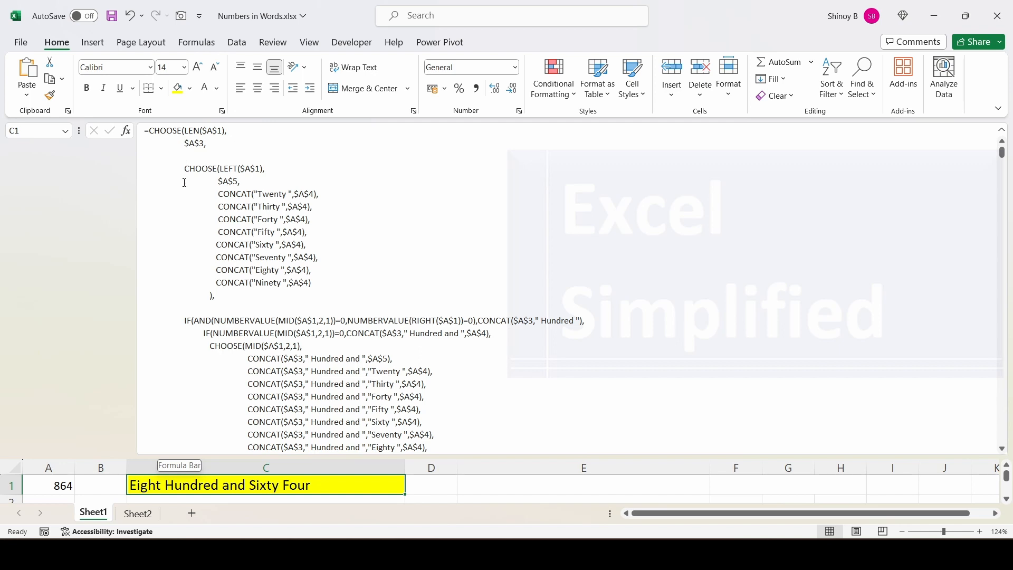
Step: Collapse the expanded formula bar and look at the number in A1 and the helper cells A3:A5
key(ctrl+shift+u)
click(59, 168)
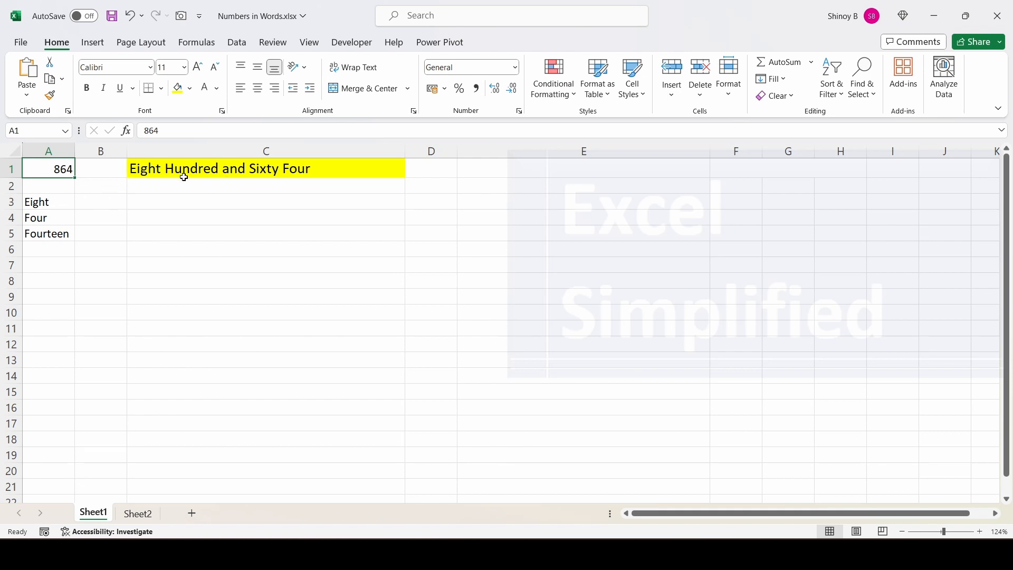
click(48, 203)
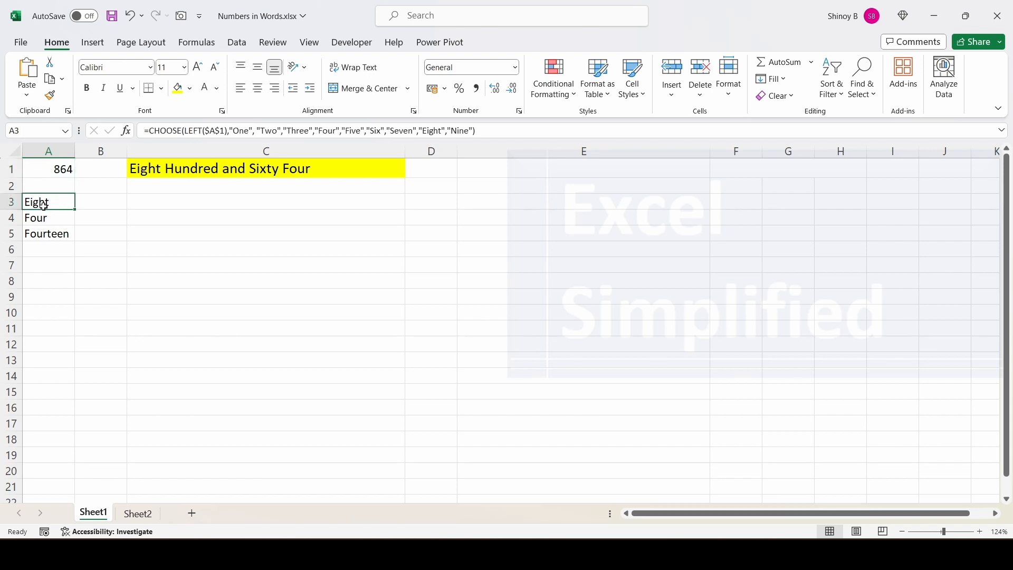
drag(42, 205, 40, 238)
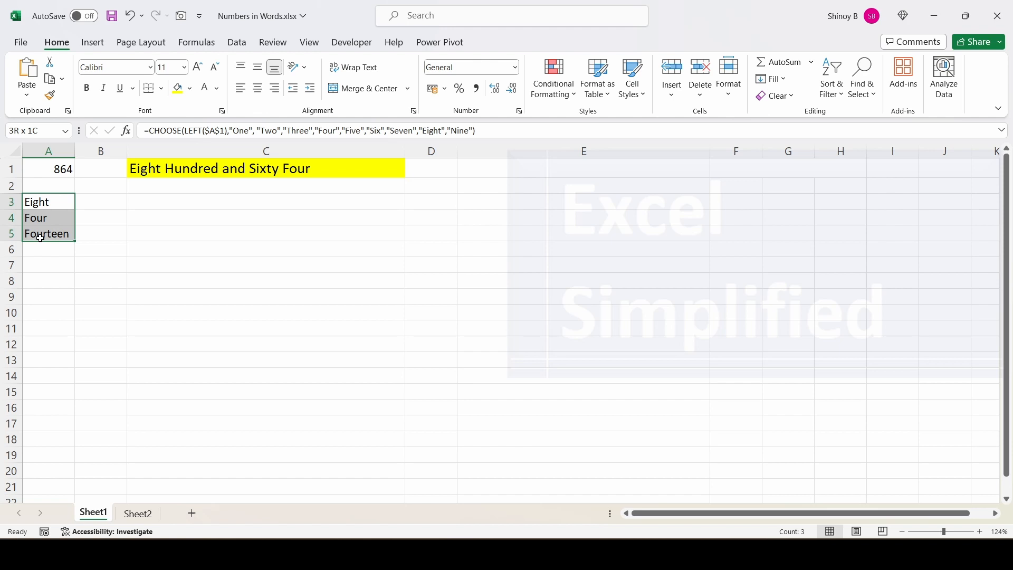
click(212, 170)
Step: Examine the CHOOSE formula in A3, including its LEFT($A$1) index and the list of number words, leaving it unchanged
click(58, 202)
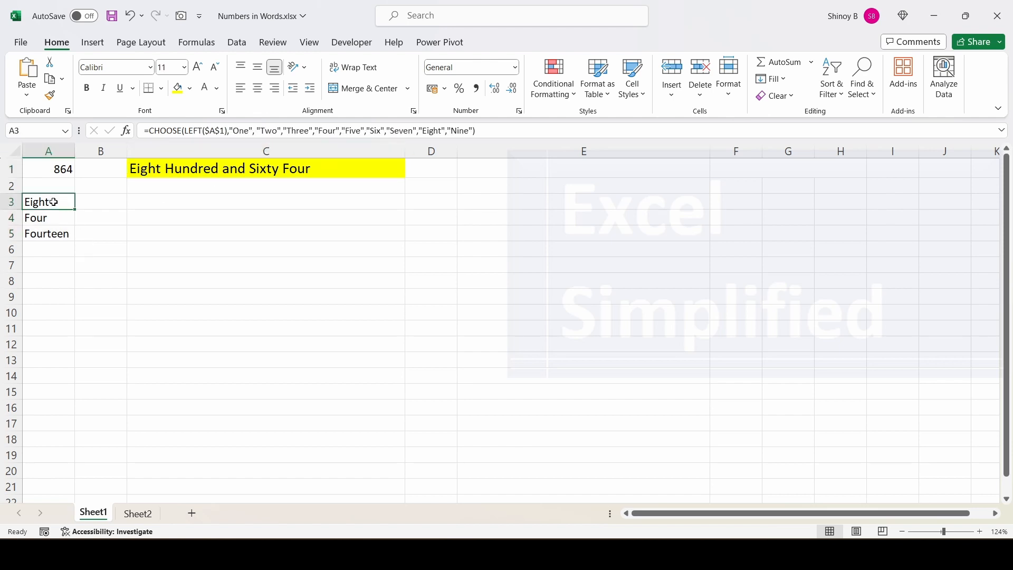
key(F2)
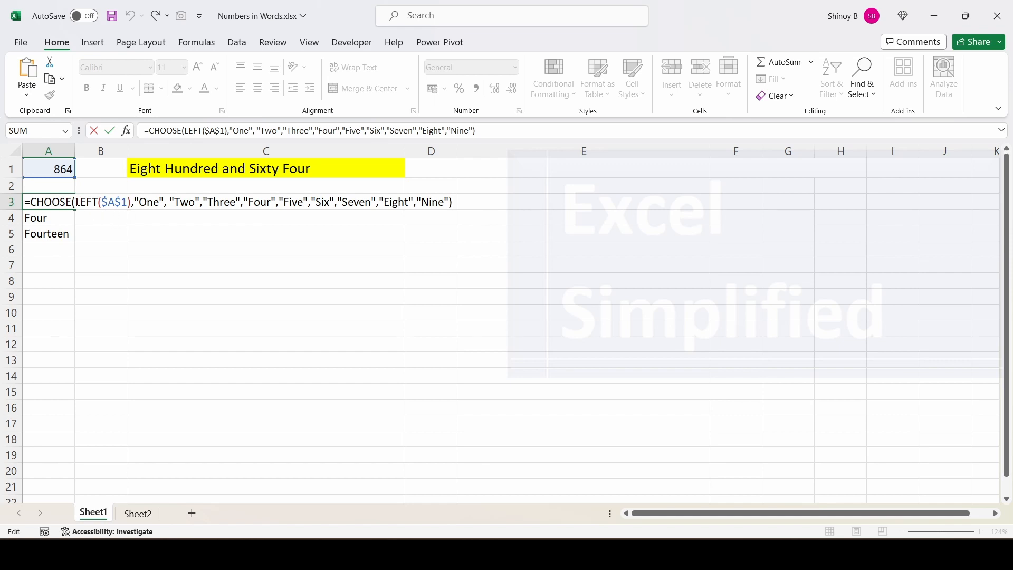
drag(75, 203, 130, 203)
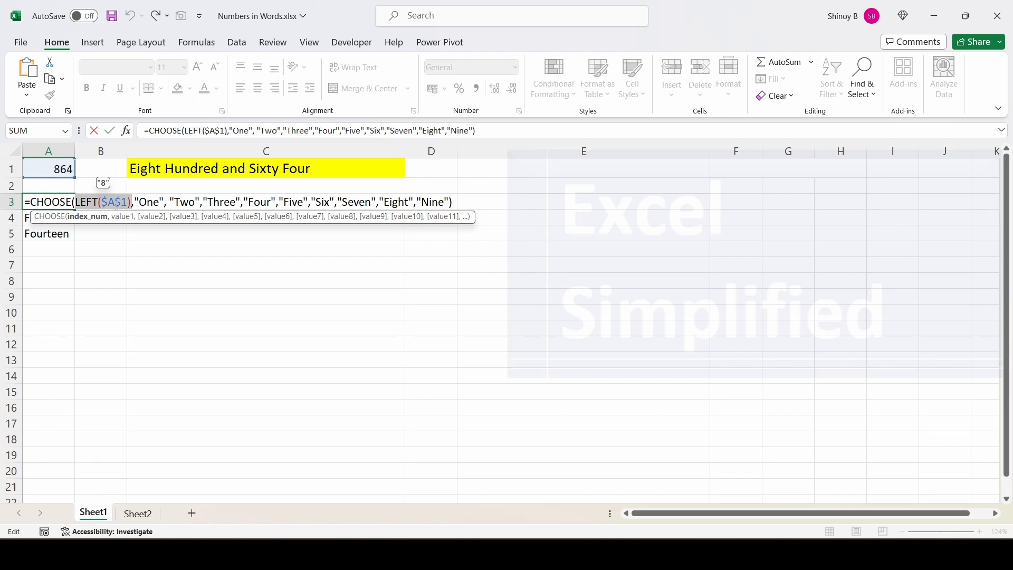
drag(139, 202, 232, 202)
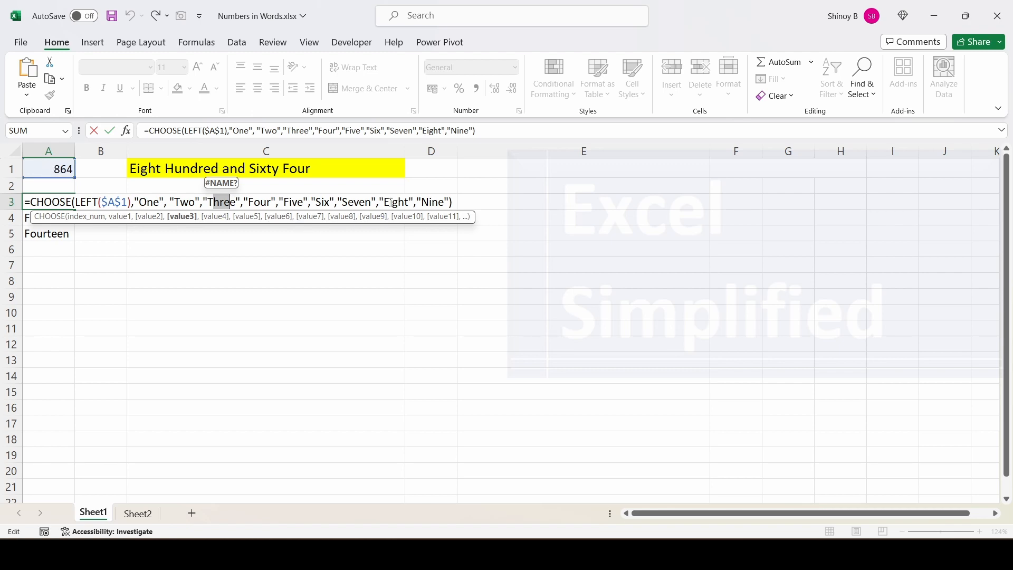
key(Return)
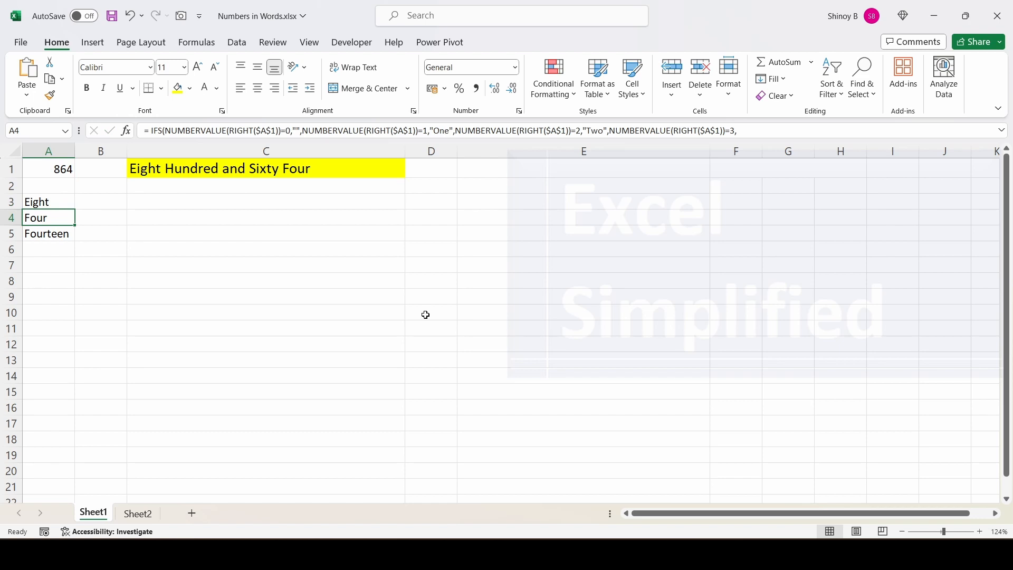
Step: Set the number in cell A1 to 765
click(62, 200)
click(58, 167)
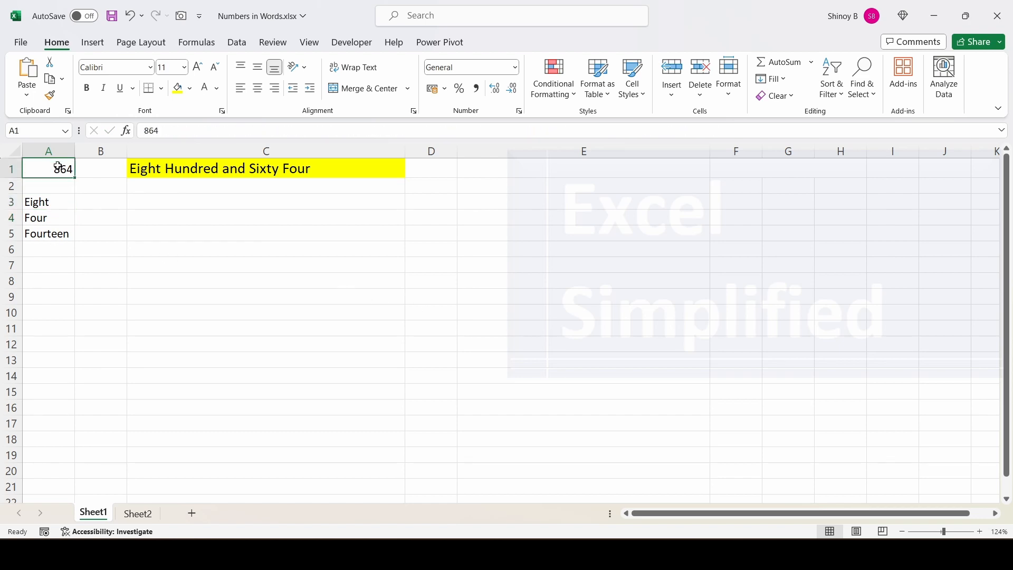
text(765)
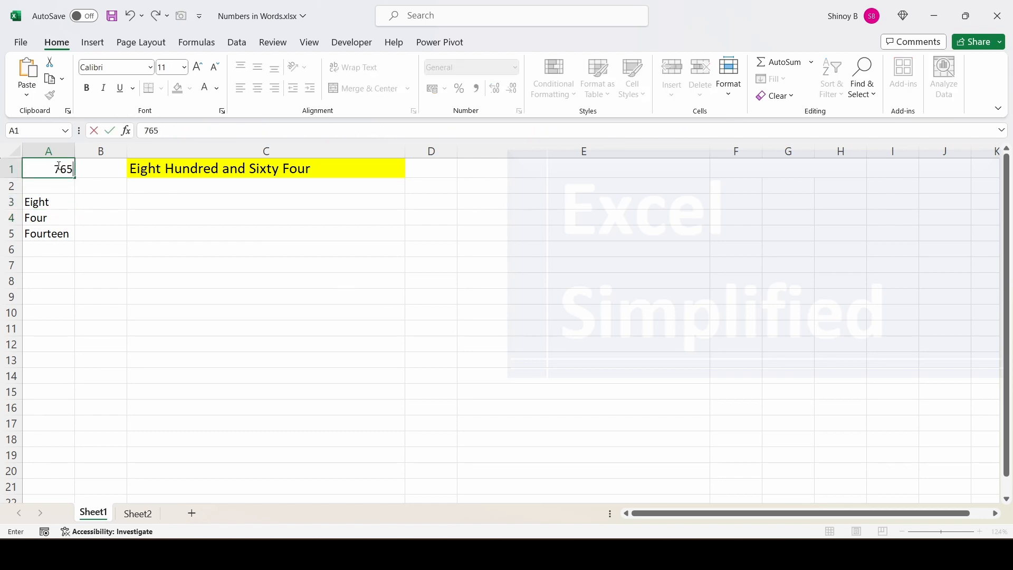
key(Return)
Step: Review the CHOOSE formula in A3 again for the new number, without editing it
click(37, 201)
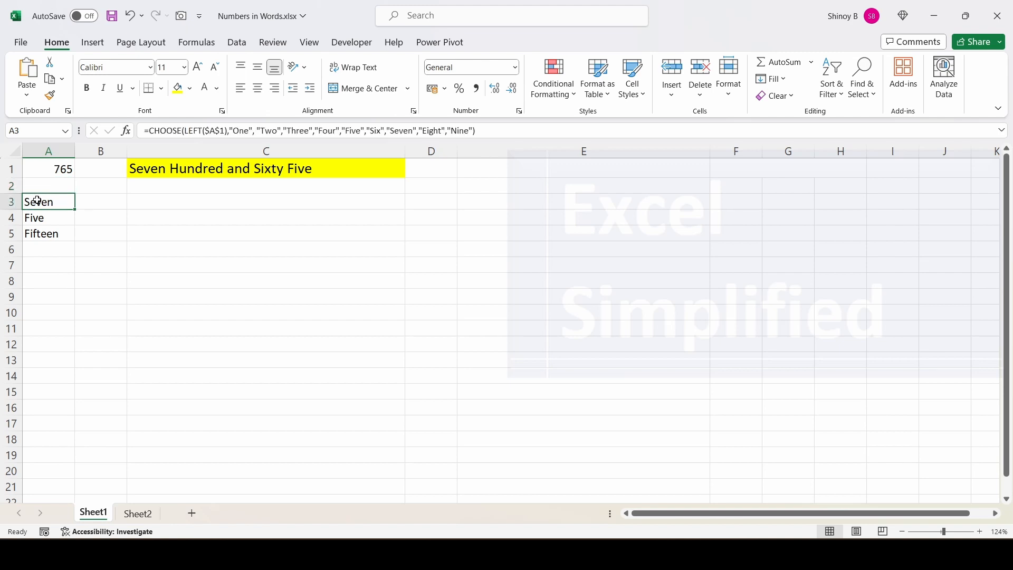
double_click(37, 200)
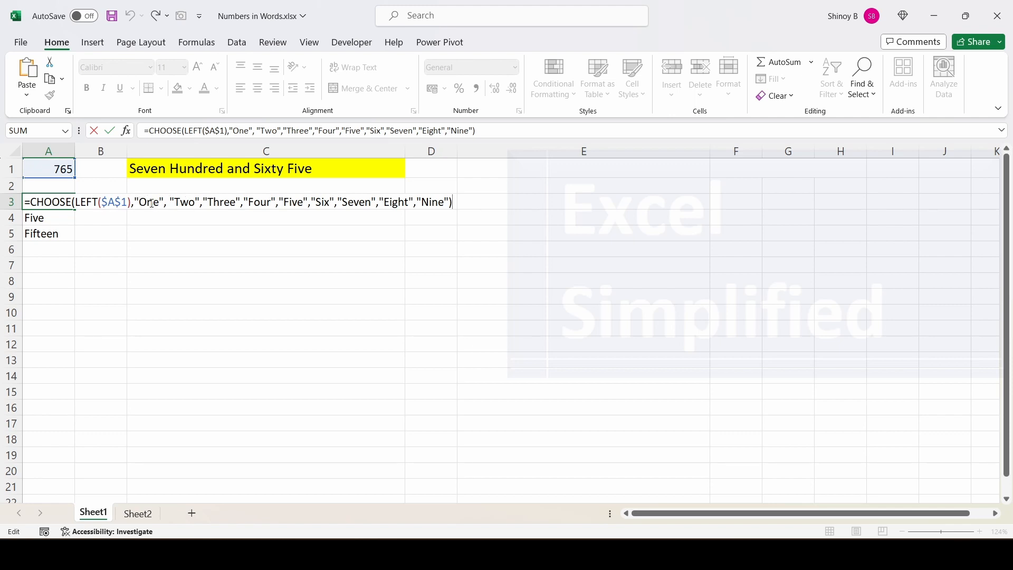
key(Return)
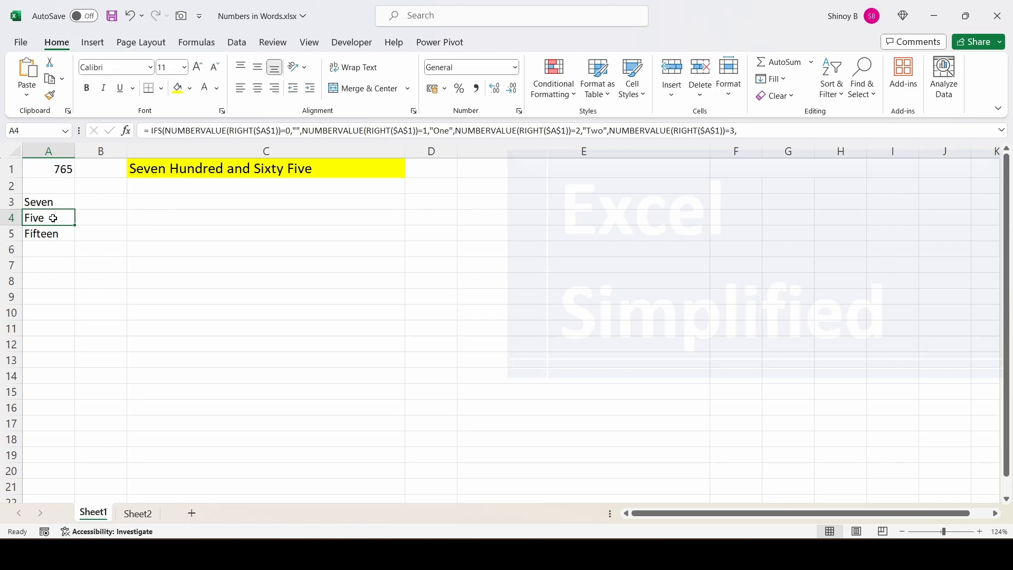
Step: Examine the IFS formula in A4 that converts the last digit to a word, including its empty-text result for 0
key(F2)
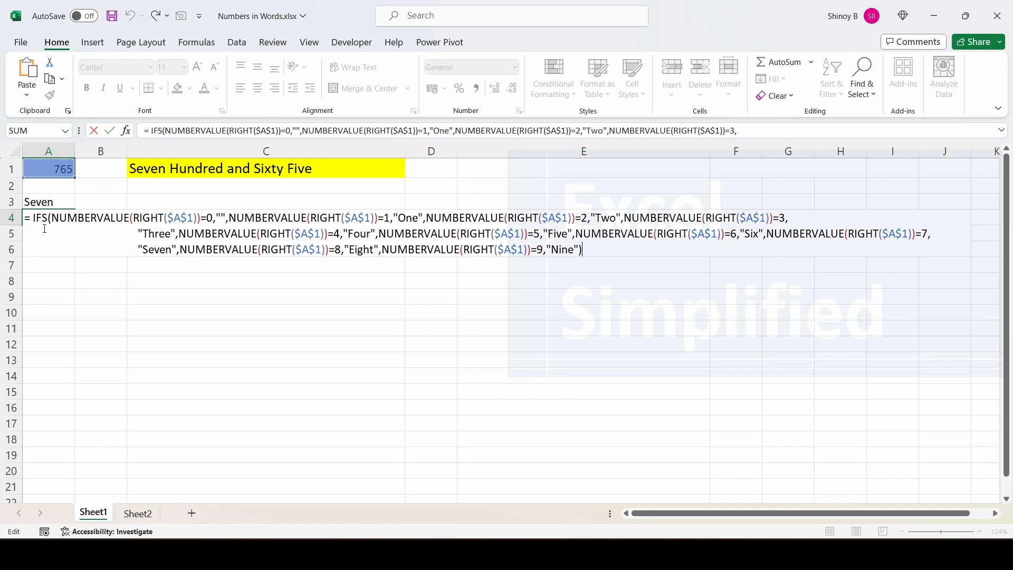
click(32, 217)
key(BackSpace)
drag(226, 217, 222, 217)
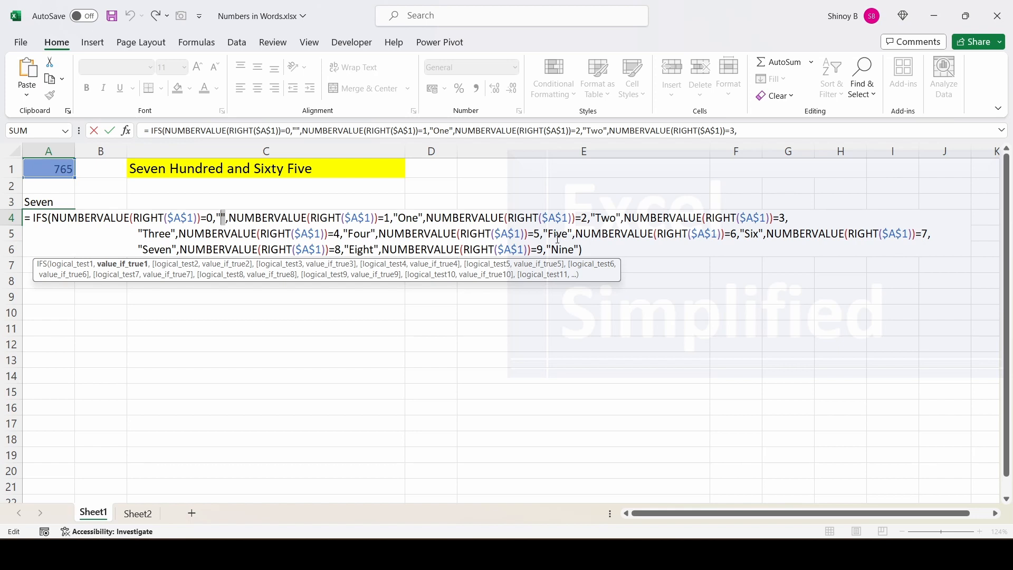
key(Return)
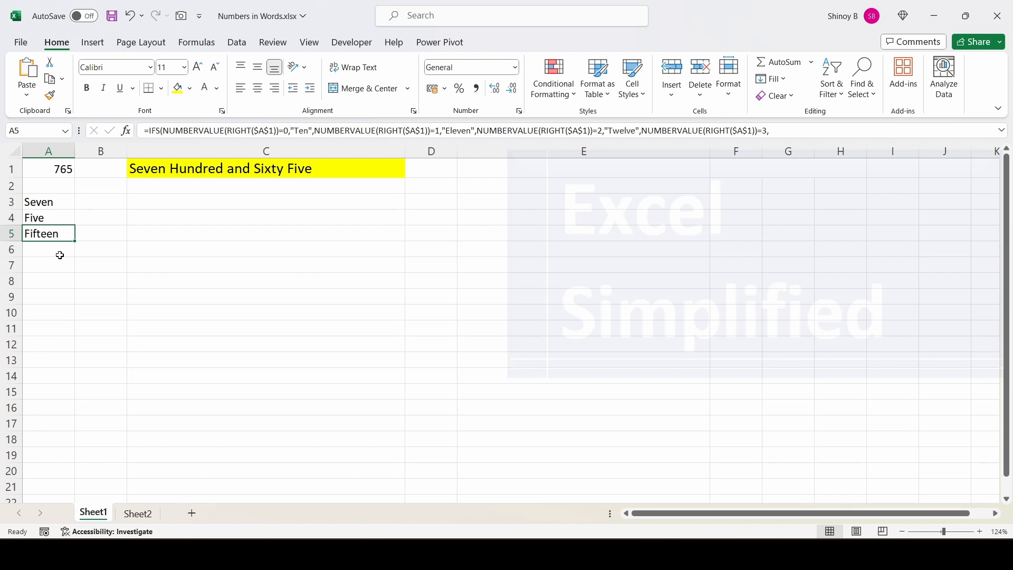
Step: Examine the IFS formula in A5 covering Ten to Nineteen, and select the helper cells A3:A5
double_click(75, 234)
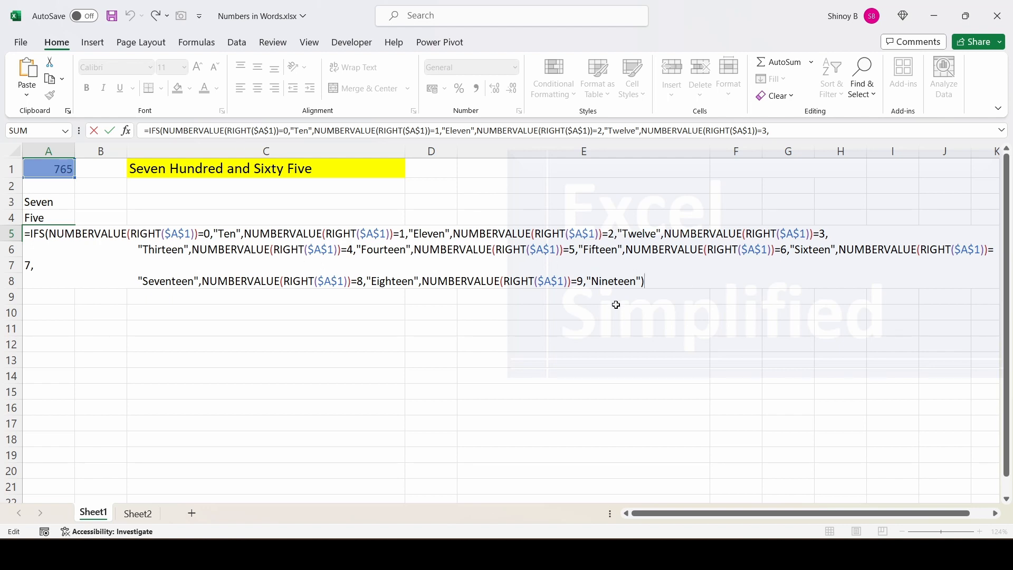
key(Return)
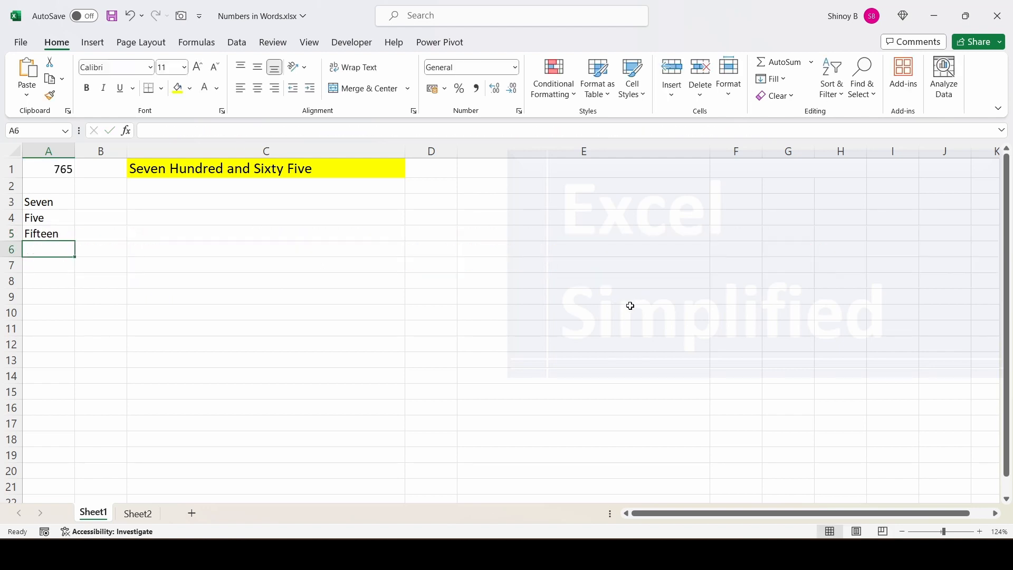
drag(55, 209, 57, 226)
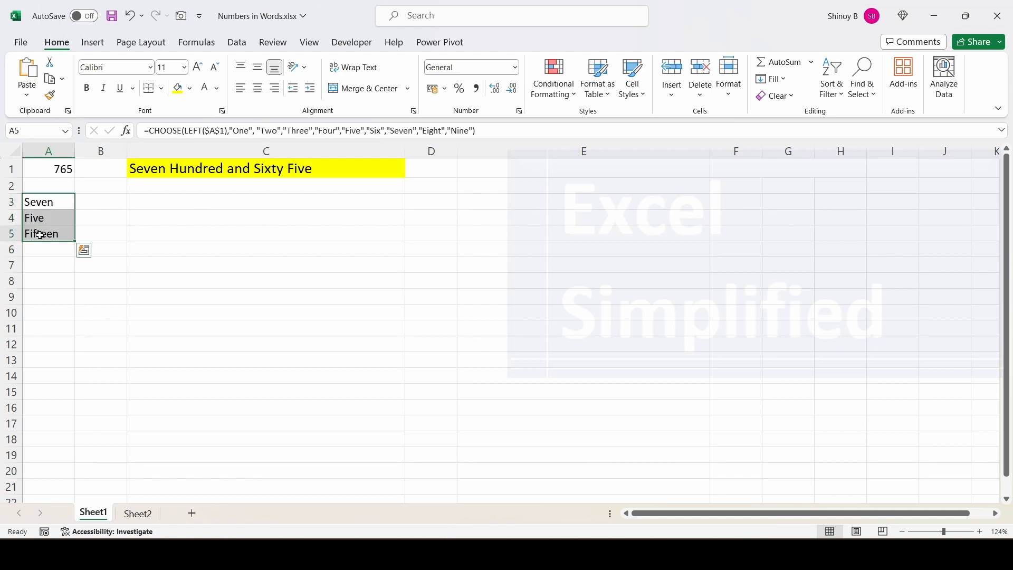
click(40, 234)
Step: View the full nested CHOOSE formula of C1 in the expanded formula bar, and collapse the bar again
click(246, 177)
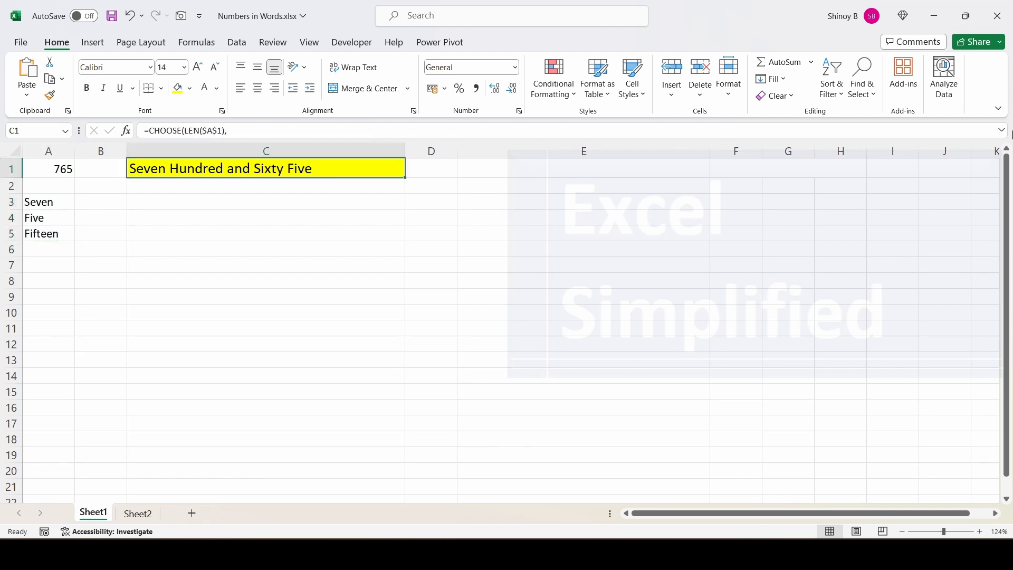
click(1002, 130)
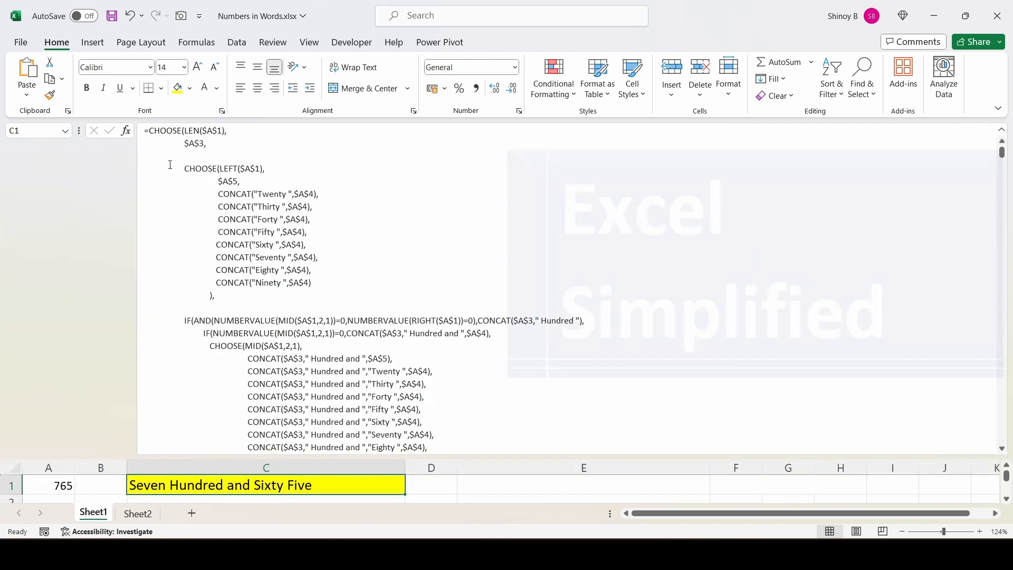
scroll(169, 163, down, 1)
scroll(197, 235, down, 1)
scroll(196, 235, up, 2)
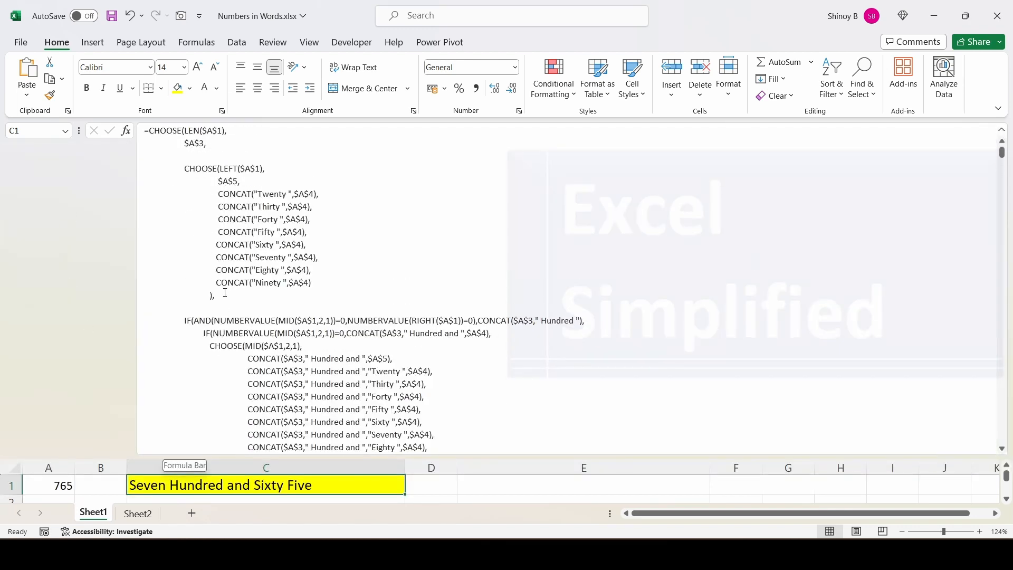
click(1003, 129)
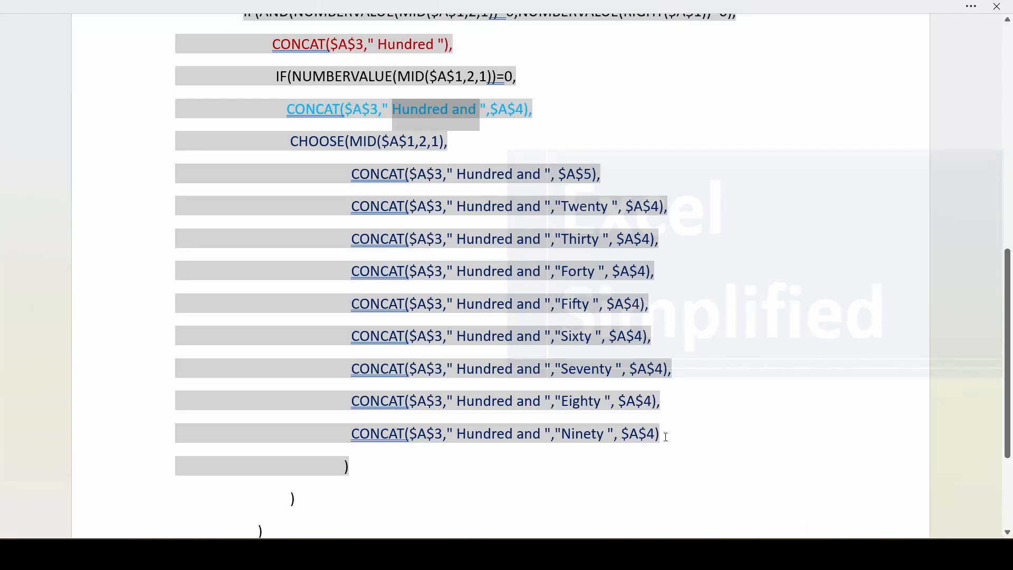
Step: In the Word document holding the formula text, examine the opening CHOOSE function and its LEN($A$1) index
scroll(631, 224, up, 10)
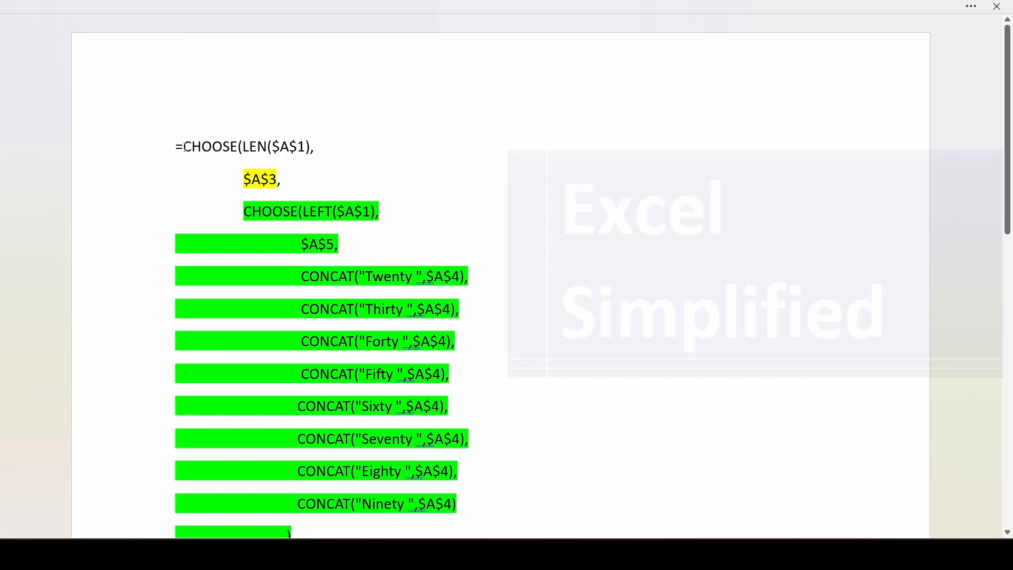
drag(183, 147, 241, 149)
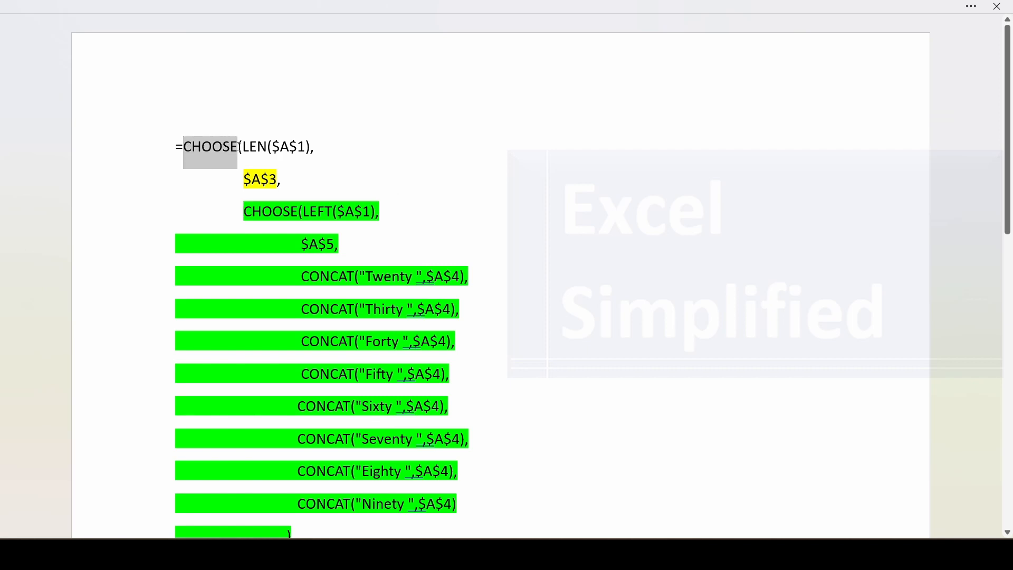
click(366, 178)
drag(243, 148, 315, 148)
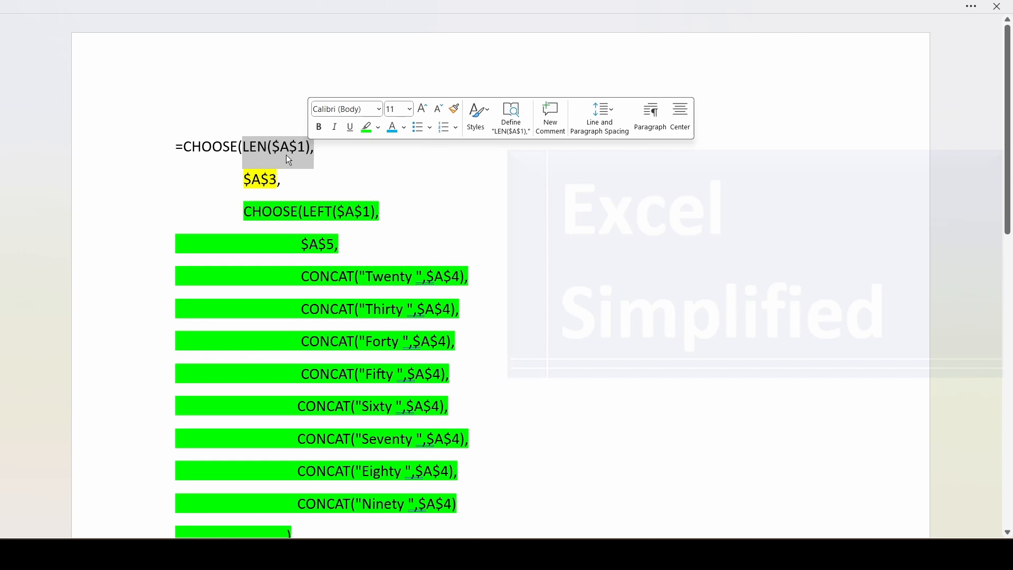
Step: Switch to the Excel workbook to check the number in A1, and return to the Word document
key(alt+Tab)
click(55, 170)
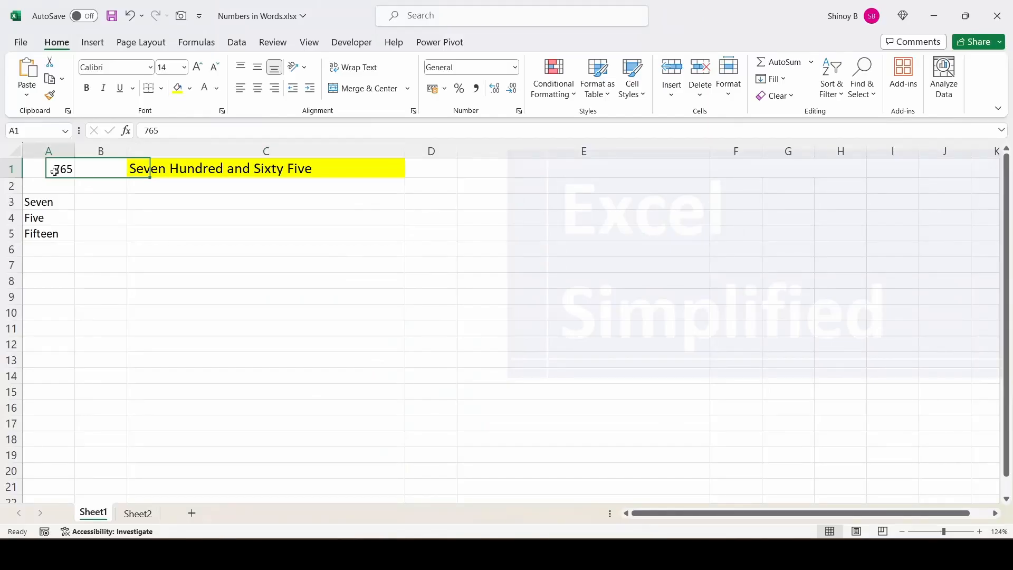
key(alt+Tab)
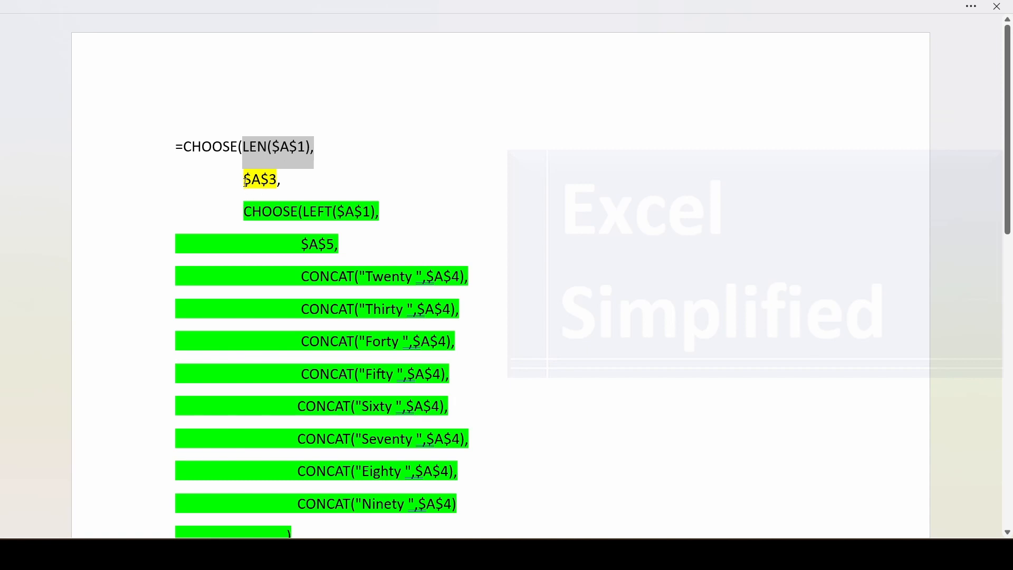
Step: Read through the formula's branches in the Word document: $A$3, the CHOOSE(LEFT($A$1)) block and the nested IF block for hundreds
drag(246, 182, 278, 193)
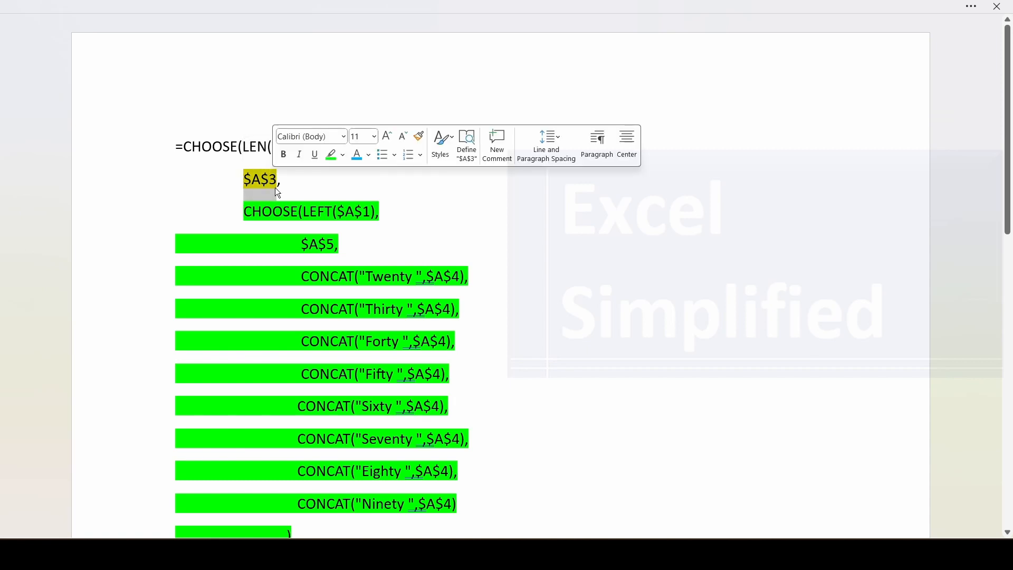
click(416, 214)
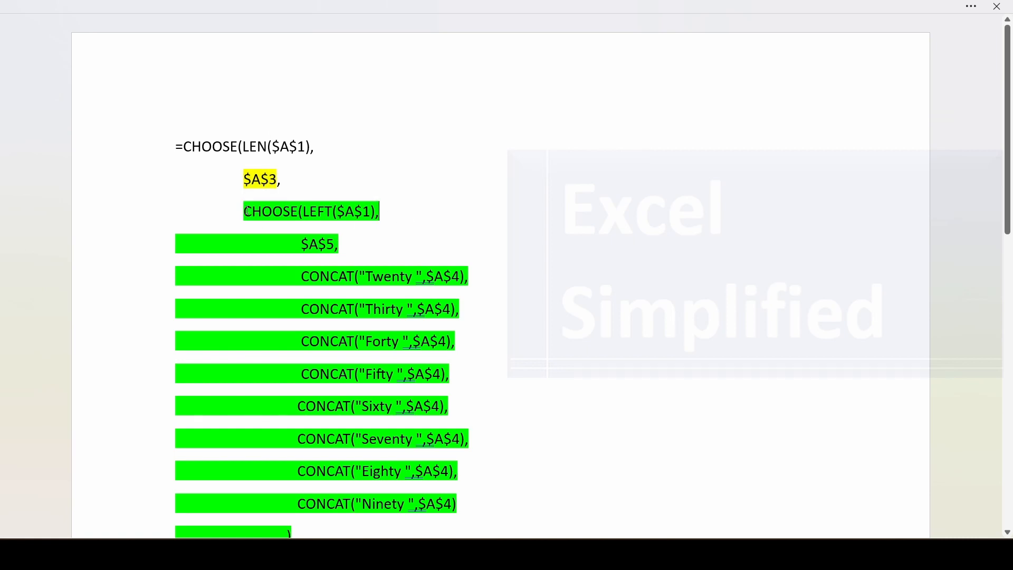
scroll(257, 240, down, 1)
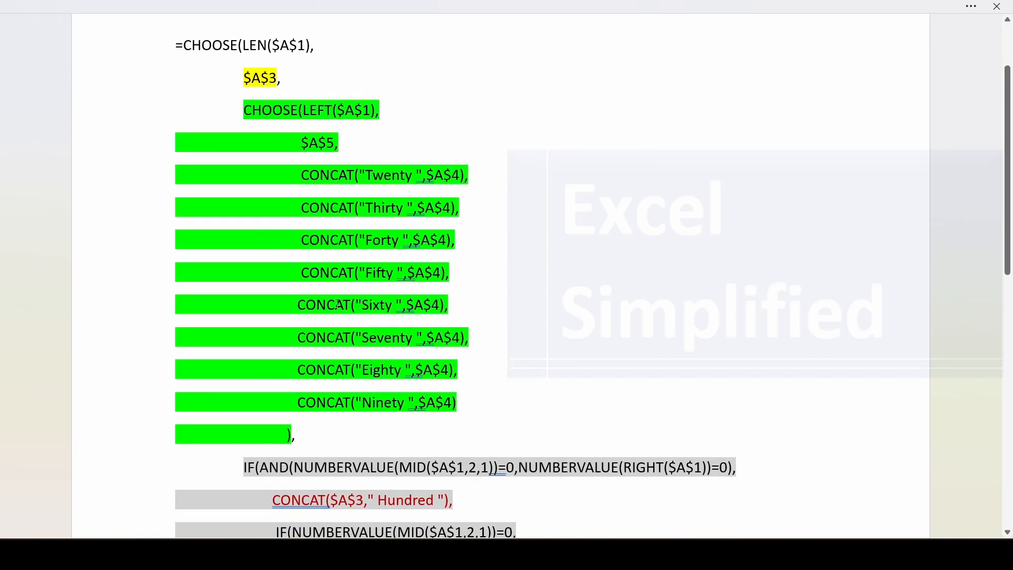
scroll(337, 304, down, 2)
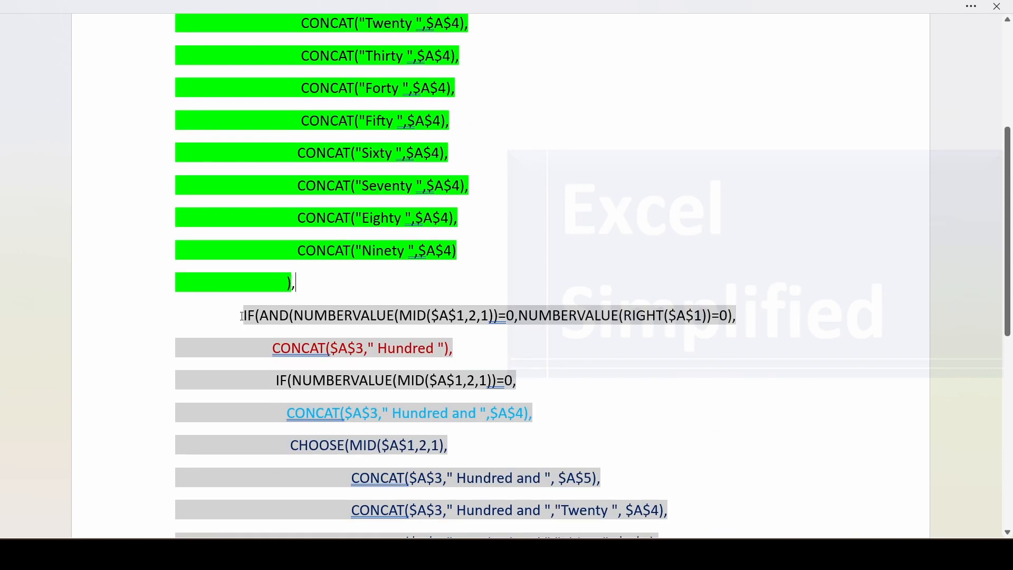
scroll(250, 281, down, 1)
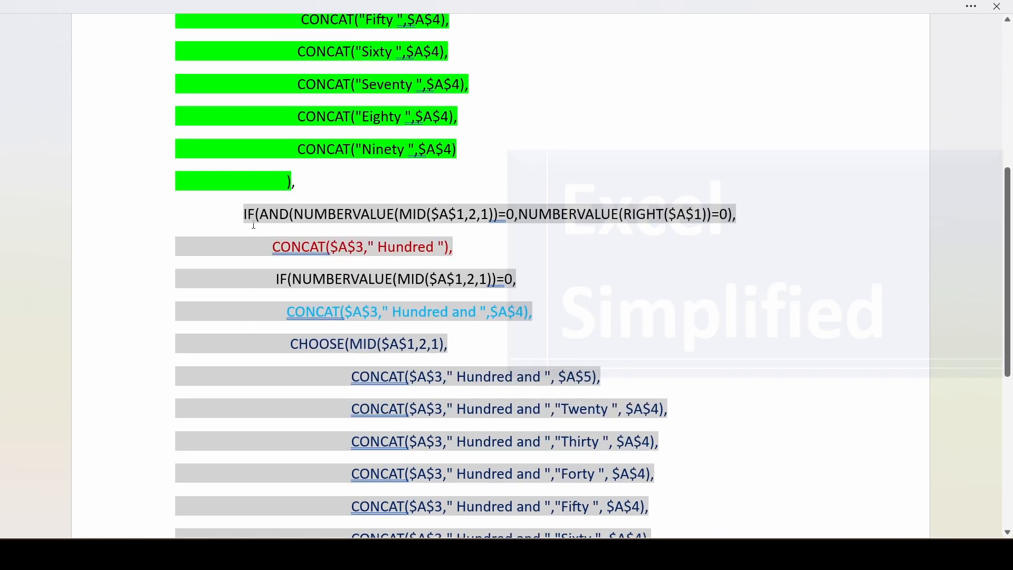
scroll(254, 225, down, 1)
scroll(348, 310, down, 1)
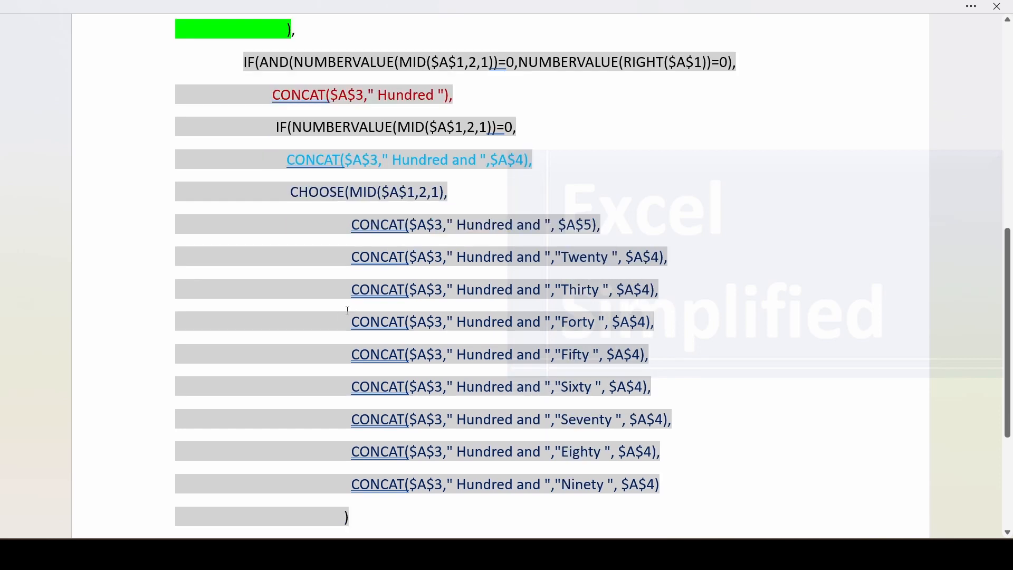
scroll(349, 312, down, 1)
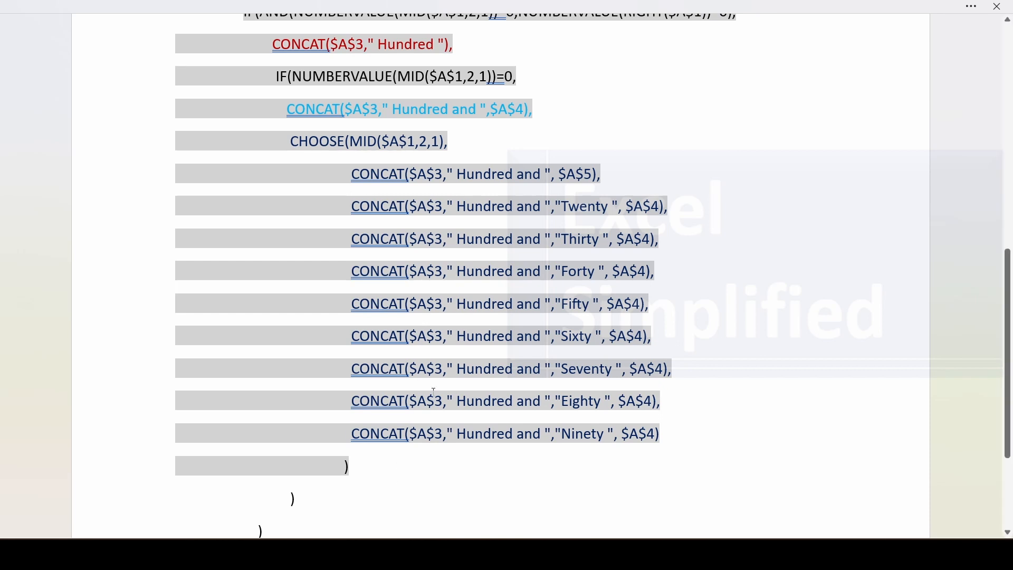
Step: Switch to the Excel workbook and copy the opening CHOOSE(LEN($A$1), and $A$3, lines of C1's formula
scroll(434, 391, up, 3)
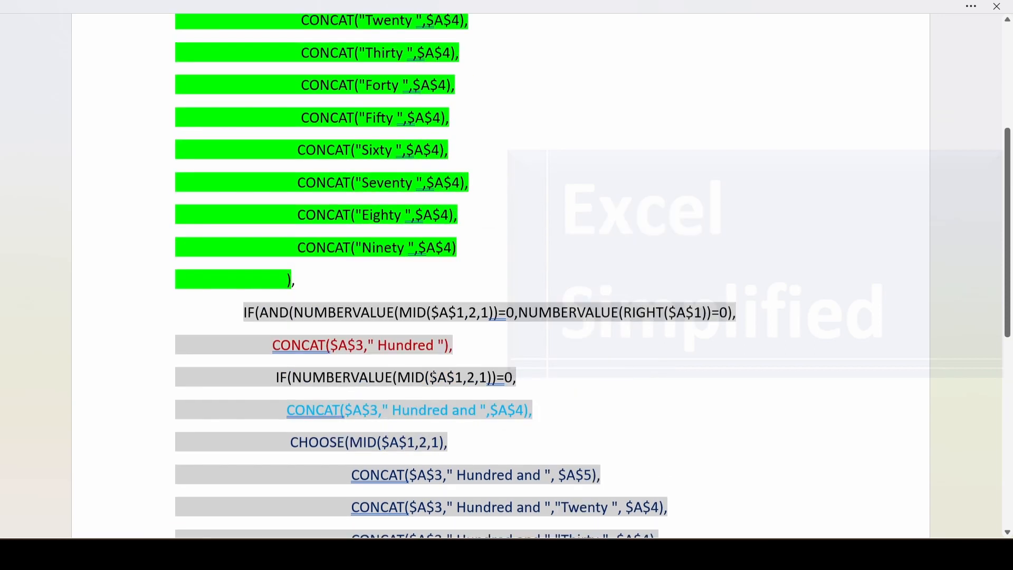
scroll(434, 376, up, 3)
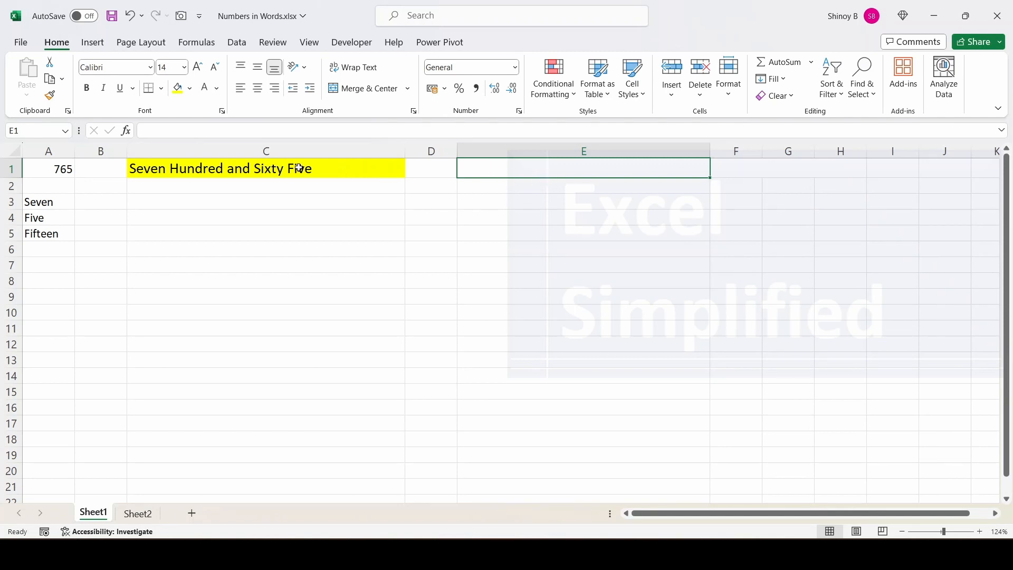
click(240, 173)
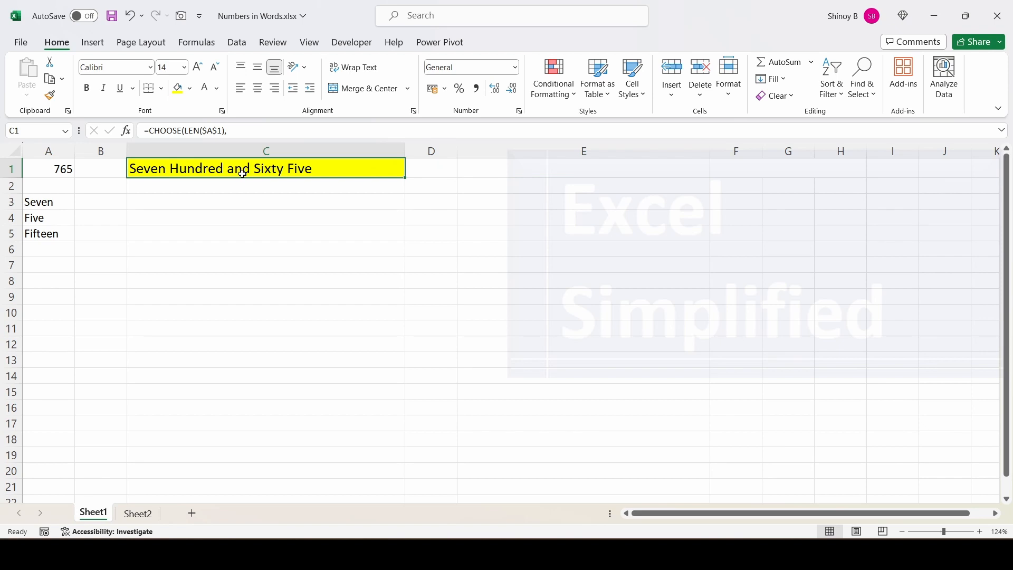
click(1002, 131)
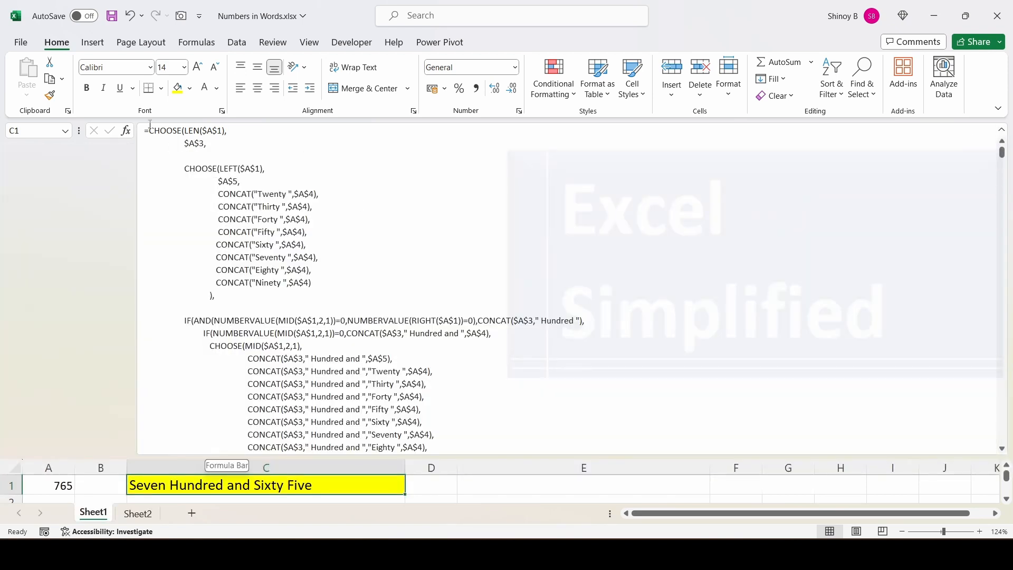
drag(150, 130, 210, 150)
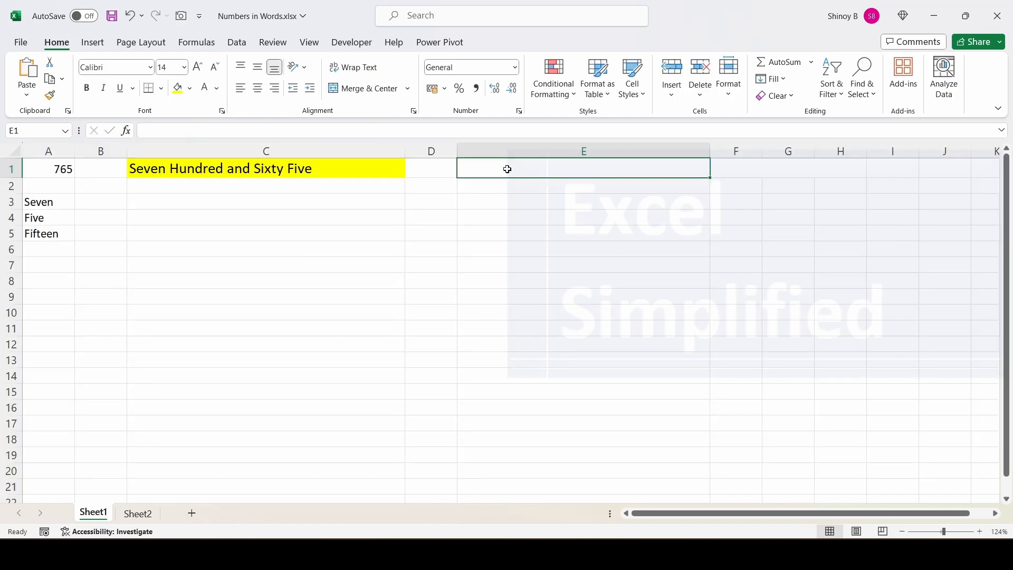
Step: Enter =CHOOSE(LEN($A$1),$A$3) in E1, with the closing bracket on its own line, and collapse the formula bar
text(CHOOSE(LEN($A$1), $A$3,)
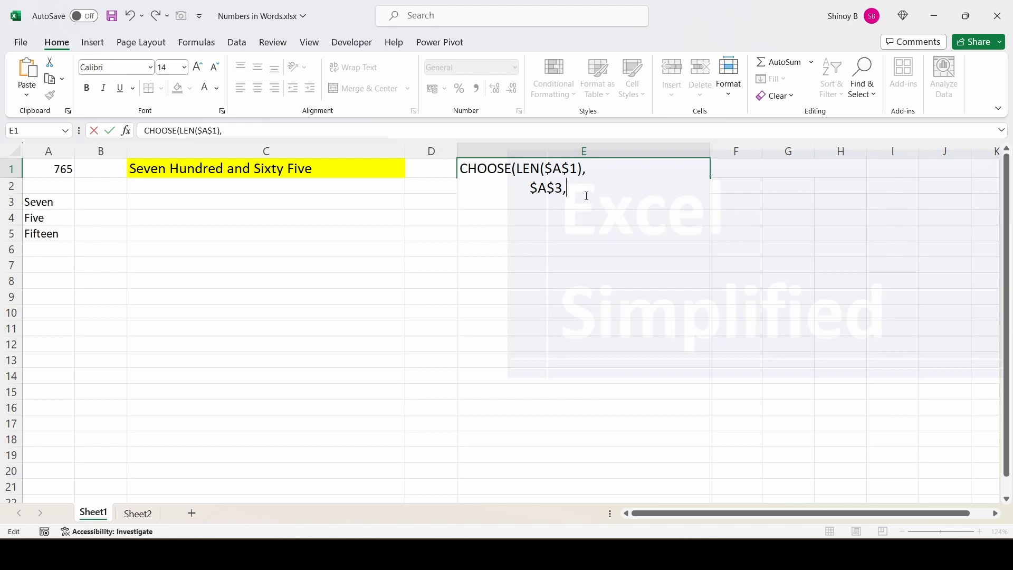
key(BackSpace)
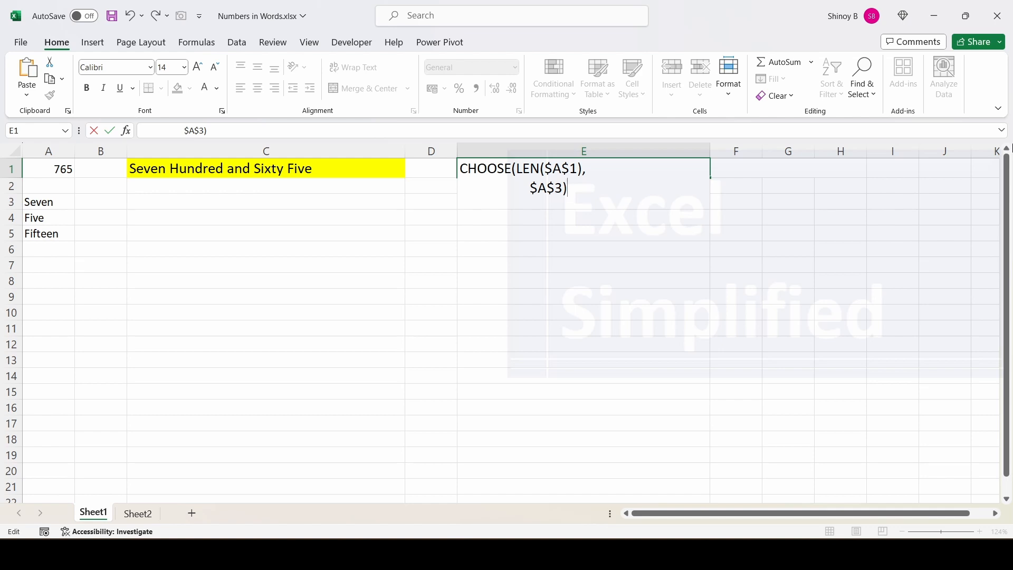
click(1002, 130)
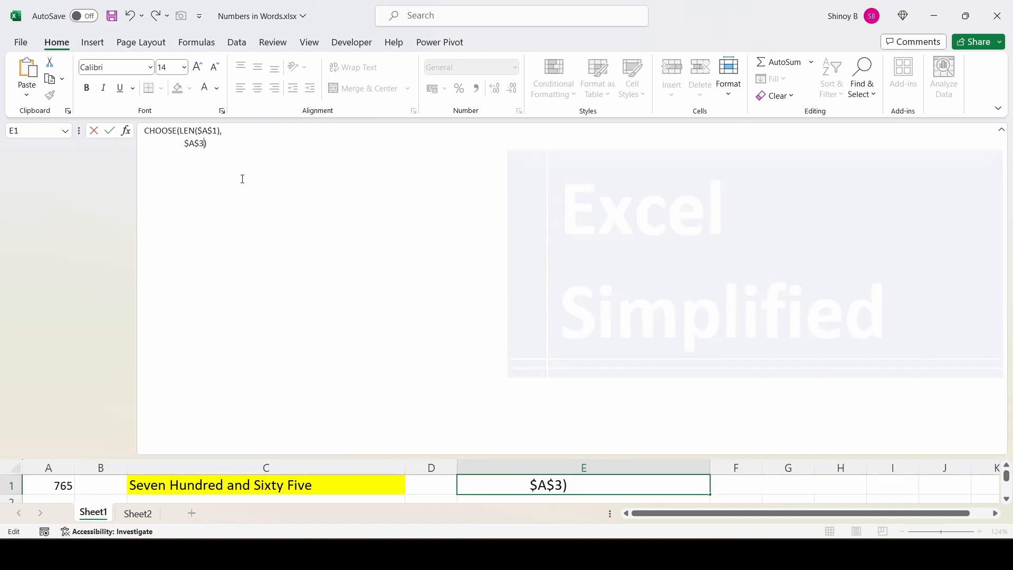
key(alt+Return)
click(178, 130)
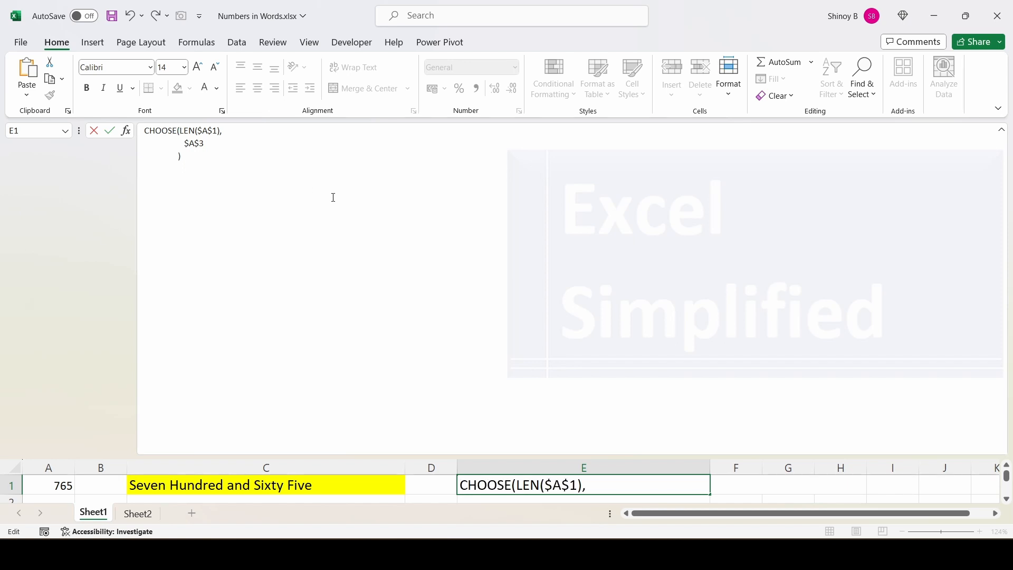
key(Return)
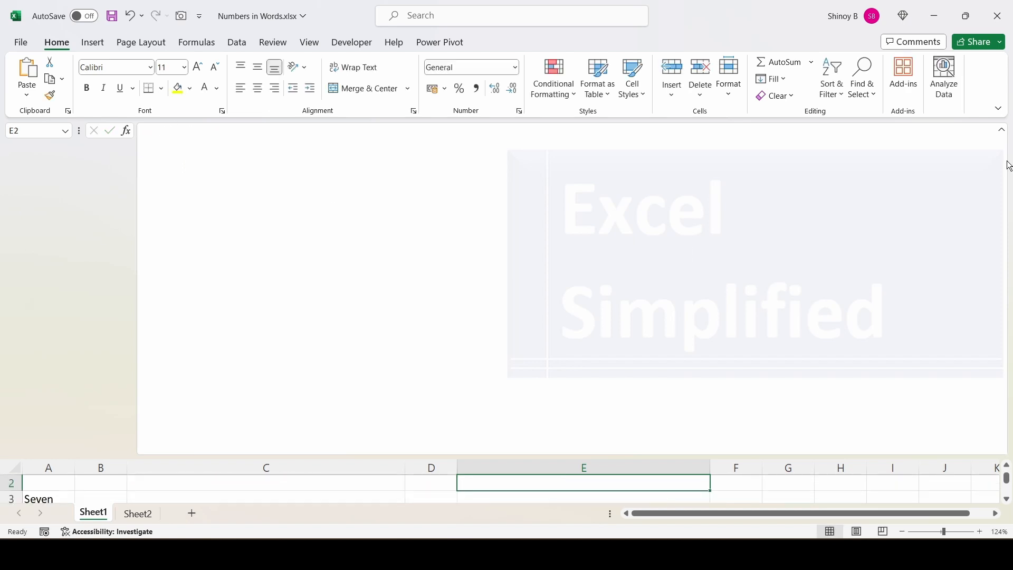
click(1002, 130)
scroll(668, 195, up, 1)
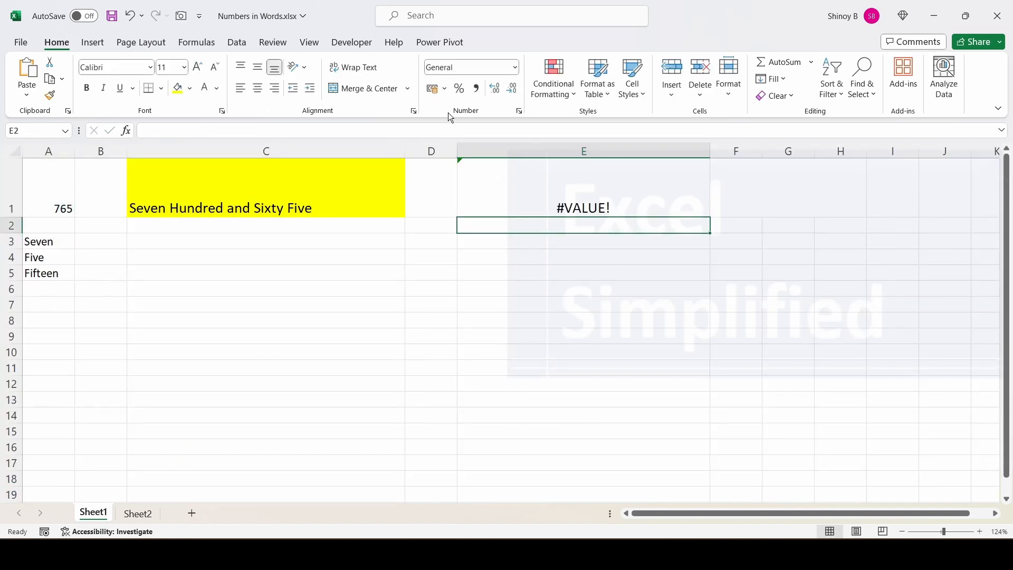
Step: Reduce row 1 to a single line's height and set A1 to 1 to test E1's formula
click(533, 189)
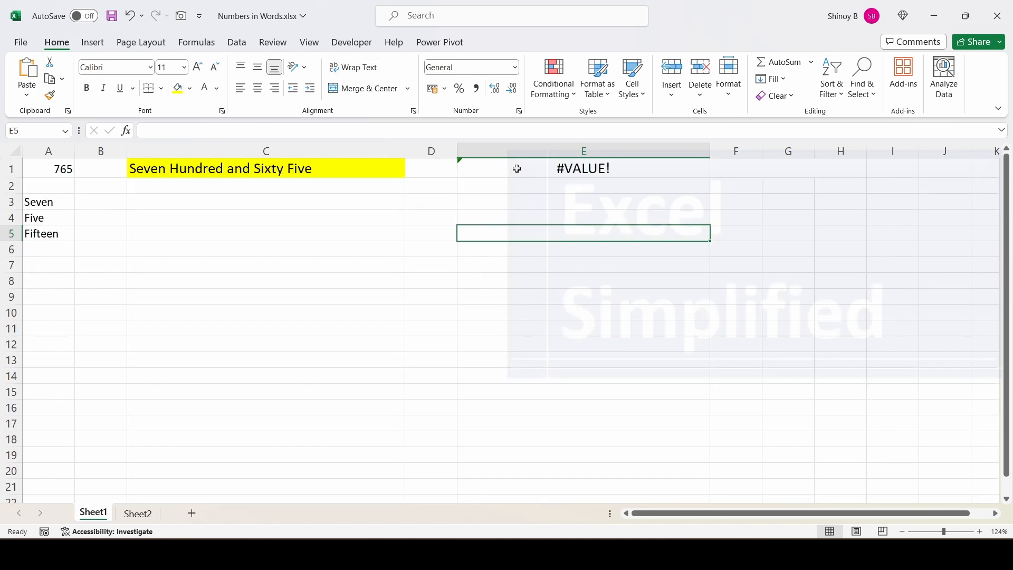
click(516, 168)
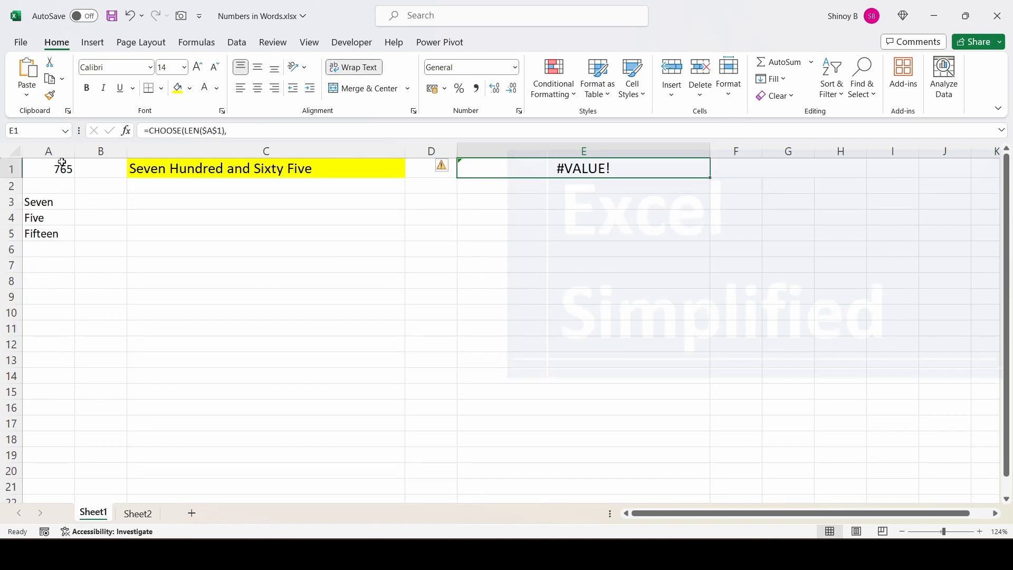
click(58, 169)
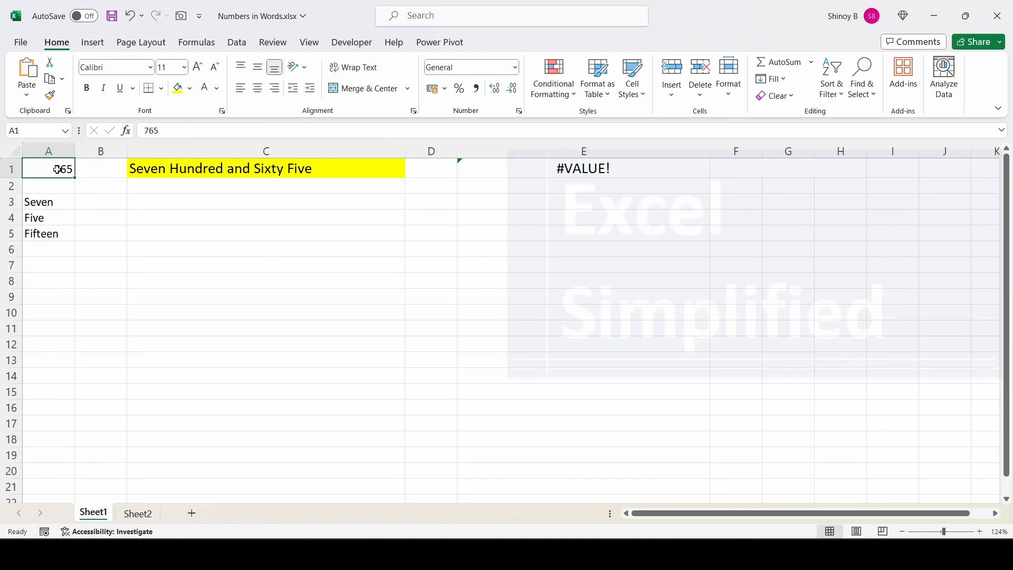
text(1)
click(355, 236)
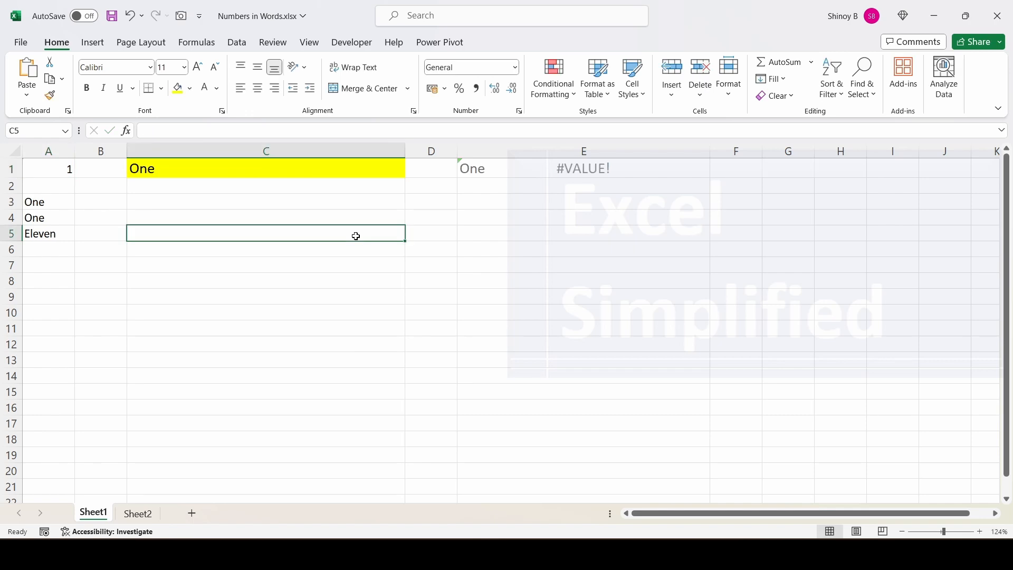
Step: Inspect the cell references in E1's formula and the helper formulas in A3 and A4
click(524, 175)
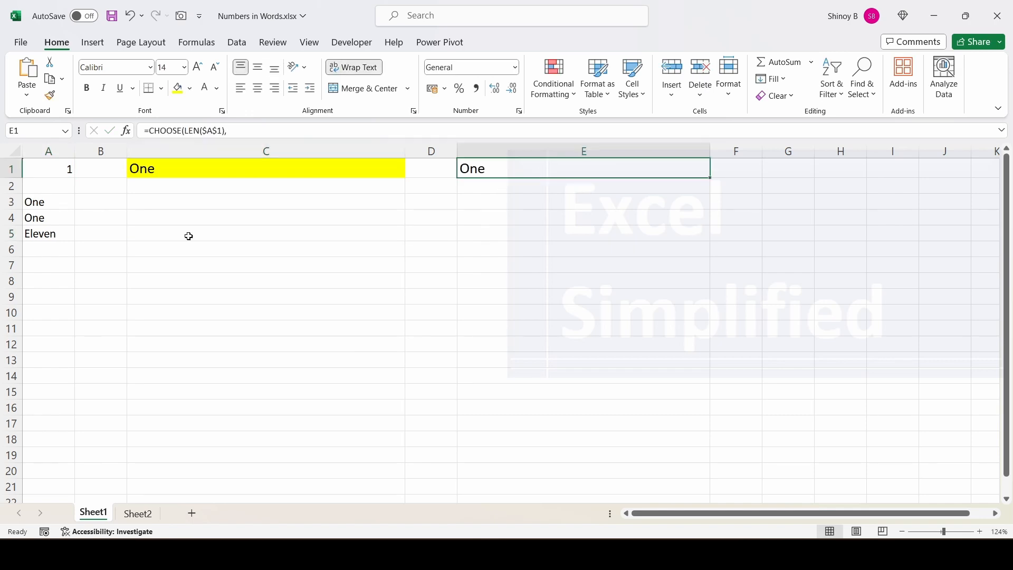
key(F2)
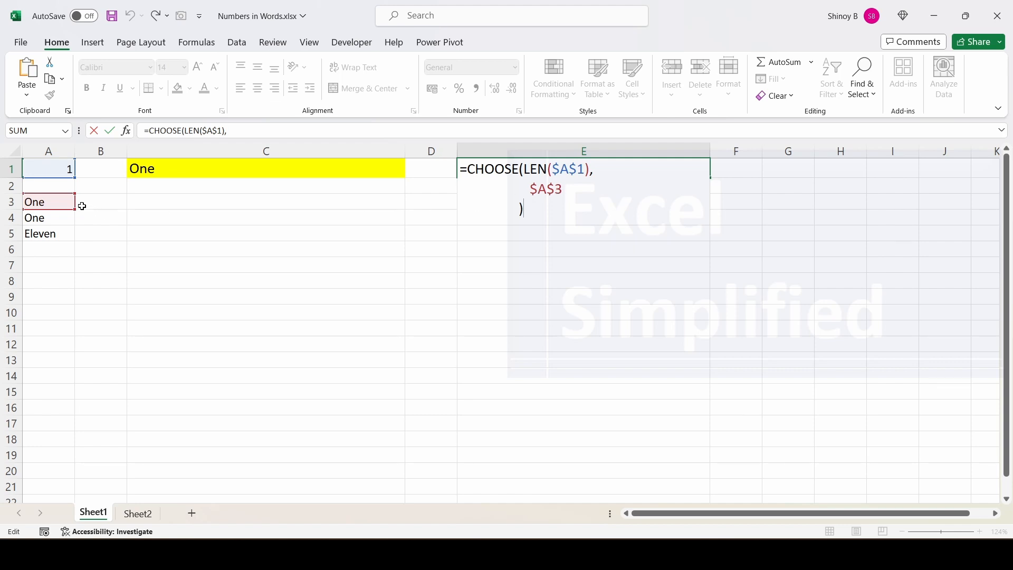
key(ctrl+Return)
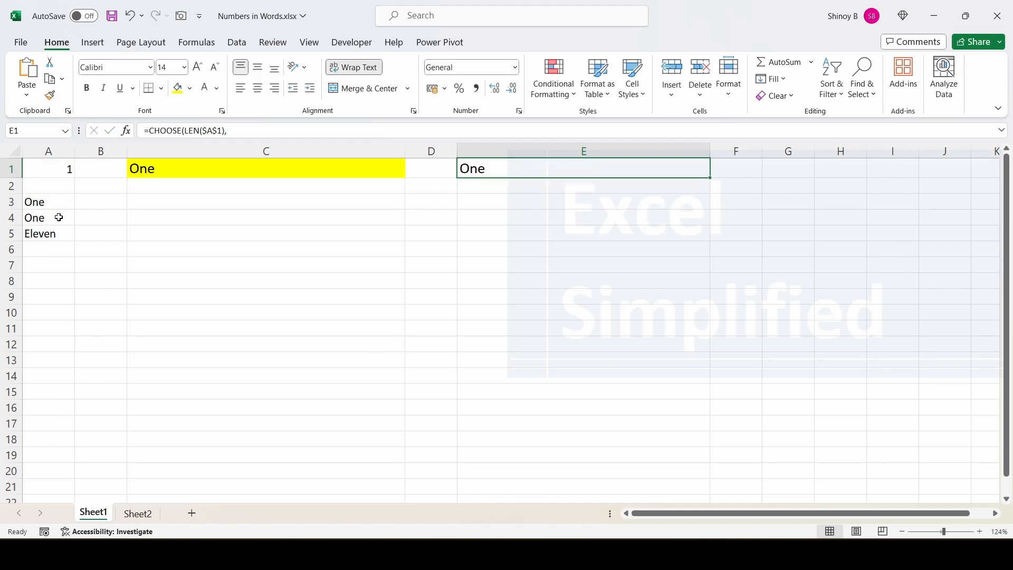
click(45, 203)
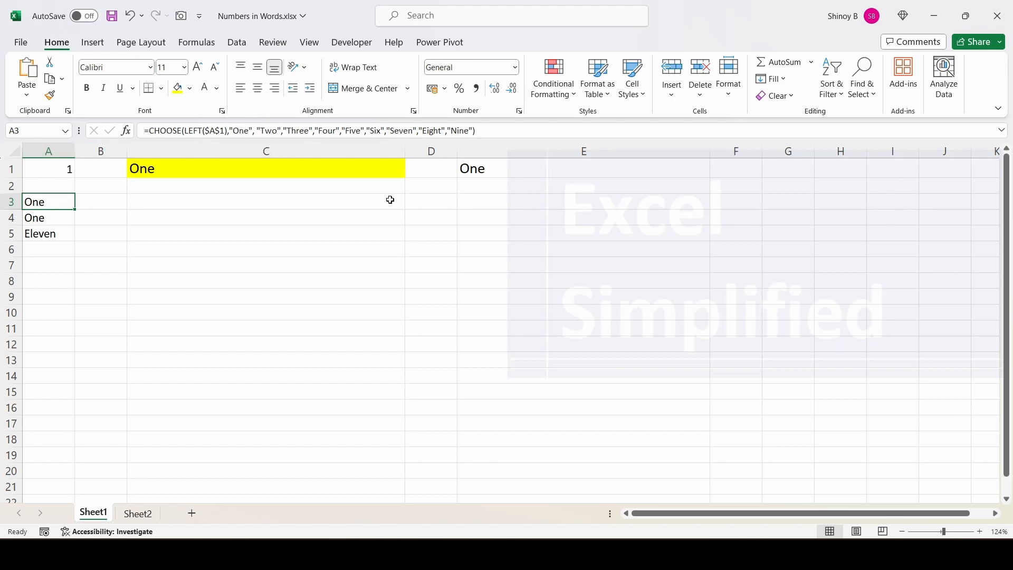
key(Down)
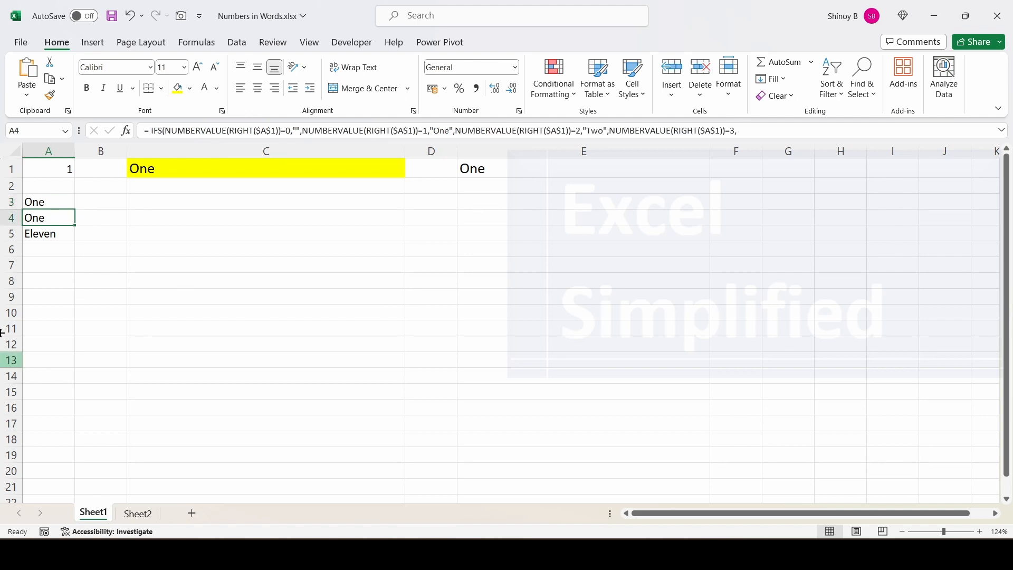
Step: Set A1 to 4 and check the helper cell A3 and the result in E1
click(59, 172)
text(4)
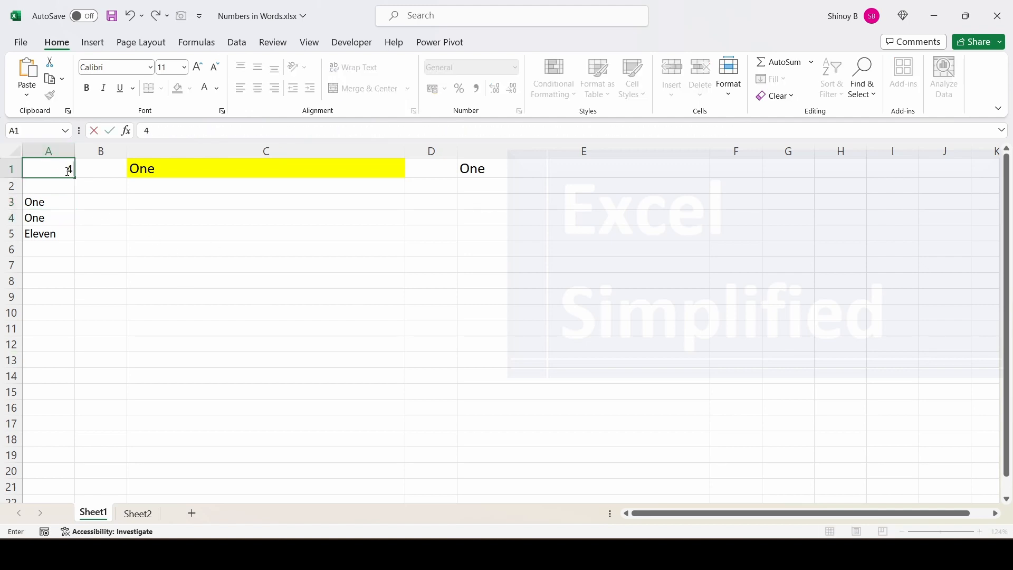
click(99, 217)
click(62, 206)
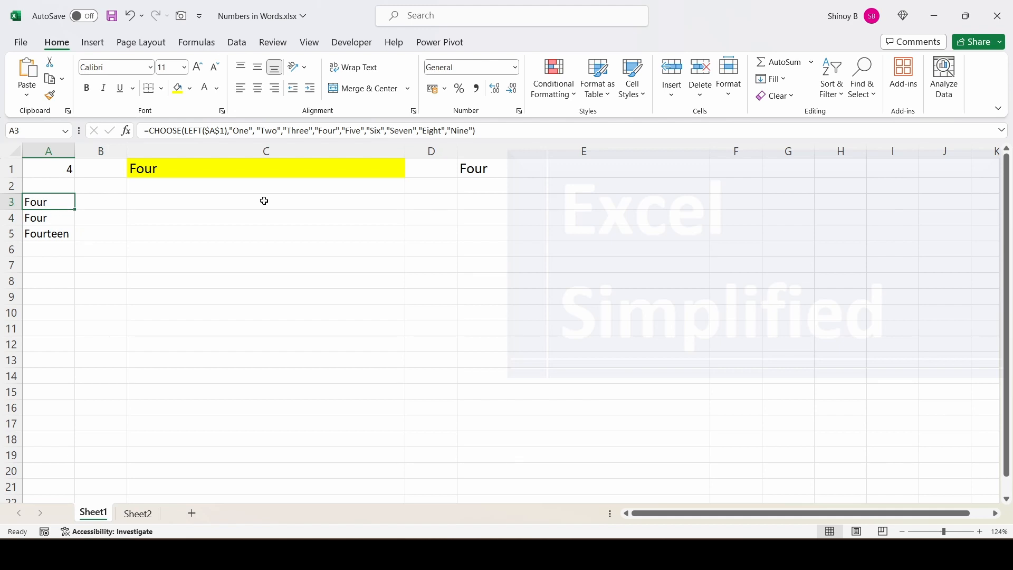
click(490, 171)
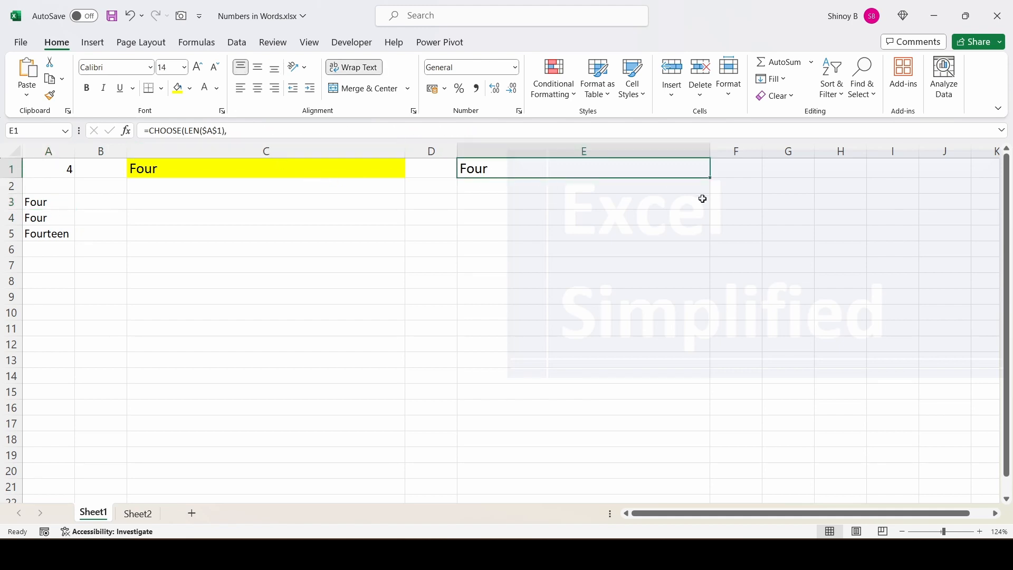
Step: Copy the CHOOSE(LEFT($A$1) block, from the comma after $A$3 to its closing bracket, from C1's formula
click(344, 169)
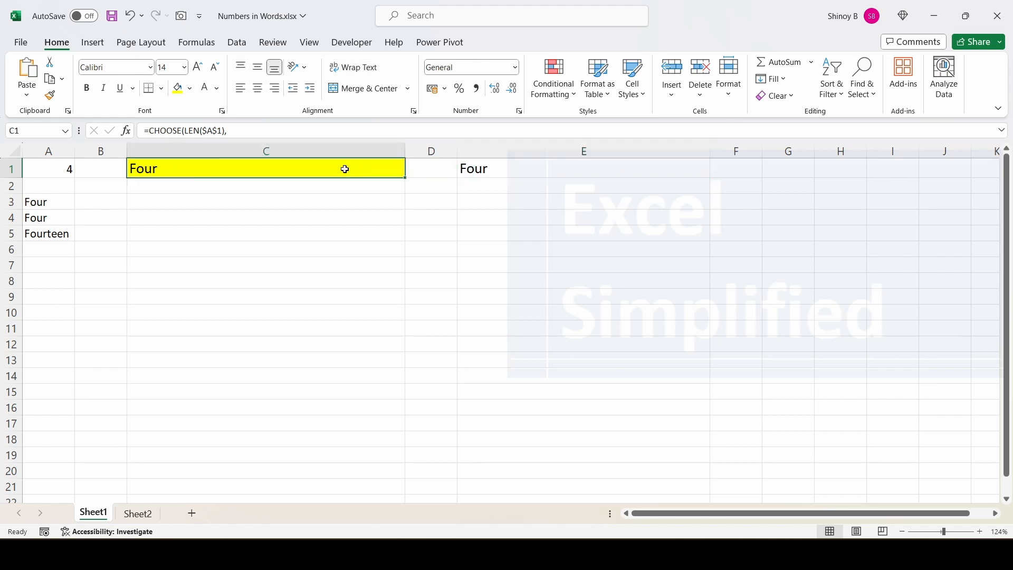
click(1002, 130)
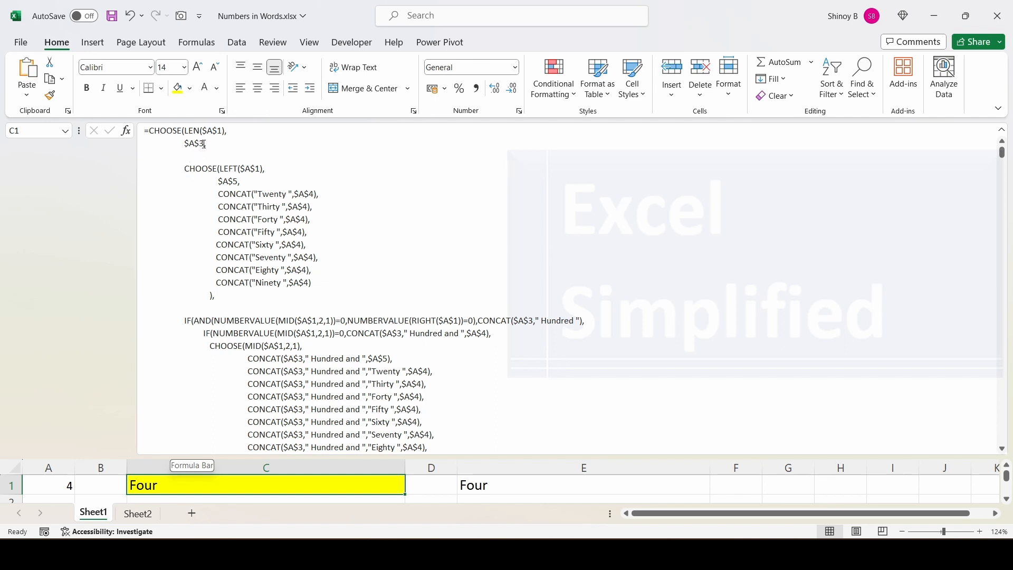
drag(204, 144, 213, 295)
key(ctrl+c)
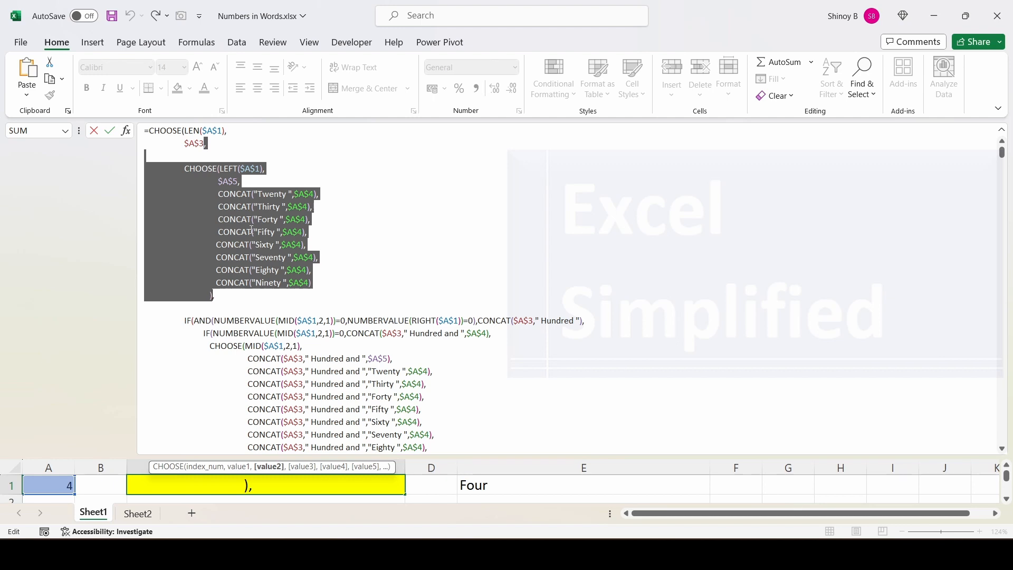
click(1003, 131)
Step: Insert the copied CHOOSE(LEFT($A$1) block after $A$3 in E1's formula, separated by a single comma
click(589, 168)
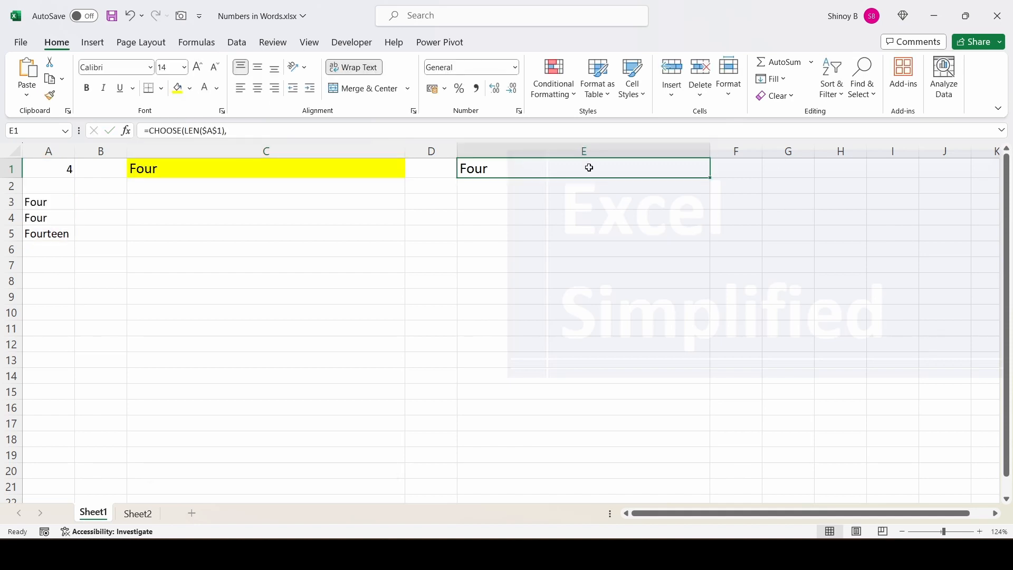
click(1003, 131)
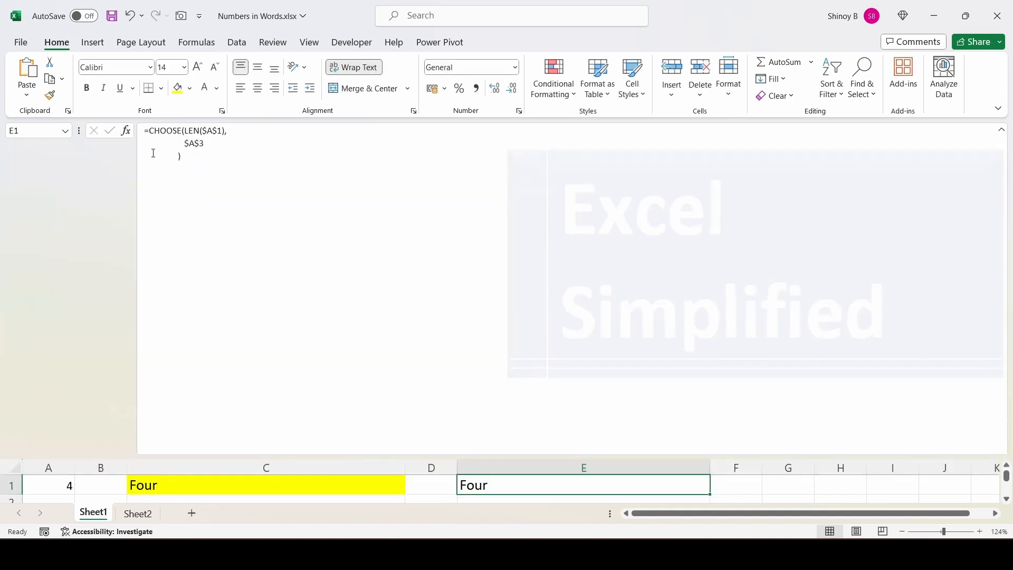
click(215, 143)
text(,)
key(alt+Return)
key(ctrl+v)
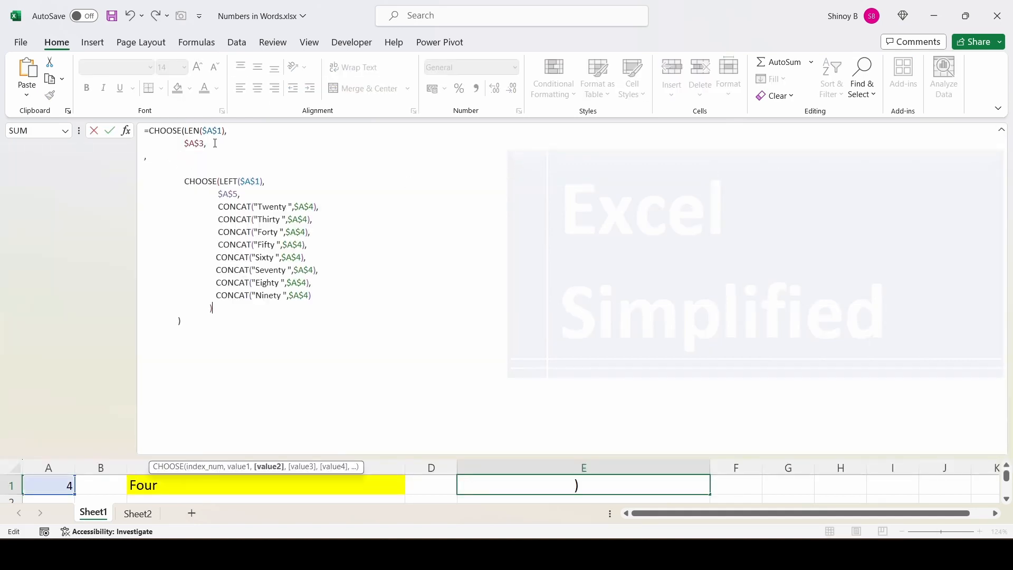
key(BackSpace)
key(BackSpace)
key(BackSpace)
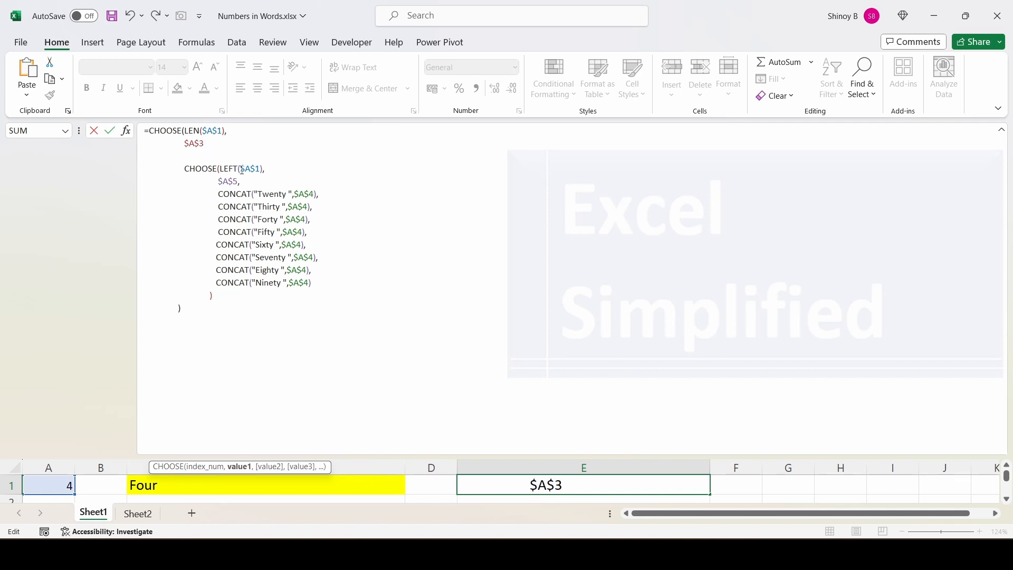
text(,)
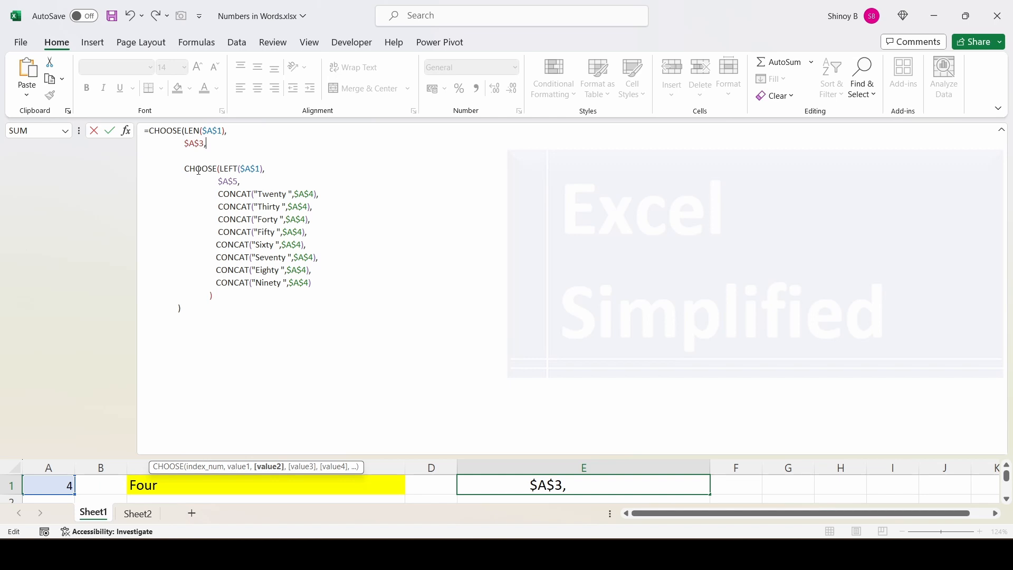
Step: Review the CHOOSE(LEFT($A$1) index and its $A$5 branch in E1's formula, and commit the formula
drag(186, 169, 217, 182)
click(236, 209)
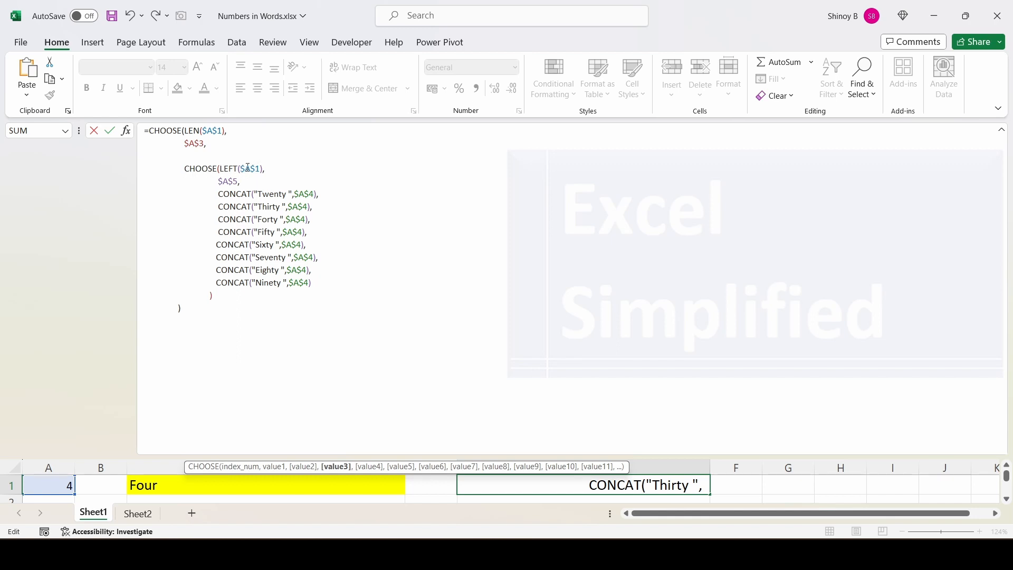
click(229, 182)
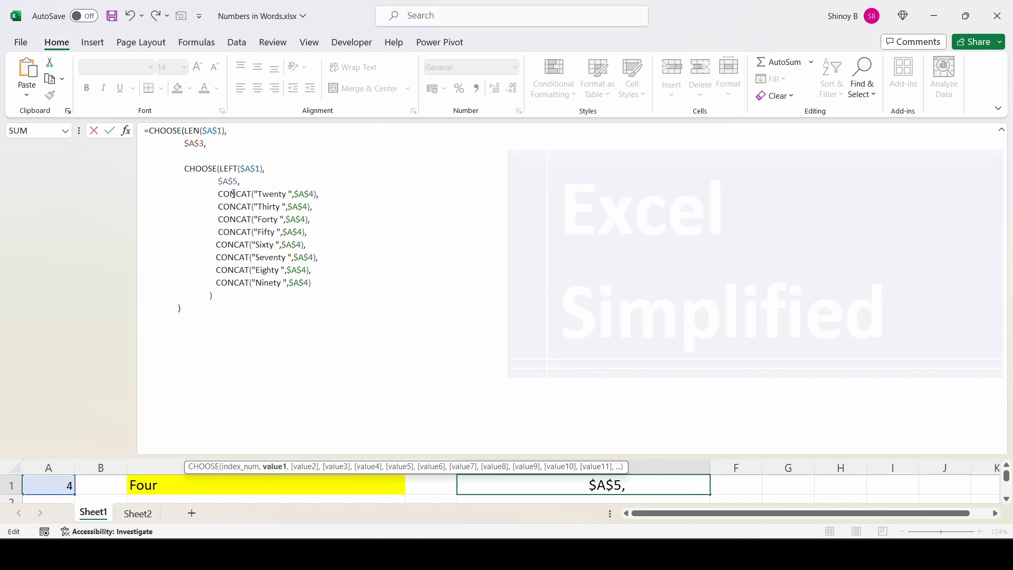
drag(220, 183, 235, 181)
key(Return)
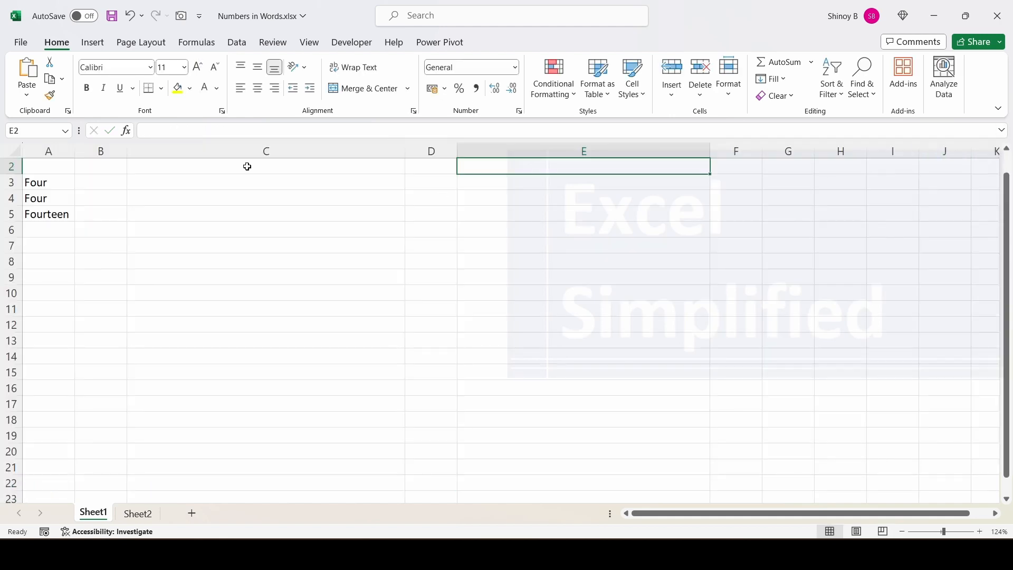
Step: Set A1 to 12 and check the helper cell A5 and the result in E1
scroll(58, 174, up, 1)
click(58, 174)
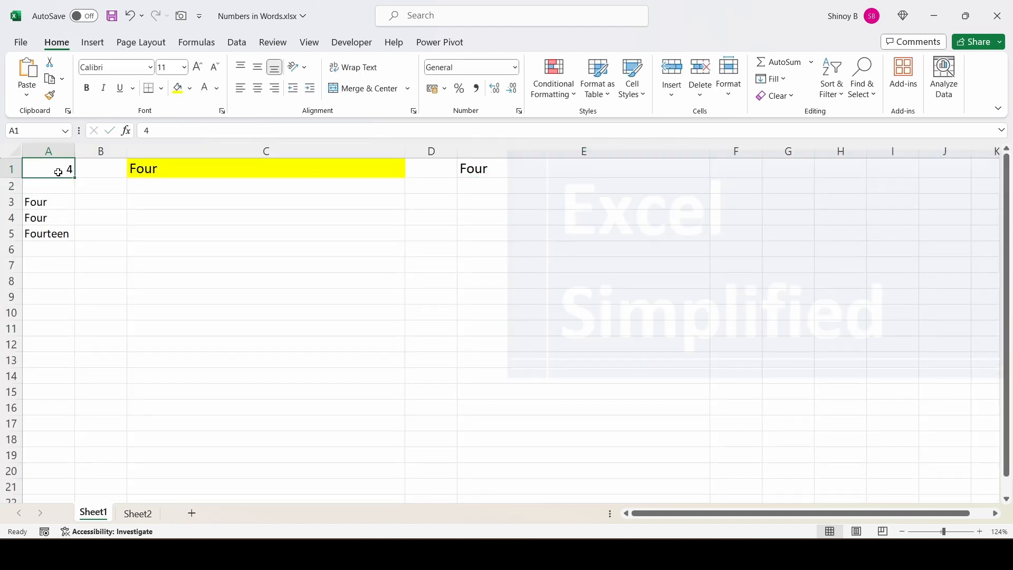
text(12)
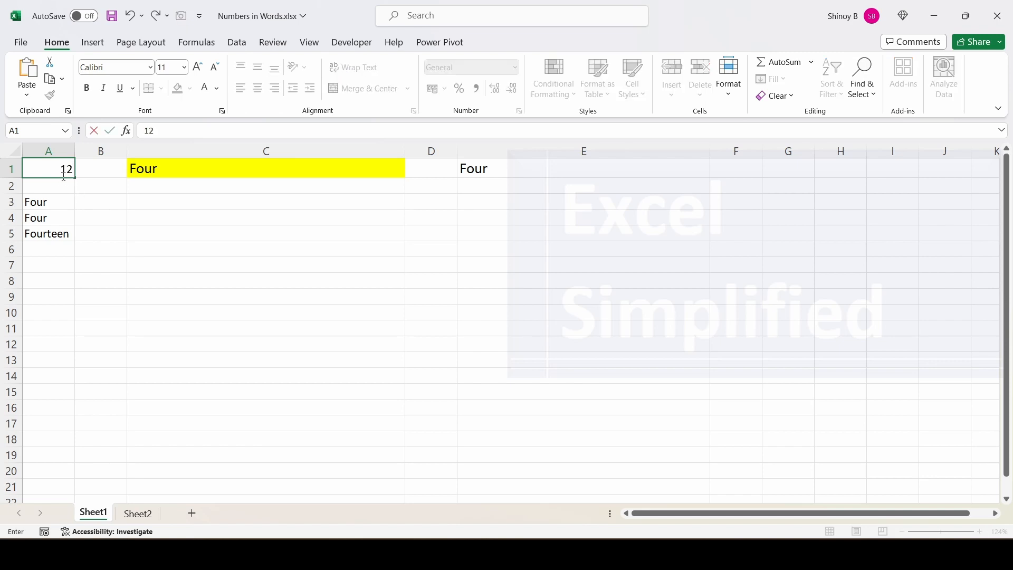
key(Return)
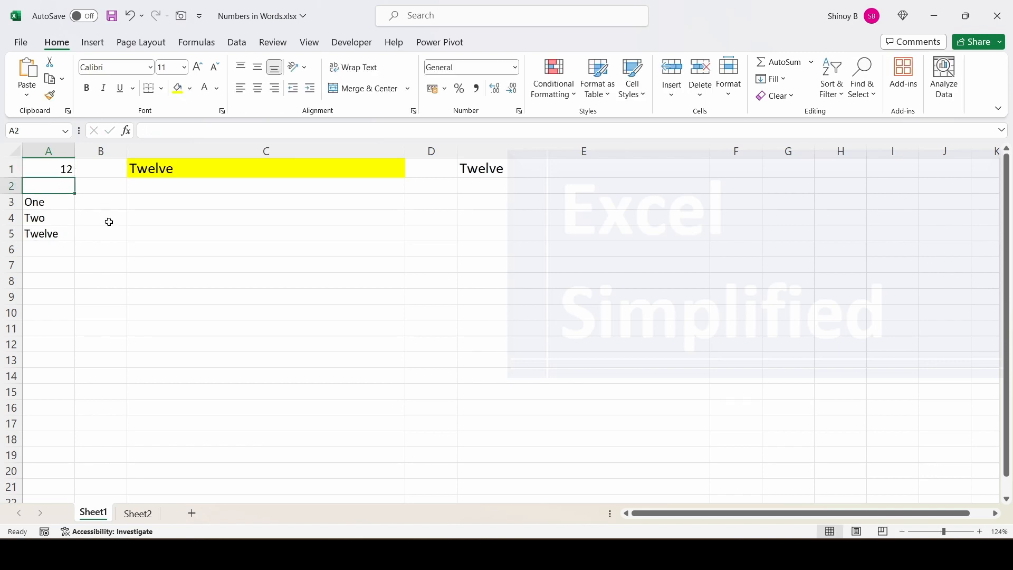
click(59, 169)
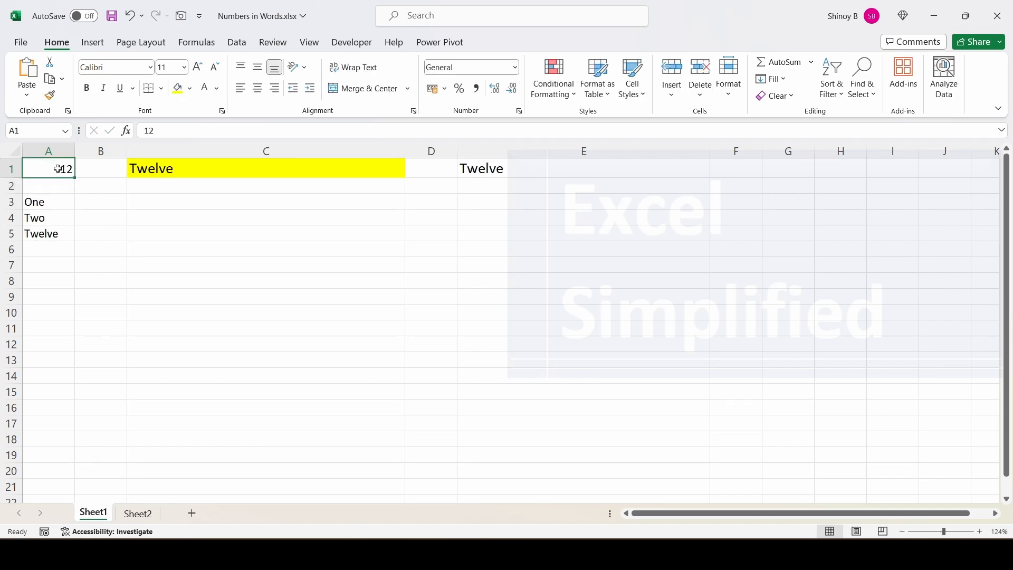
click(37, 234)
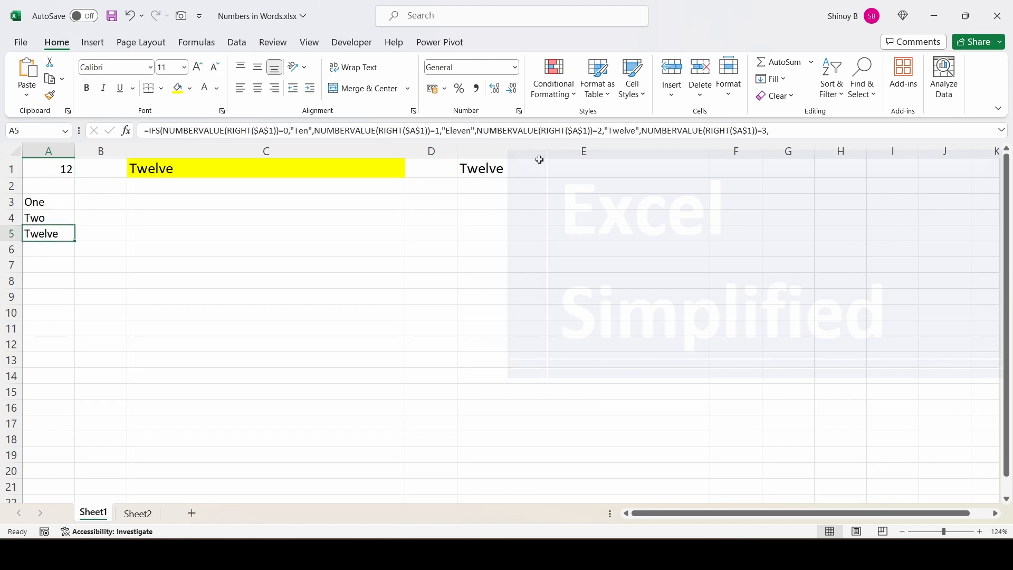
click(501, 169)
Step: Review the IFS formula in A5 that turns the last digit of A1 into the words Ten to Nineteen
click(59, 238)
double_click(59, 238)
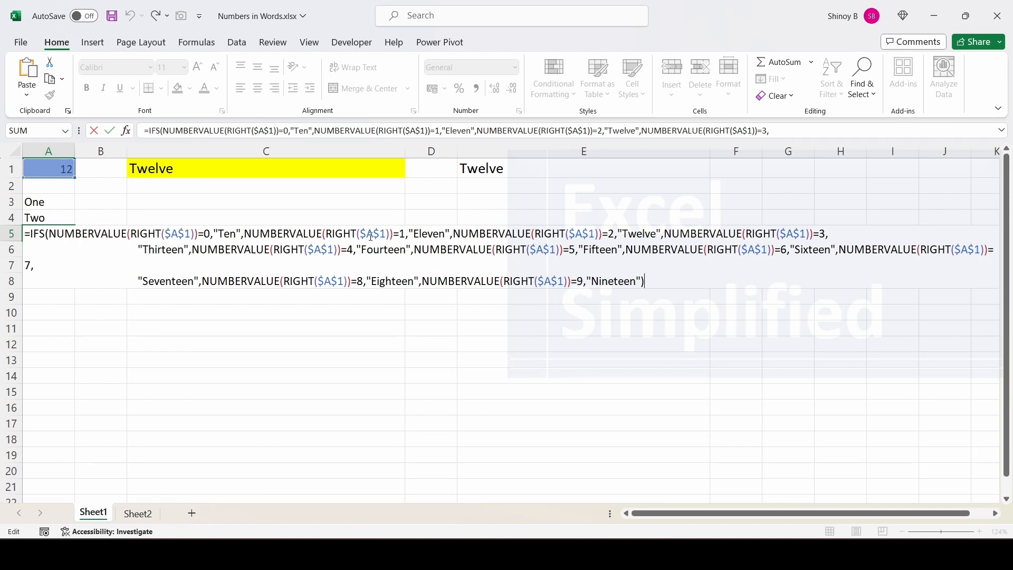
key(Return)
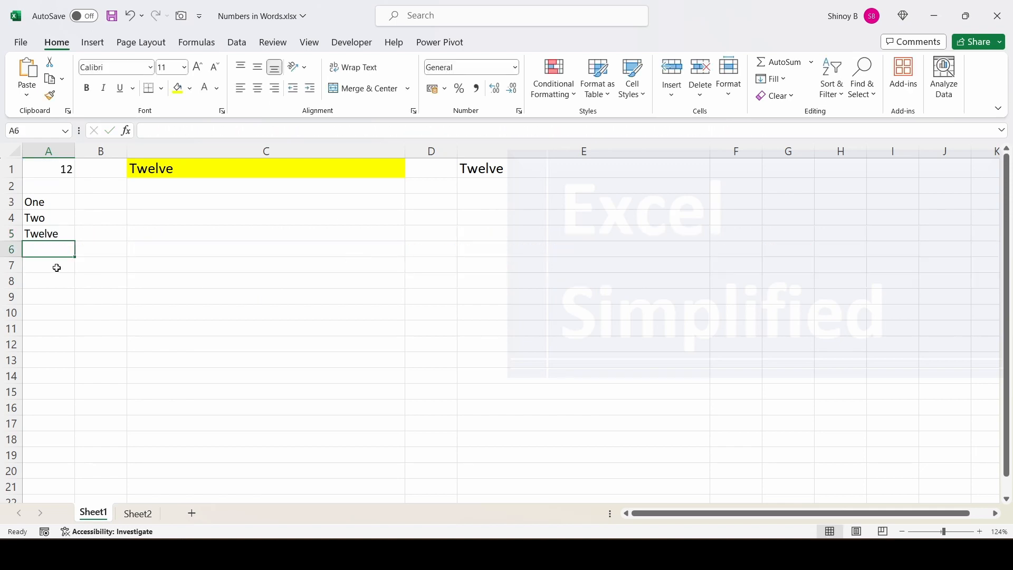
click(40, 233)
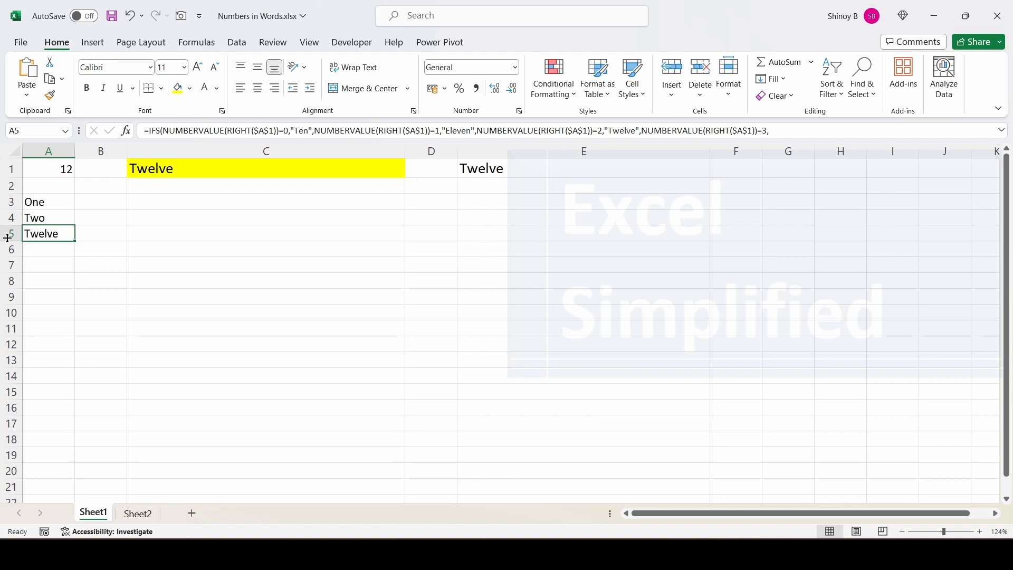
Step: Examine the CHOOSE(LEFT($A$1) block in E1's full formula, from the $A$3 branch before it to its own $A$5 branch
click(583, 168)
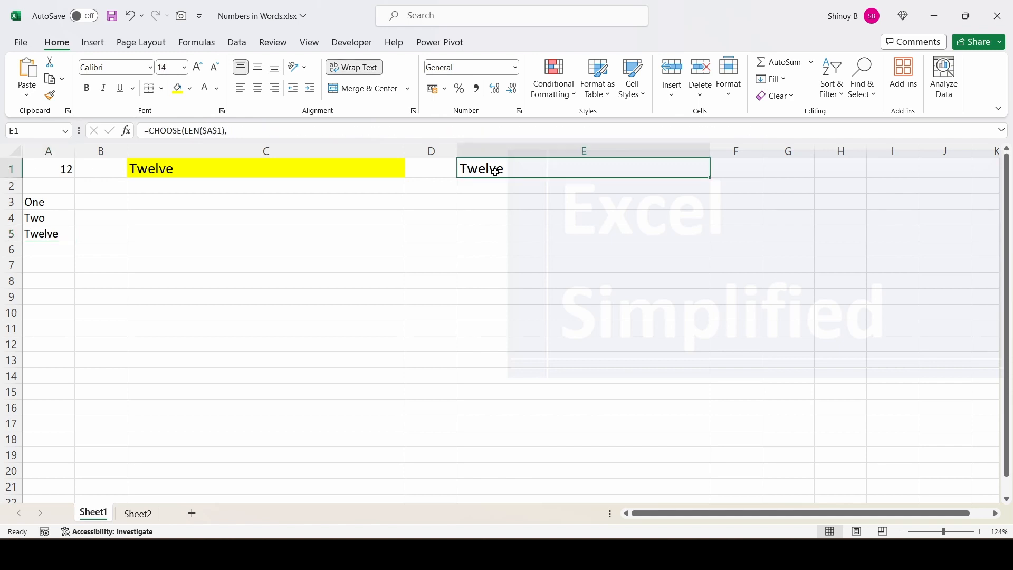
click(1002, 131)
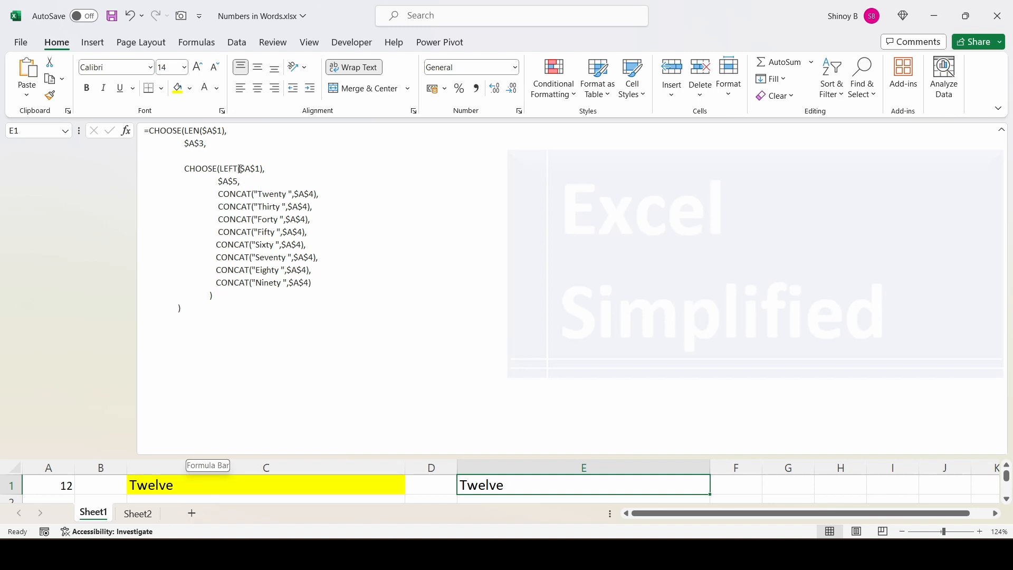
drag(182, 172, 233, 294)
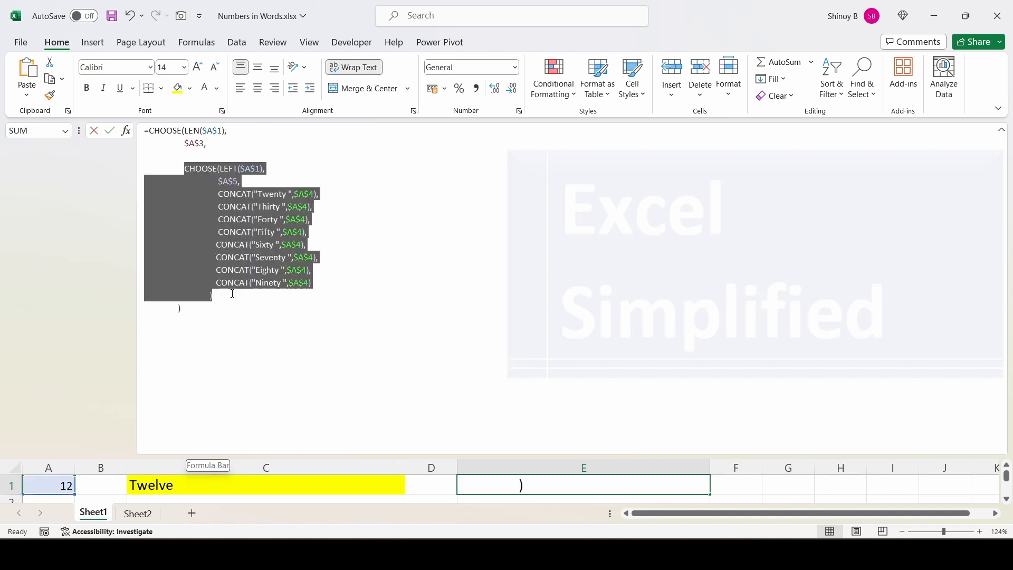
click(196, 143)
click(203, 169)
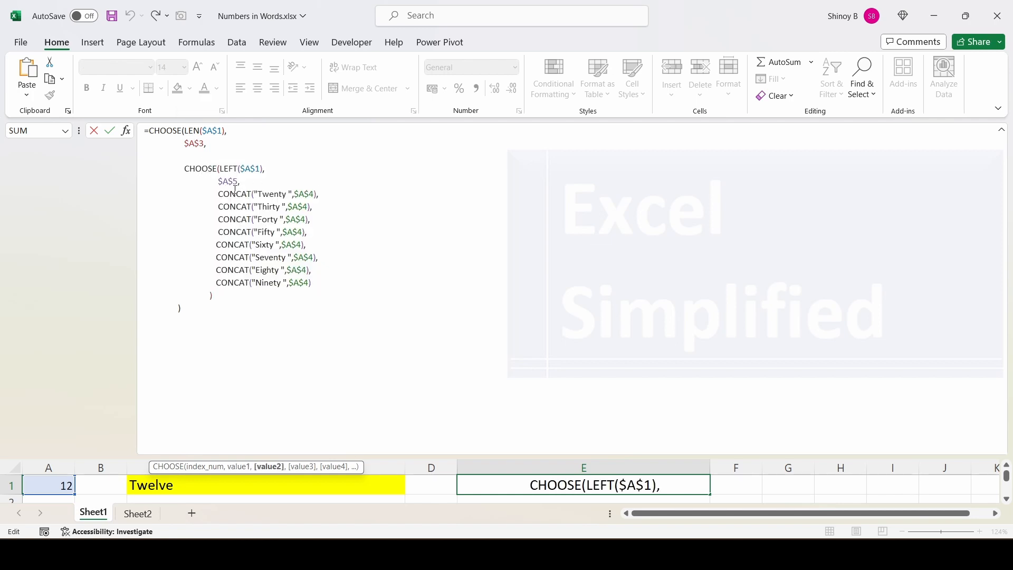
click(231, 182)
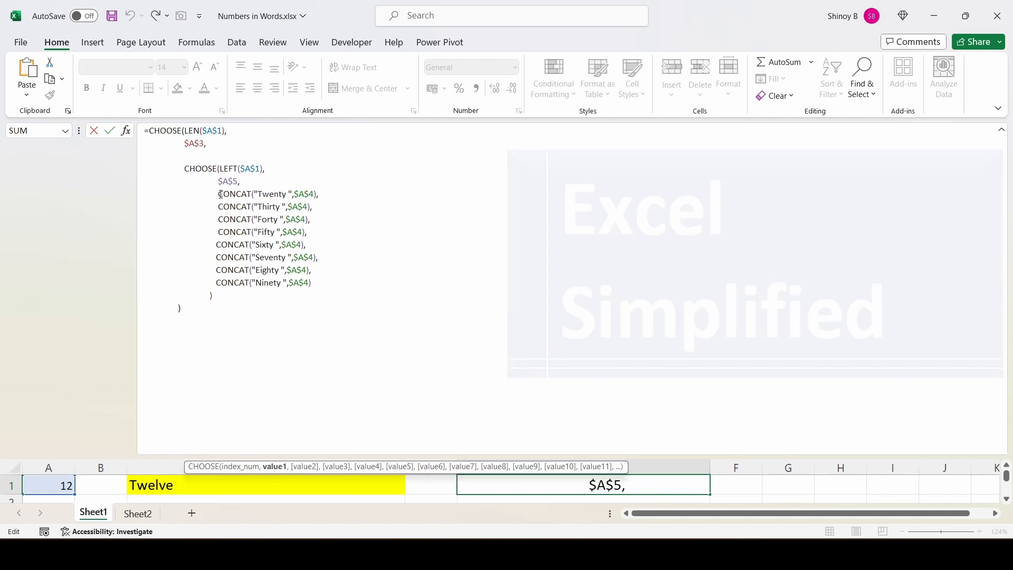
Step: Examine the CONCAT("Twenty ",$A$4) branch and its two arguments in E1's formula, and leave the formula as it is
drag(220, 194, 317, 194)
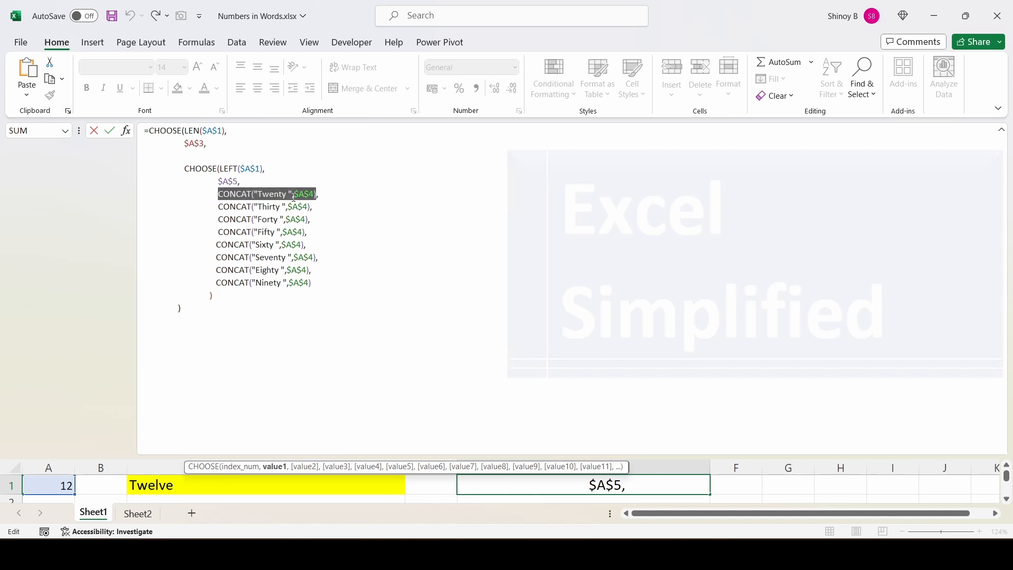
click(240, 198)
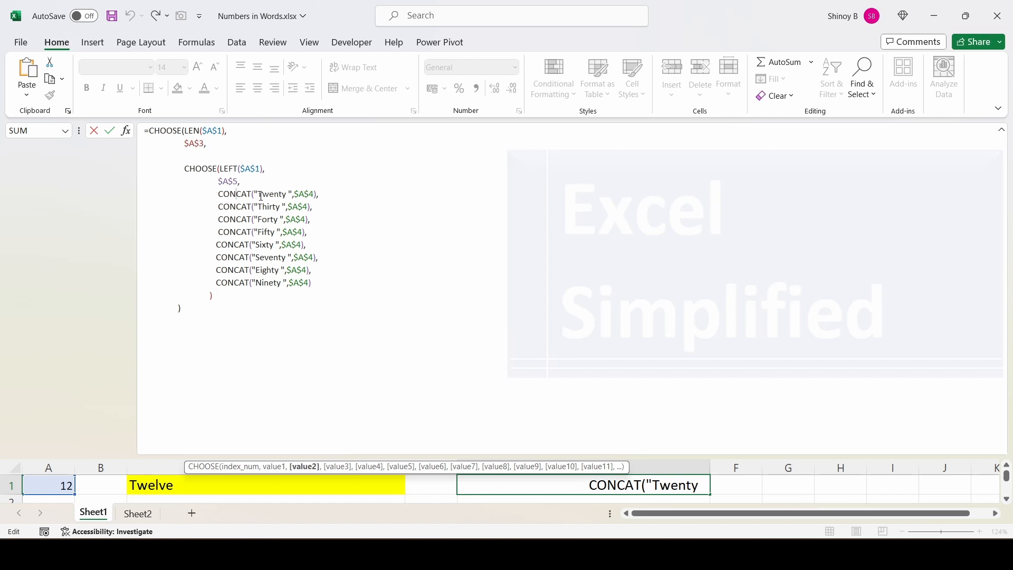
click(289, 194)
text(,)
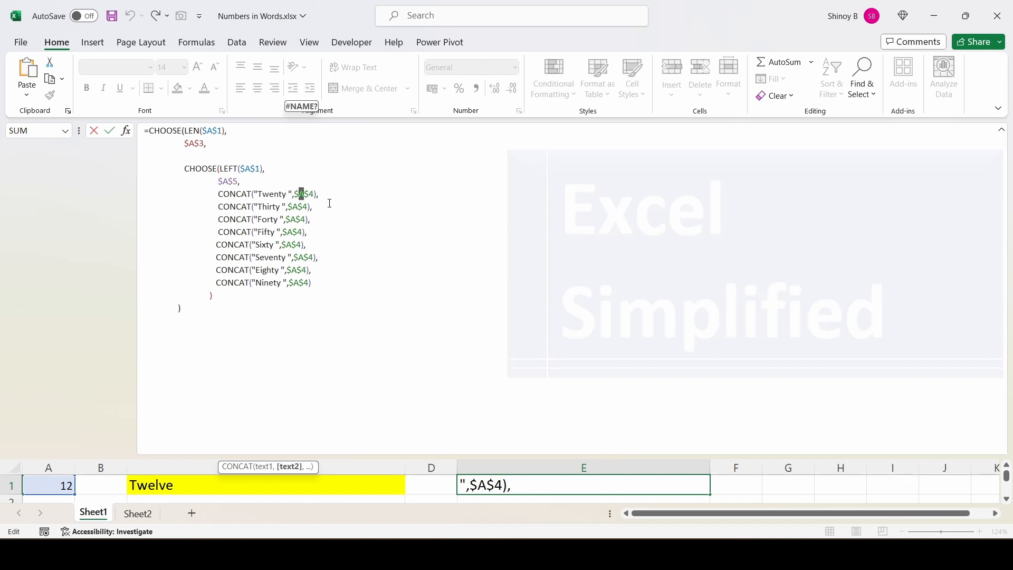
click(1001, 132)
key(Return)
click(558, 312)
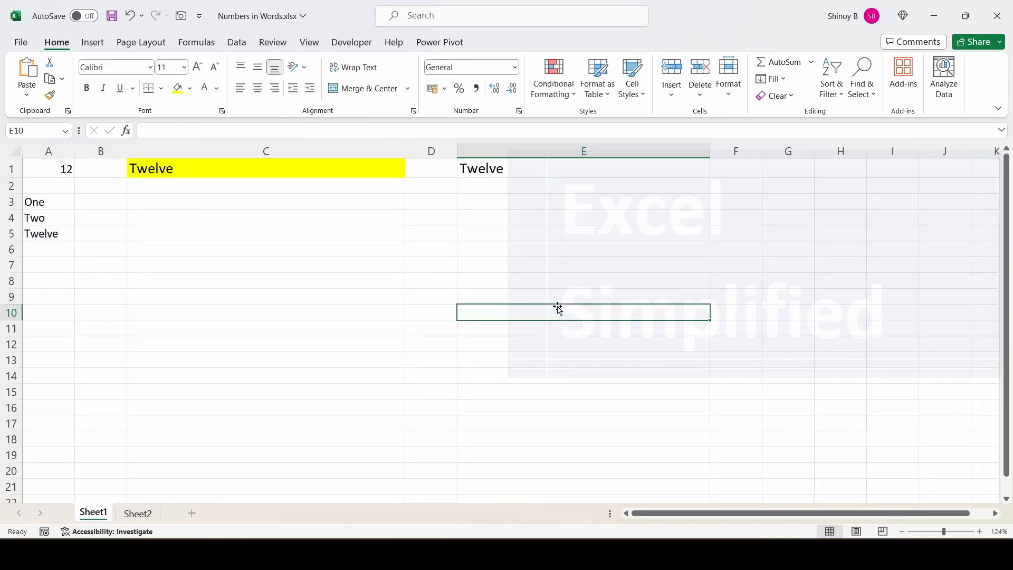
Step: Set A1 to 23 and check the helper cell A4 that supplies the units word
click(55, 176)
text(23)
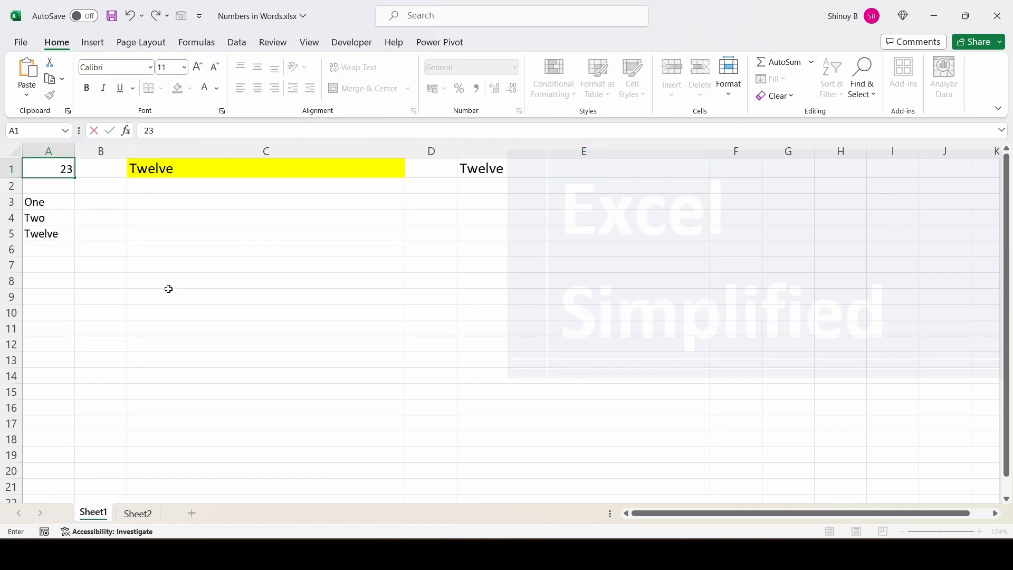
key(Return)
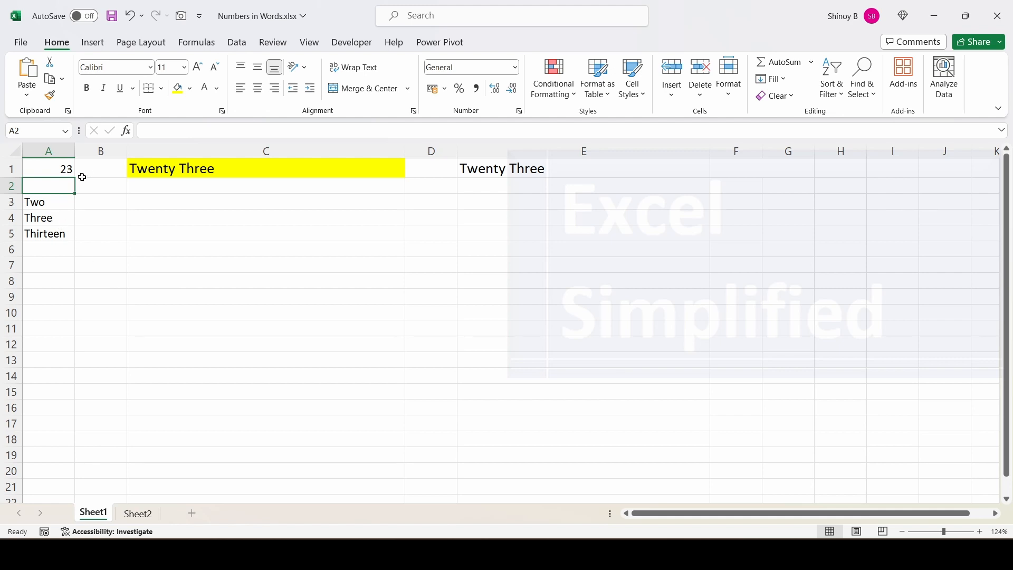
click(59, 164)
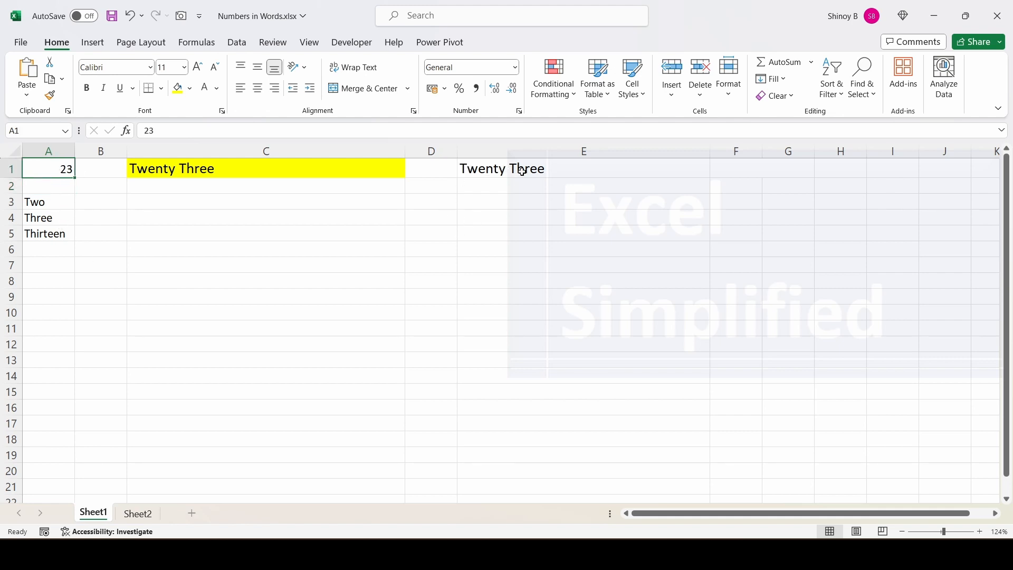
click(31, 218)
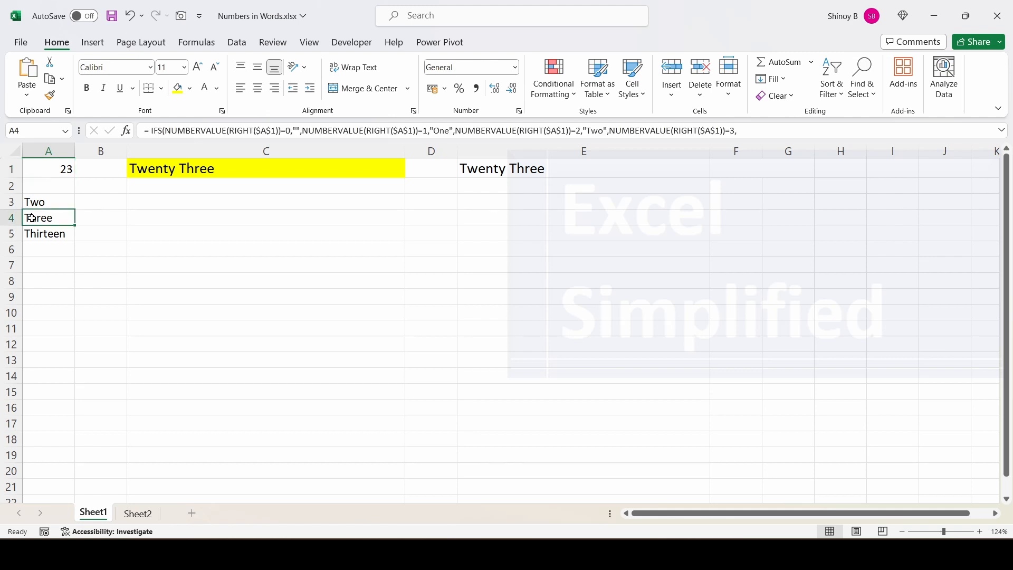
Step: Compare the $A$4 argument of the "Twenty " branch in E1's formula with the helper cell A4
click(581, 171)
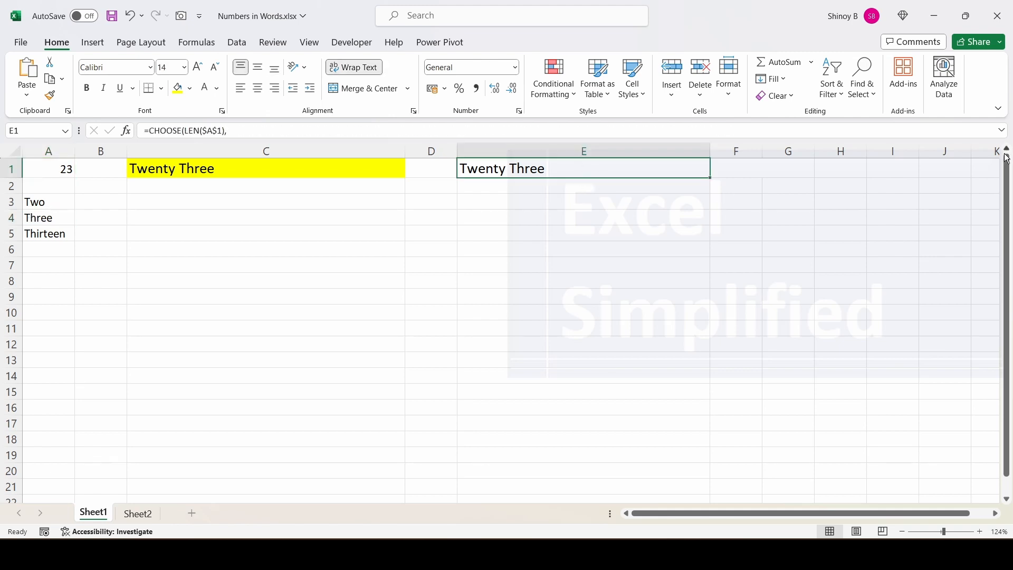
click(1001, 130)
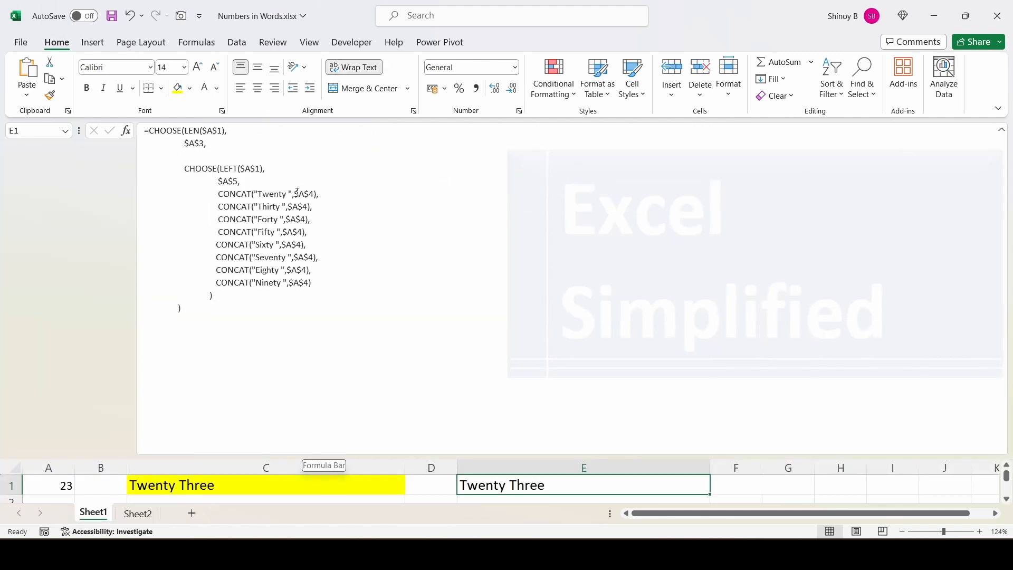
drag(294, 194, 307, 195)
key(Escape)
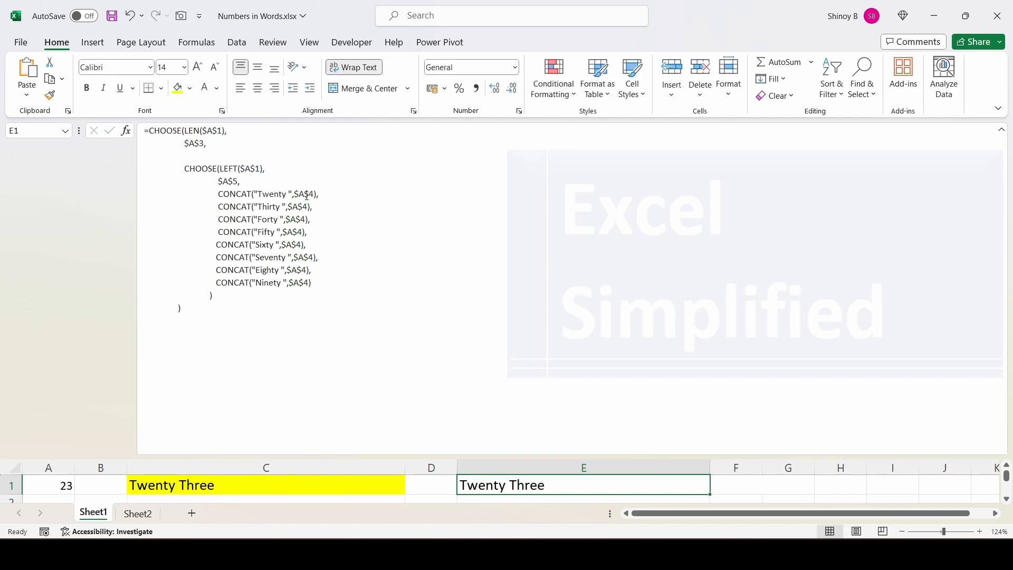
click(1002, 130)
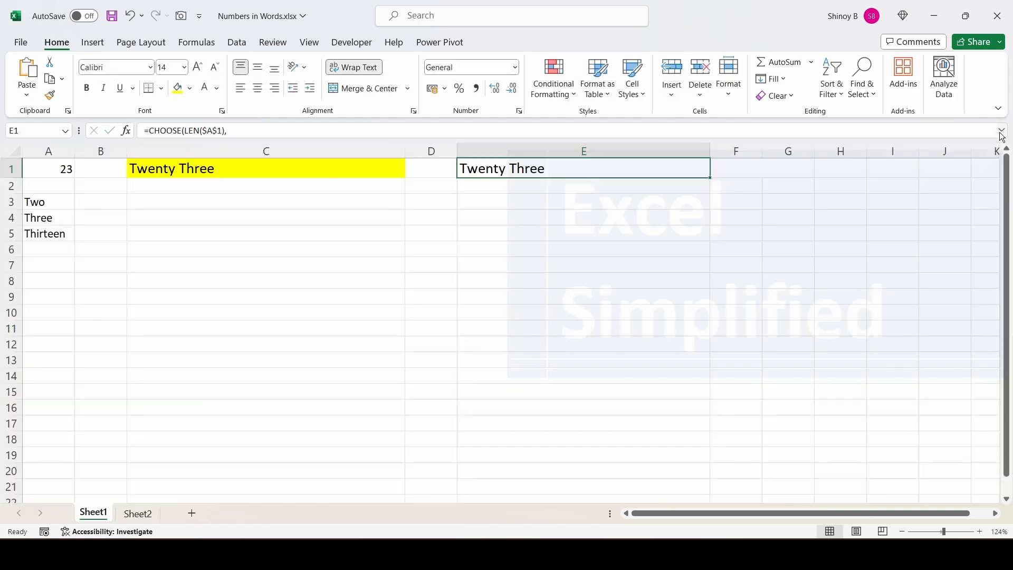
click(354, 264)
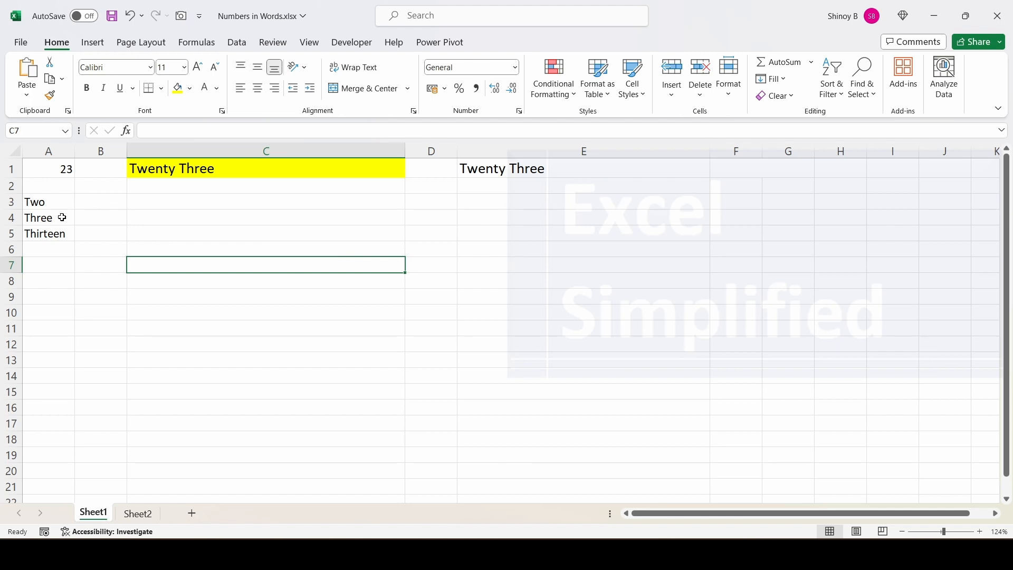
click(40, 220)
Step: Set A1 to 29 and check the units word in the helper cell A4
click(57, 170)
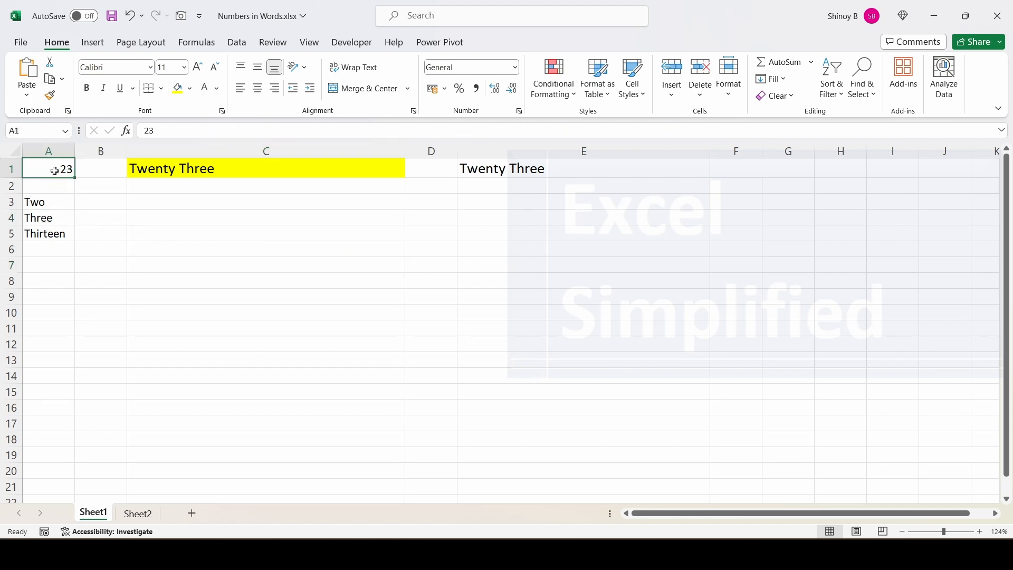
text(29)
key(Return)
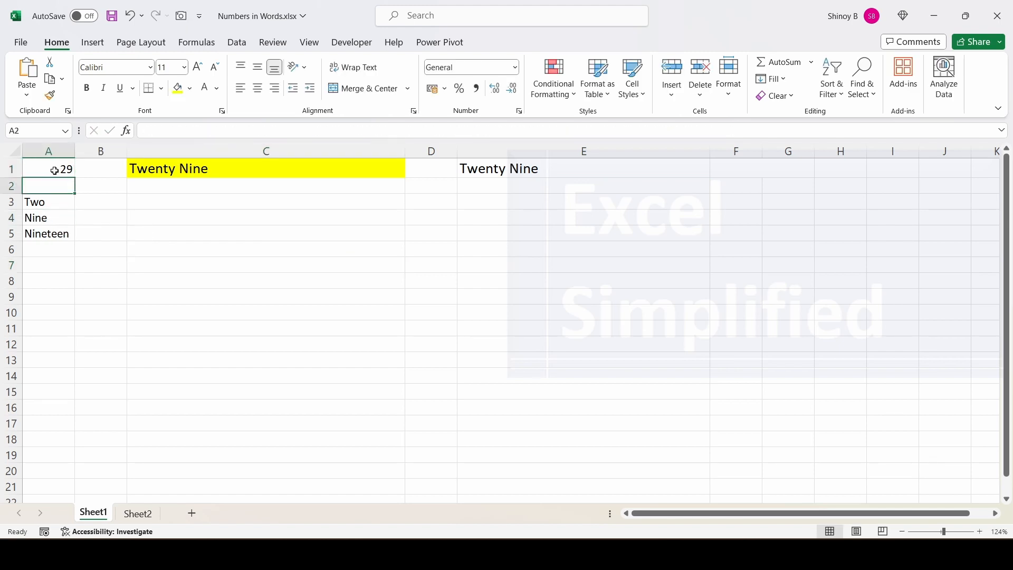
click(45, 217)
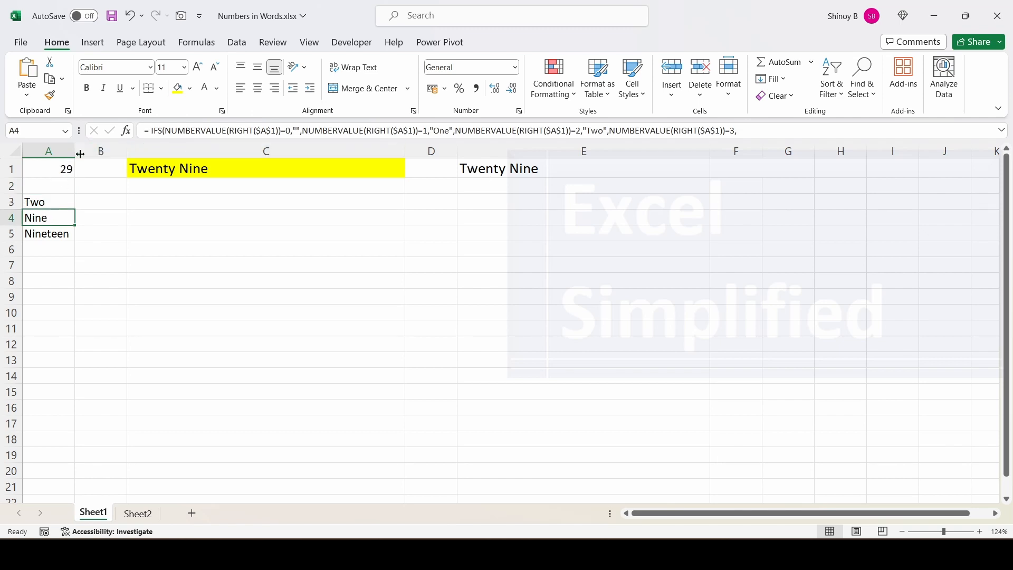
Step: Review the CONCAT branches from "Thirty " to "Ninety " in E1's formula, and commit the formula without edits
click(491, 168)
click(1004, 139)
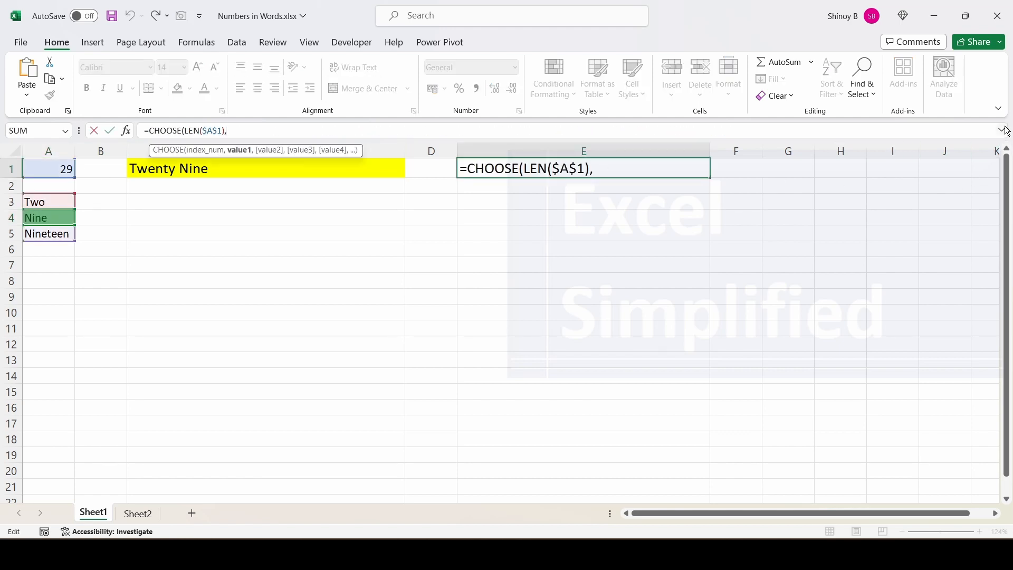
click(1001, 130)
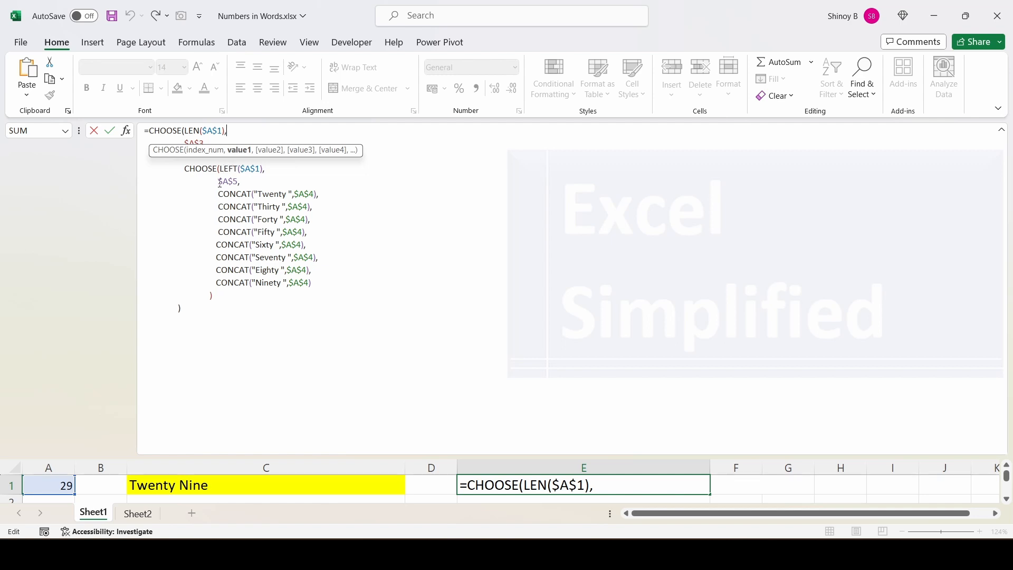
drag(220, 207, 265, 207)
click(270, 206)
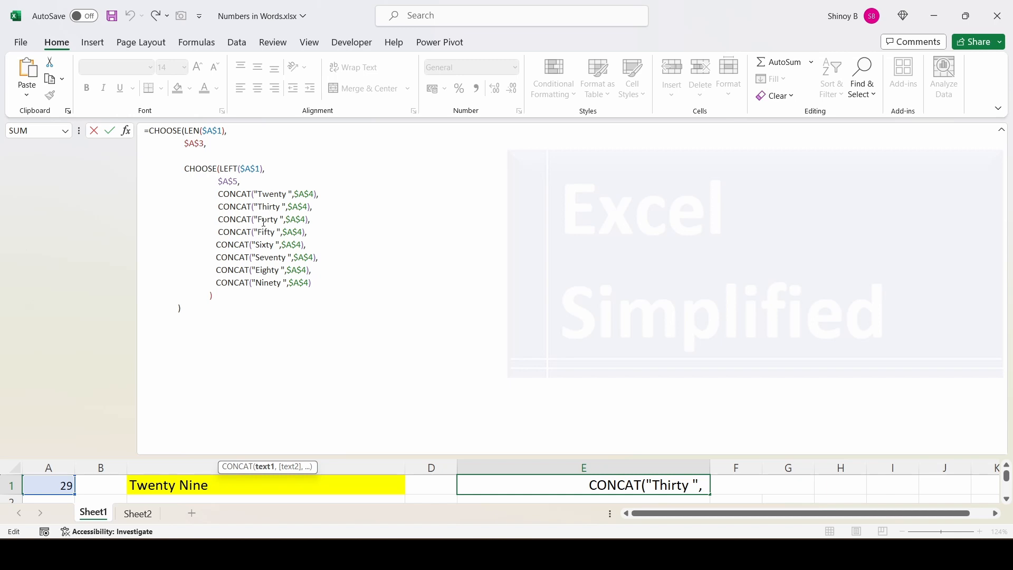
click(265, 220)
click(277, 232)
click(262, 284)
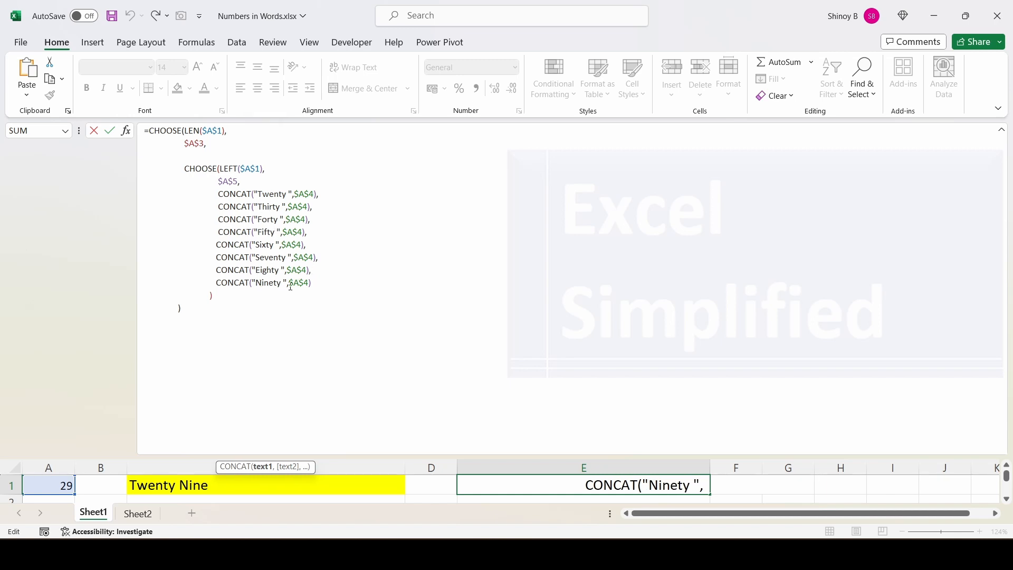
click(1001, 130)
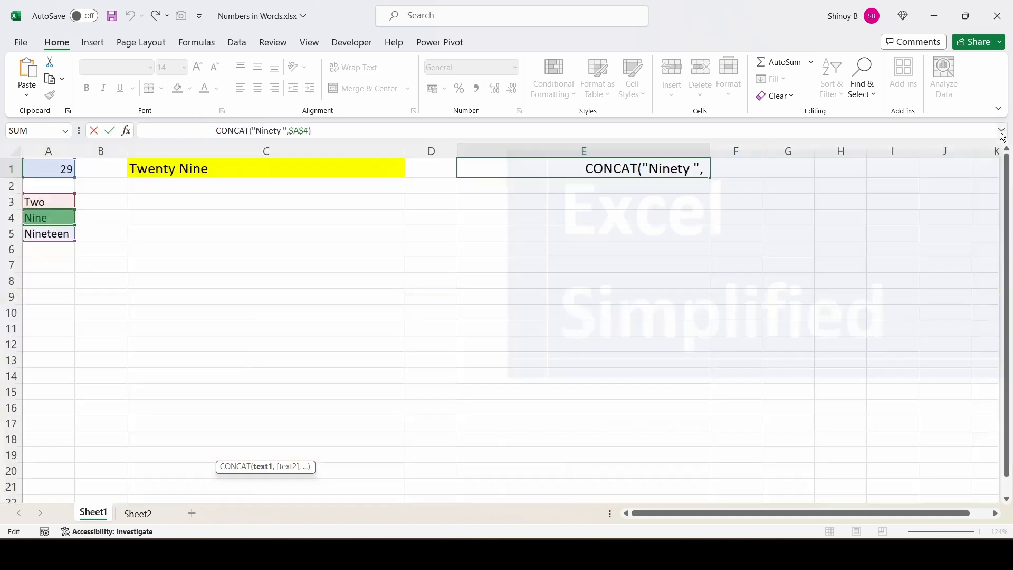
key(Return)
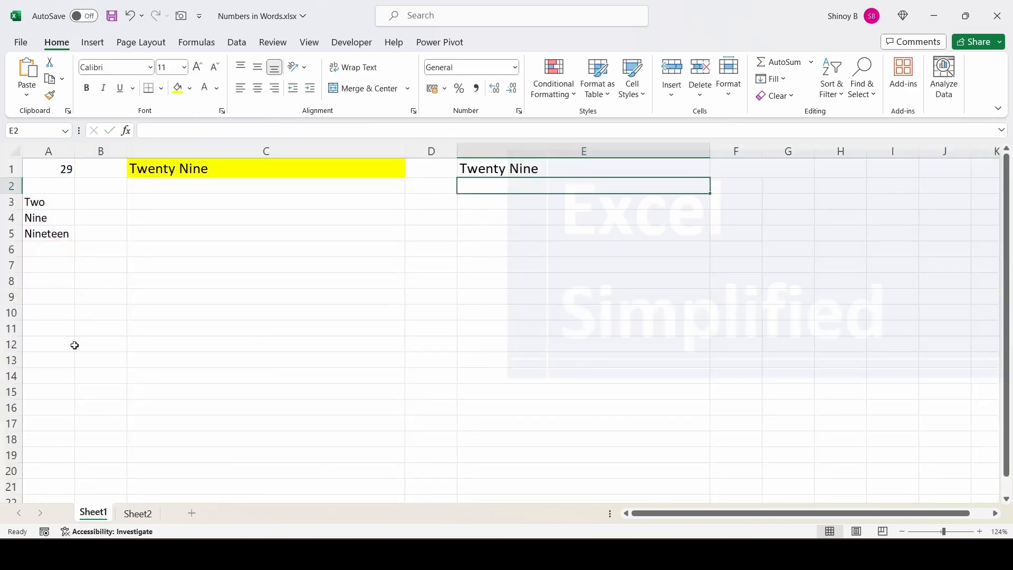
Step: Set A1 to 99 and check the words returned by the rebuilt formula in E1
click(64, 167)
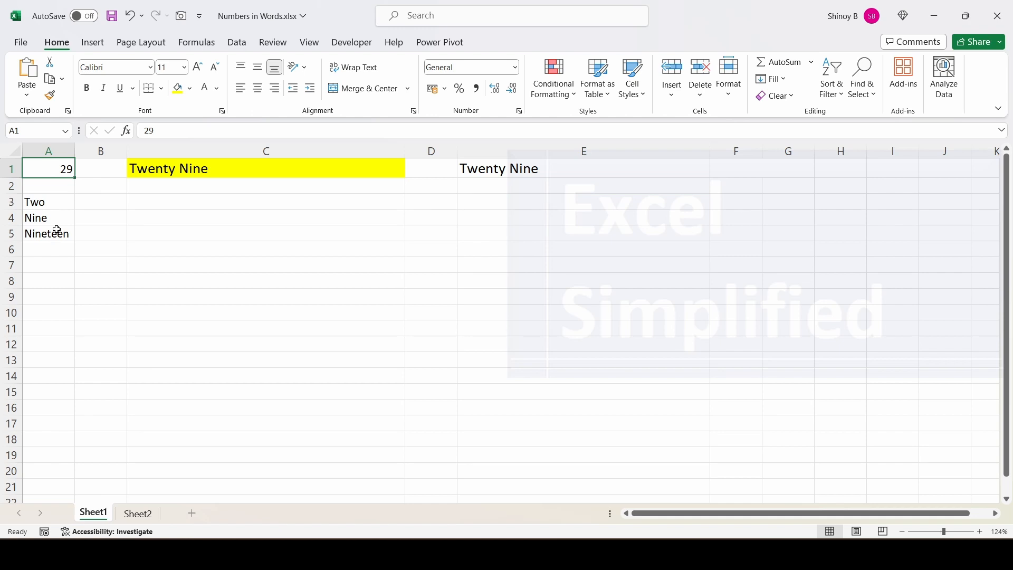
text(99)
key(Return)
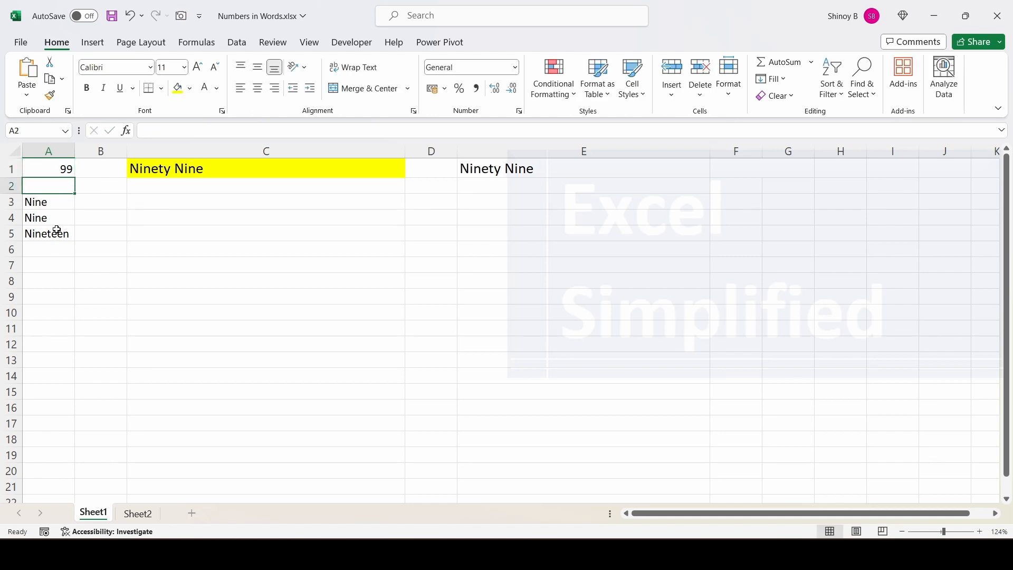
click(502, 169)
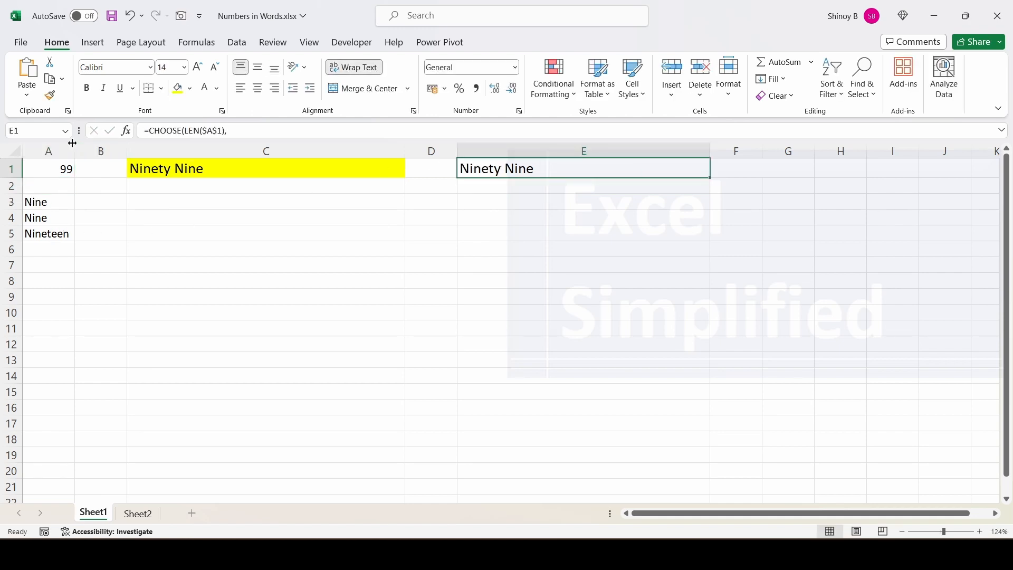
Step: Set A1 to 100 and check how E1's formula handles a three-digit number
click(61, 170)
text(100)
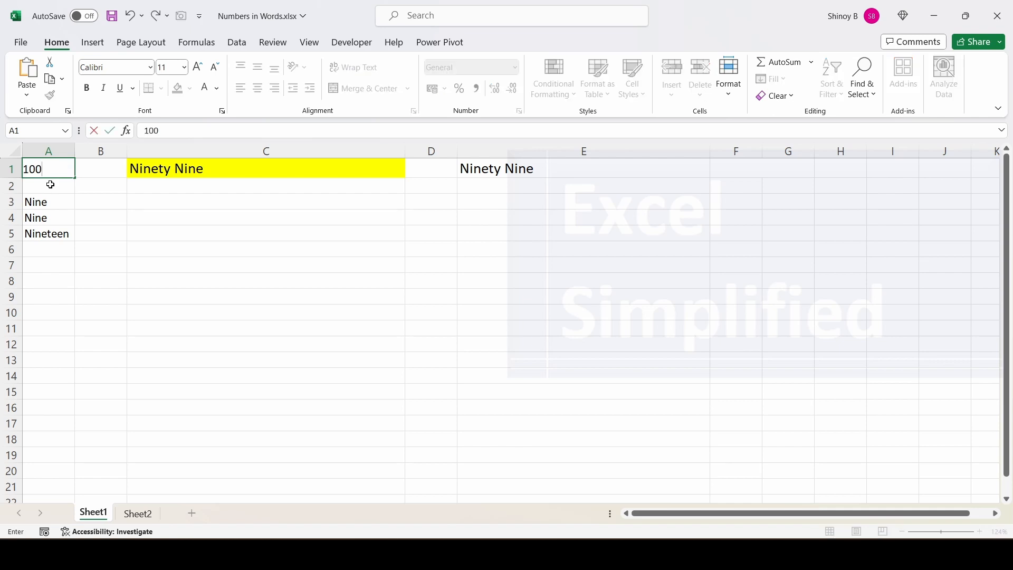
key(Return)
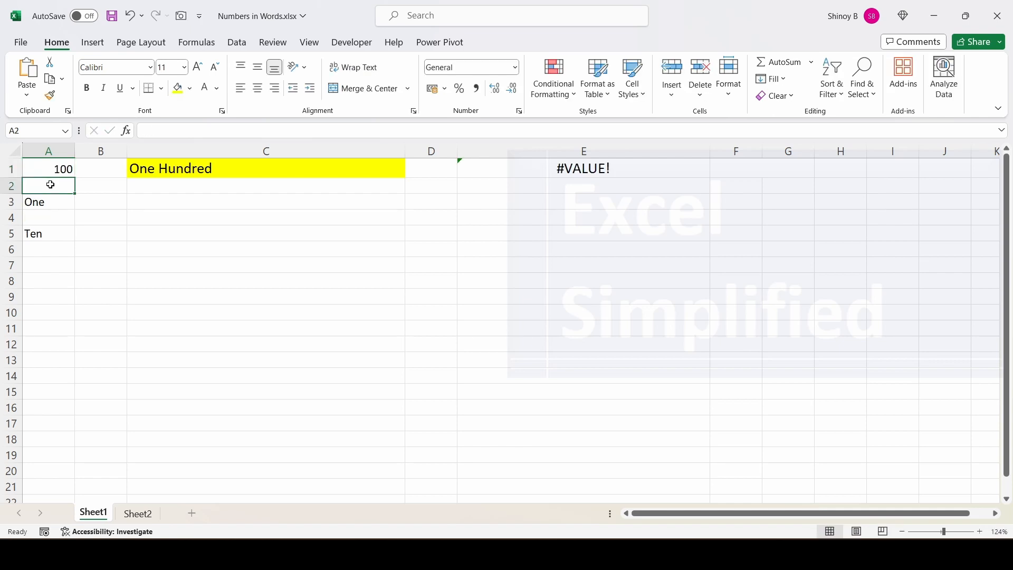
click(578, 169)
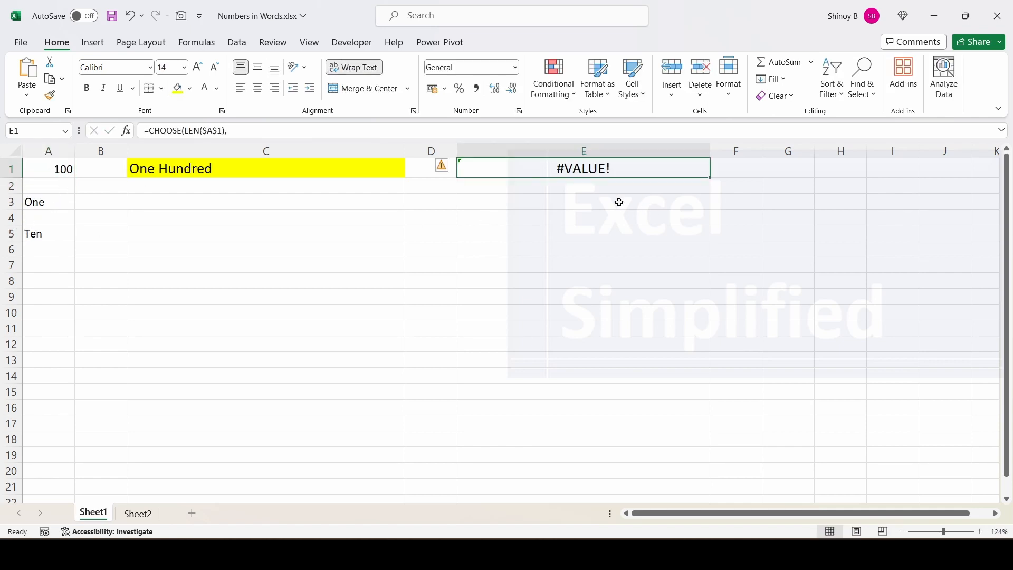
click(57, 169)
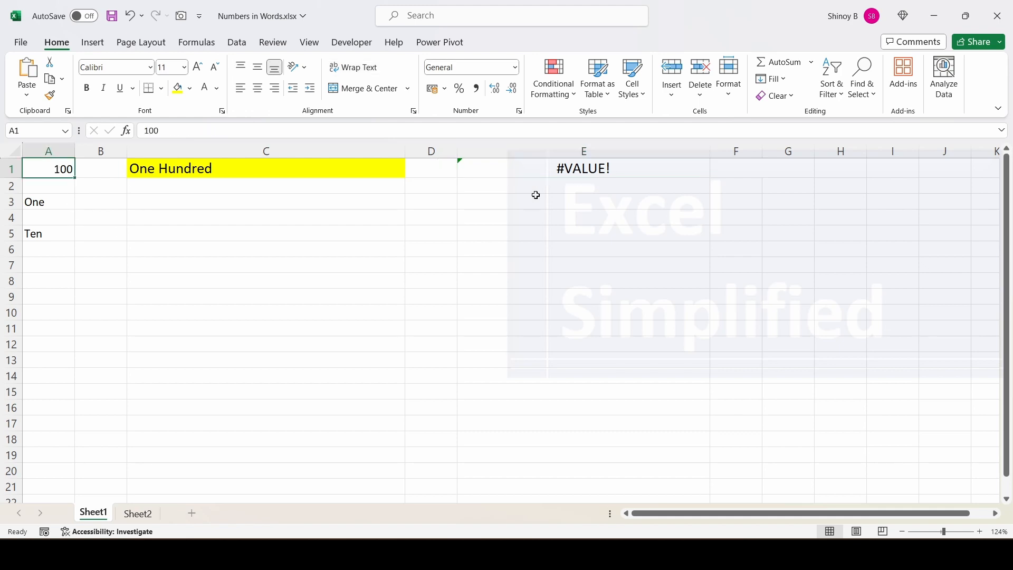
Step: Copy the IF(AND(...)) condition with its CONCAT($A$3," Hundred ") result, including the preceding comma, from C1's formula, leaving C1 unedited
click(285, 170)
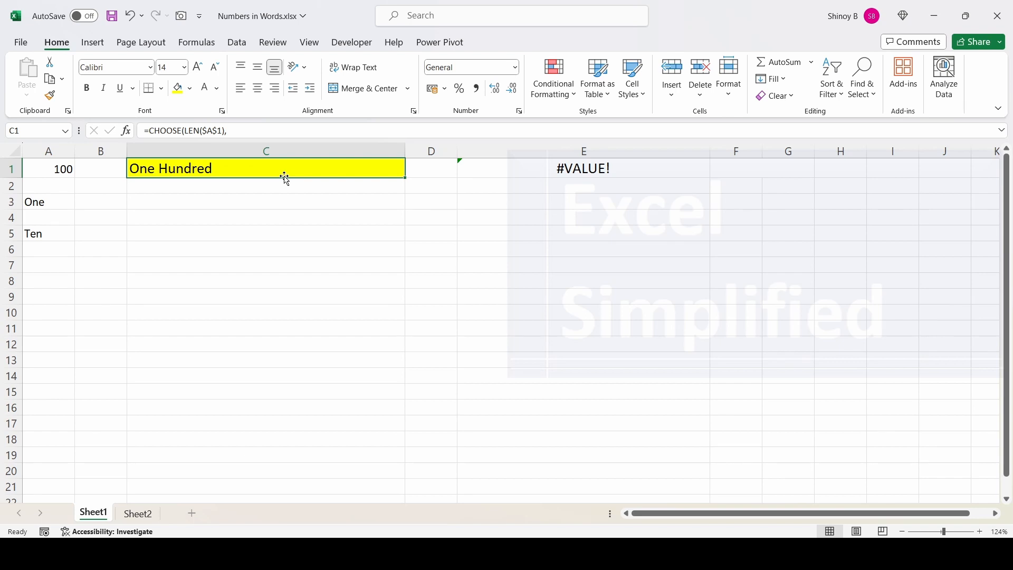
click(1001, 131)
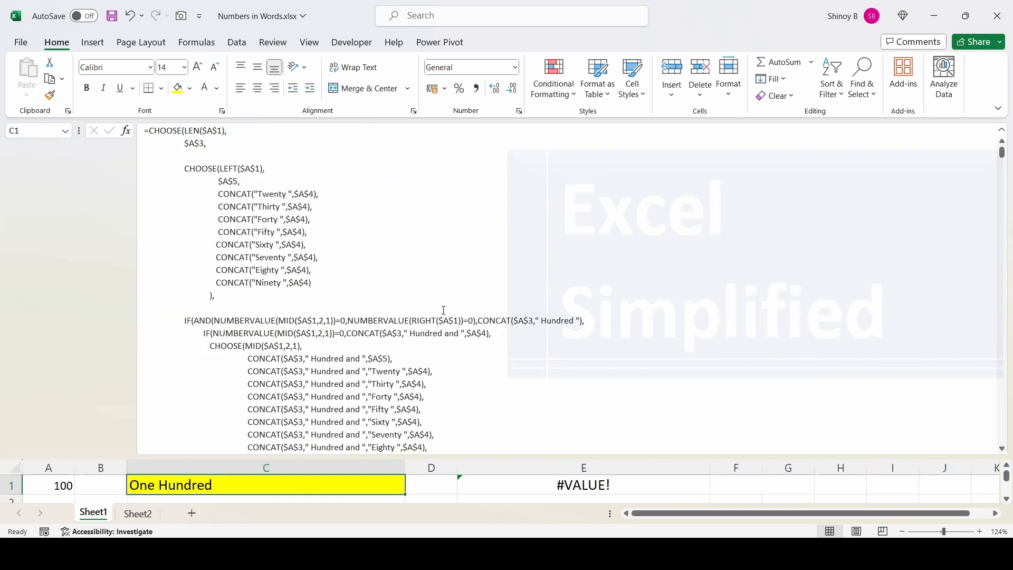
click(213, 300)
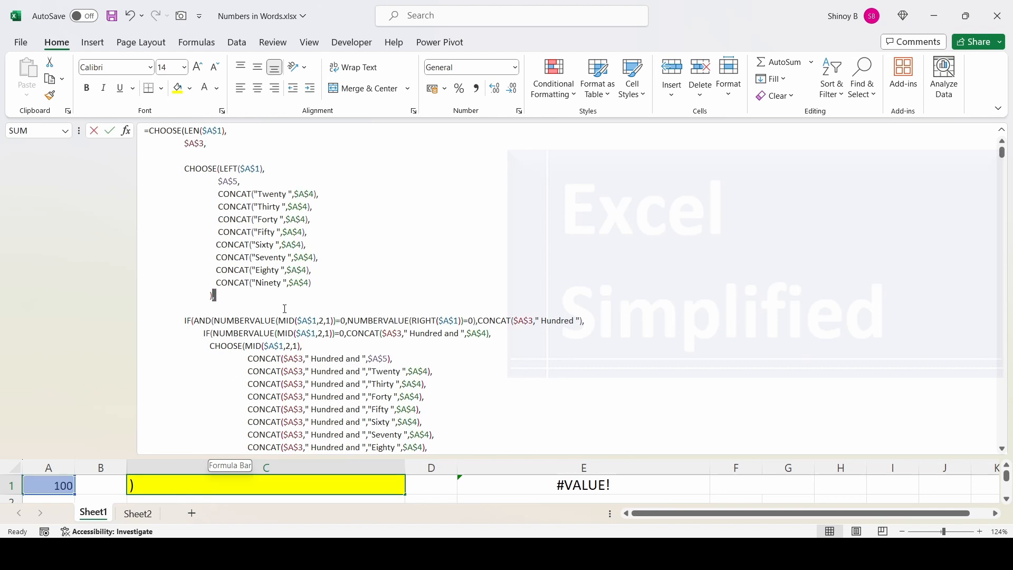
drag(213, 299, 582, 318)
key(ctrl+c)
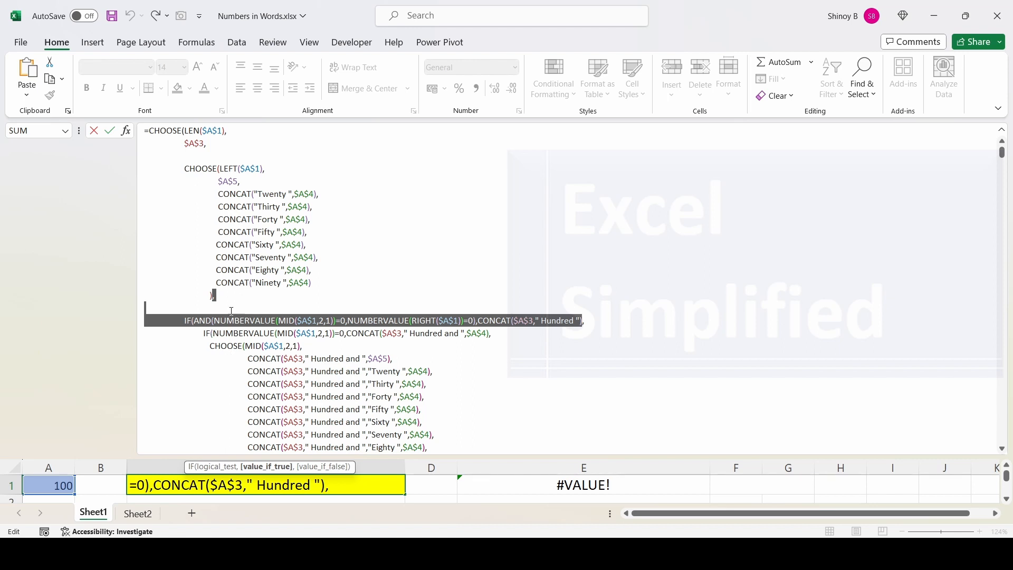
key(Escape)
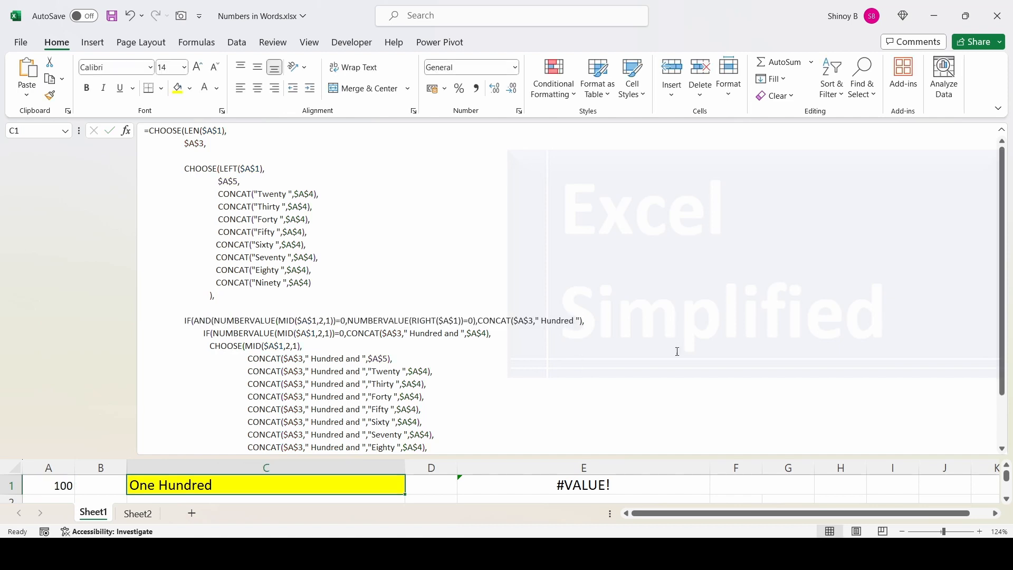
click(1002, 135)
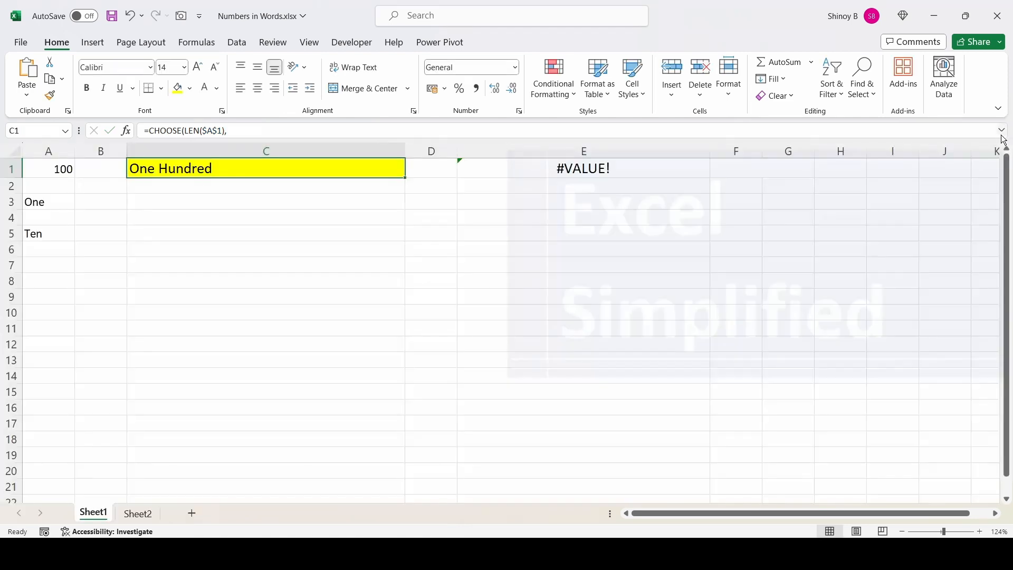
Step: Paste the copied hundreds IF branch into E1's formula after the CHOOSE(LEFT($A$1) block and indent it
click(617, 170)
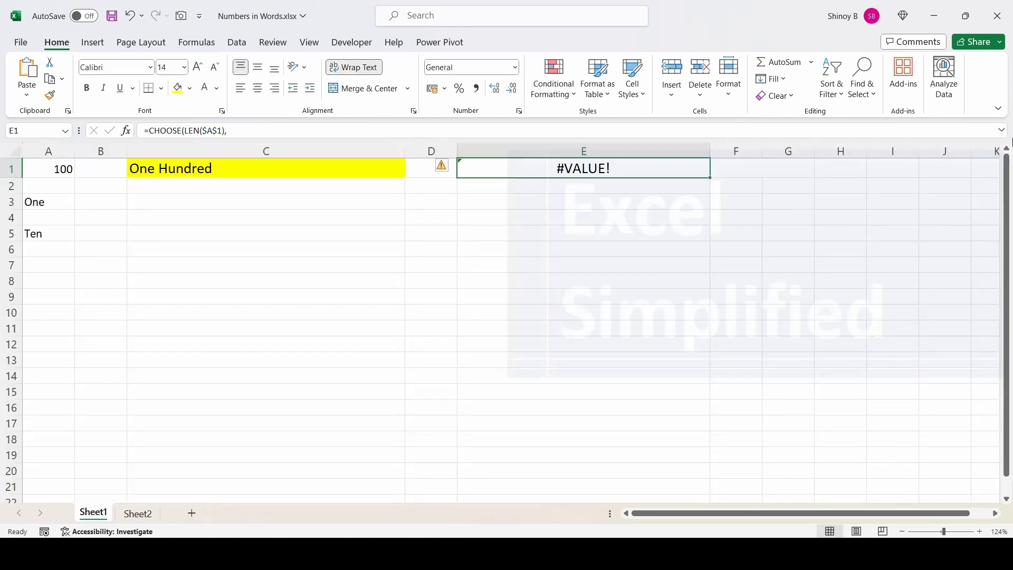
click(1002, 130)
click(227, 296)
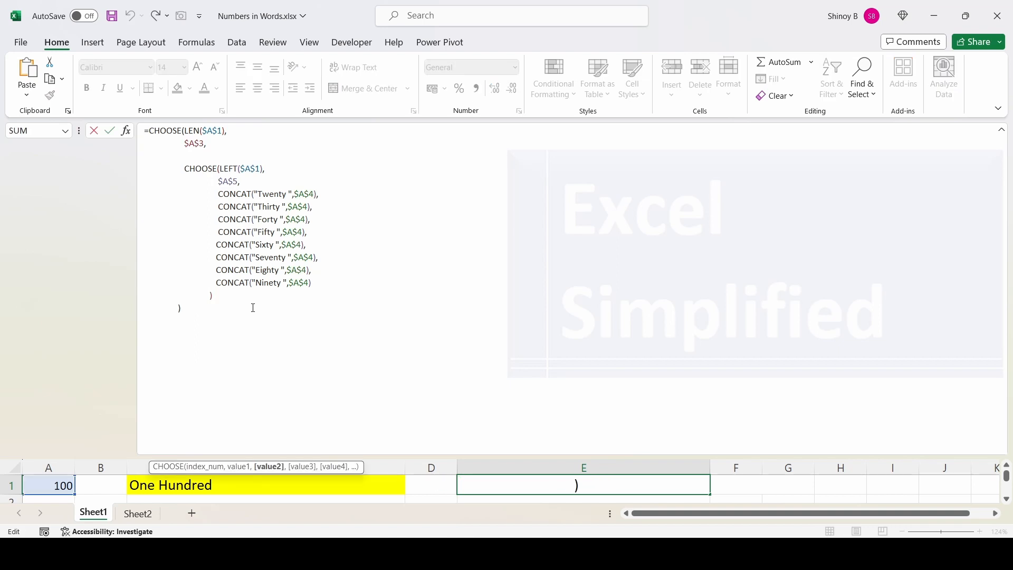
key(ctrl+v)
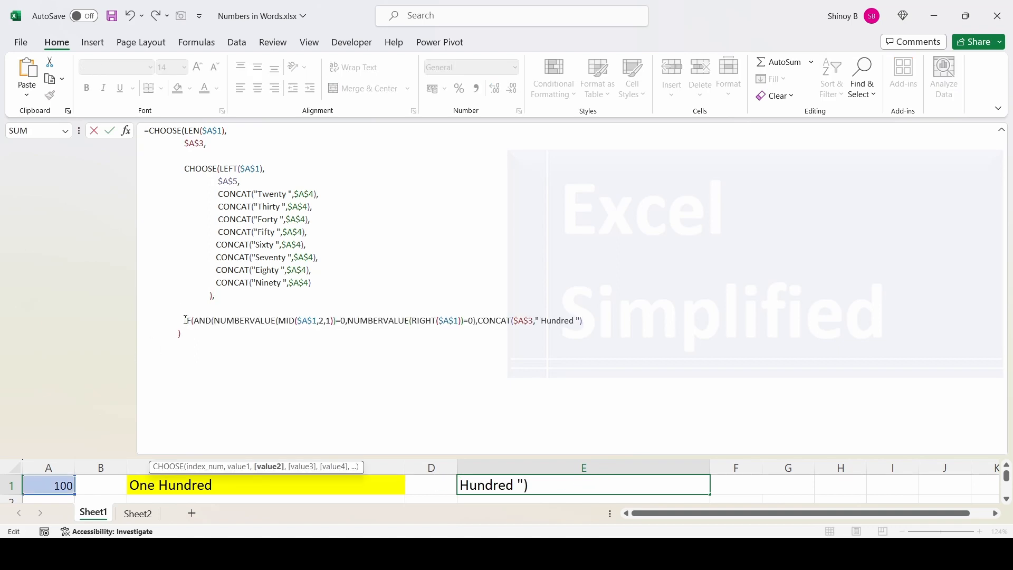
key(Home)
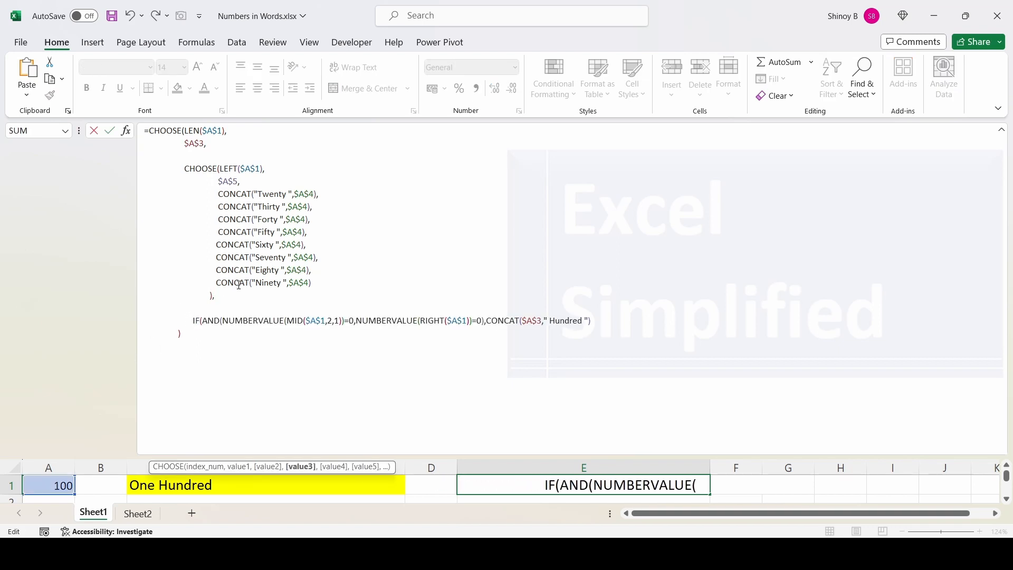
Step: Complete the hundreds IF in E1's formula with "" as the value if false and a closing parenthesis on separate lines
click(592, 321)
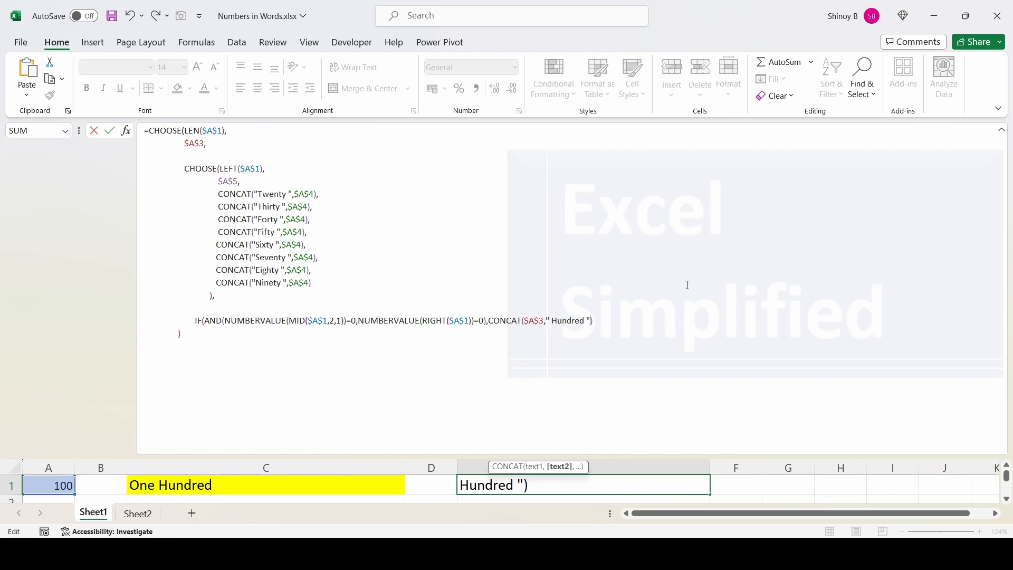
click(594, 326)
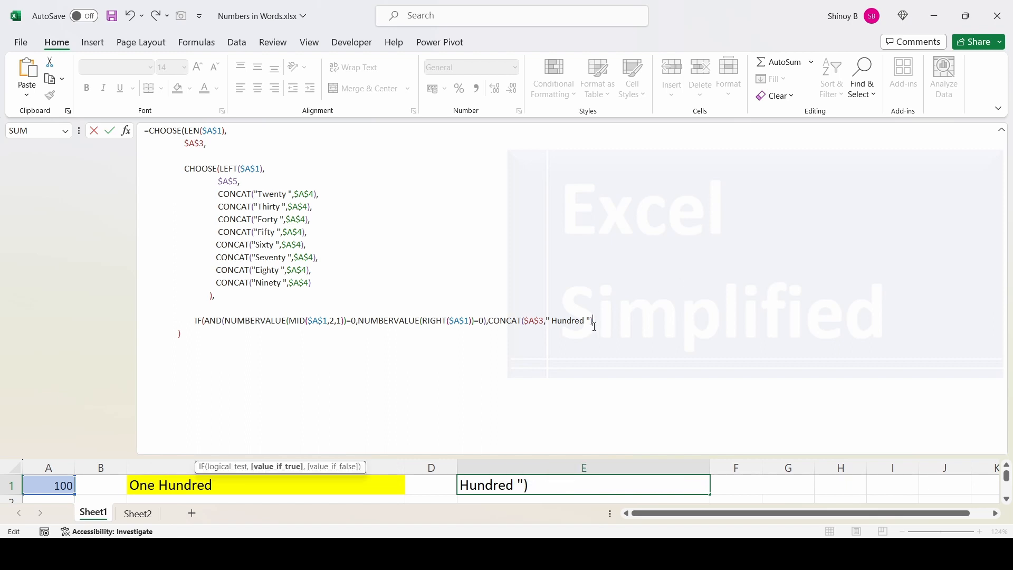
text(,)
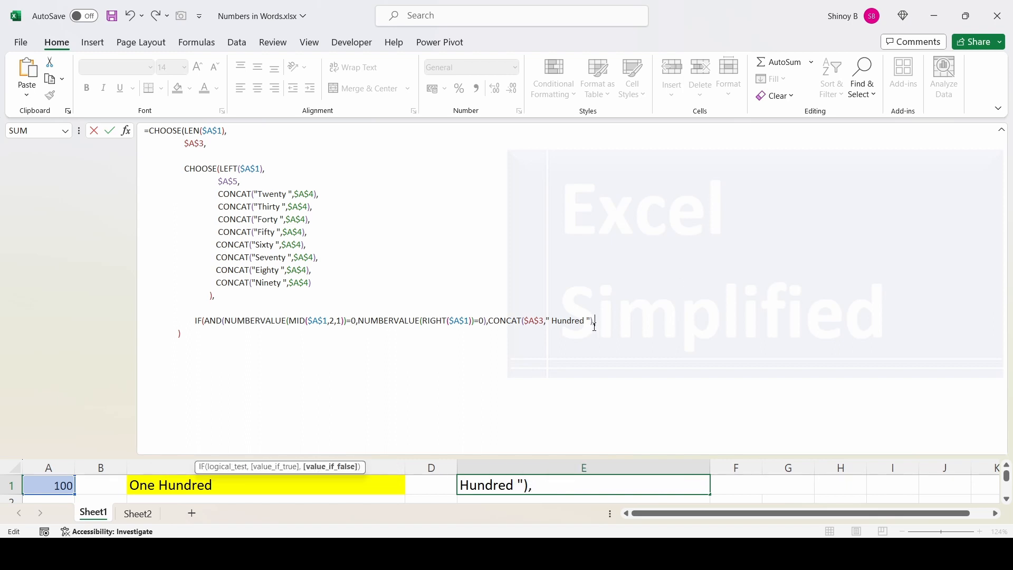
key(alt+Return)
text("")
key(alt+Return)
text())
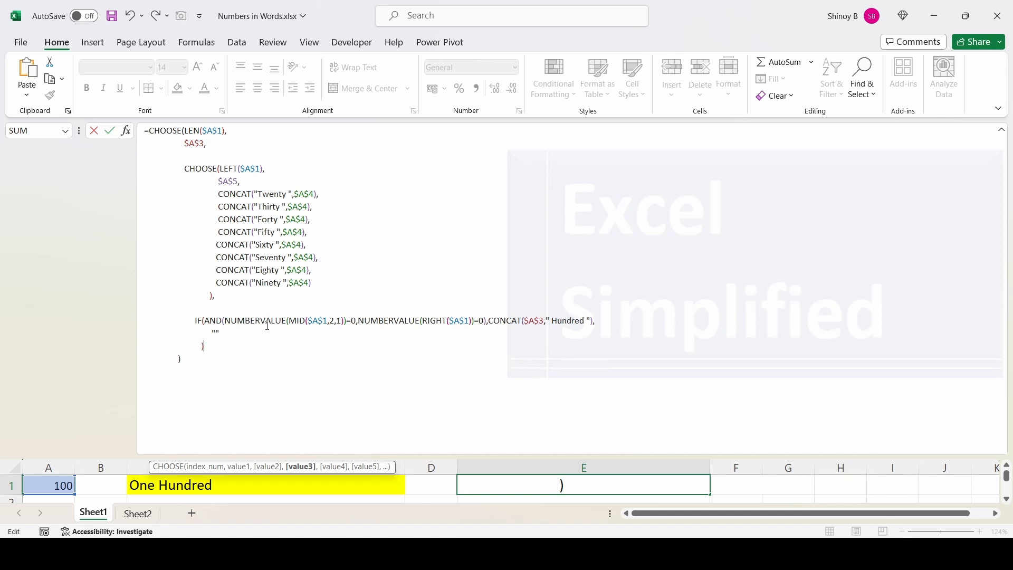
Step: Review the one-digit, two-digit and hundreds branches in E1, including both zero tests inside AND, and commit the formula
click(194, 144)
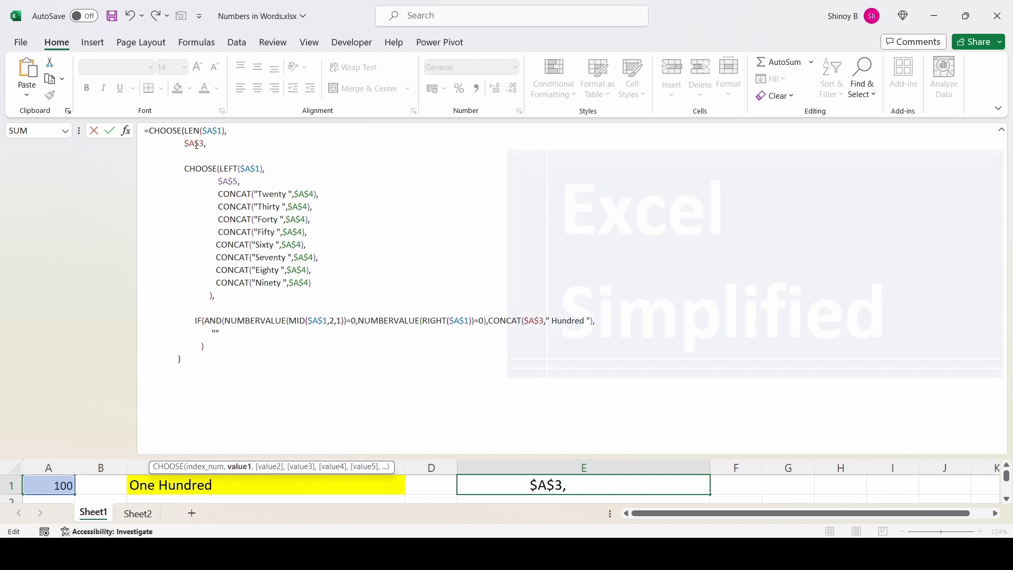
drag(185, 168, 212, 296)
click(195, 321)
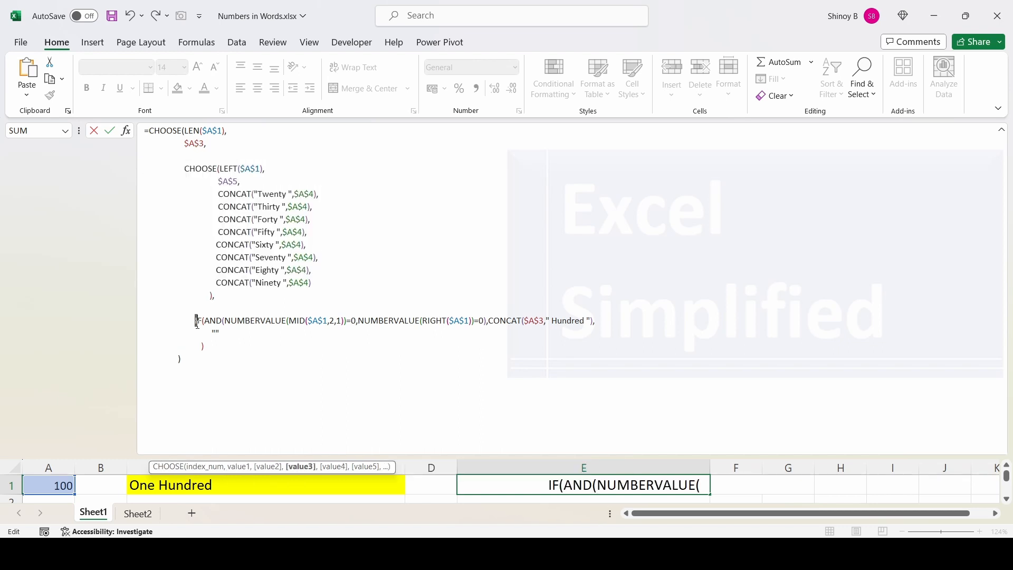
click(306, 321)
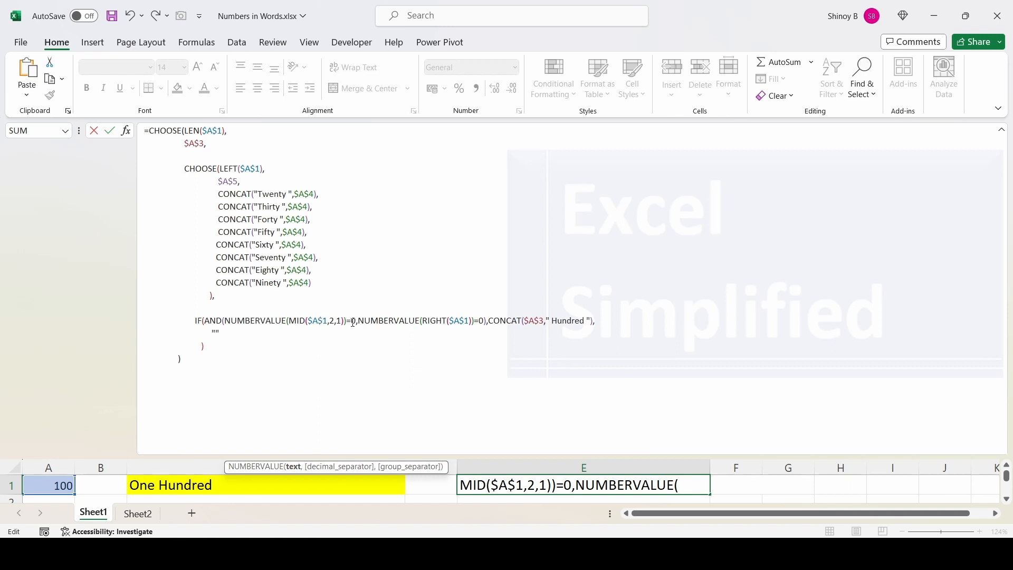
double_click(353, 321)
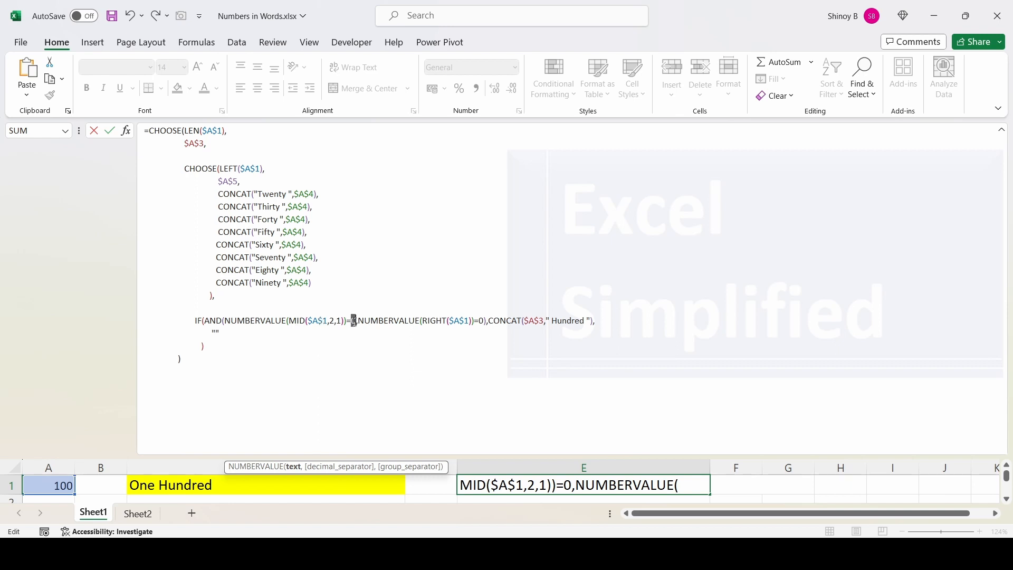
click(422, 321)
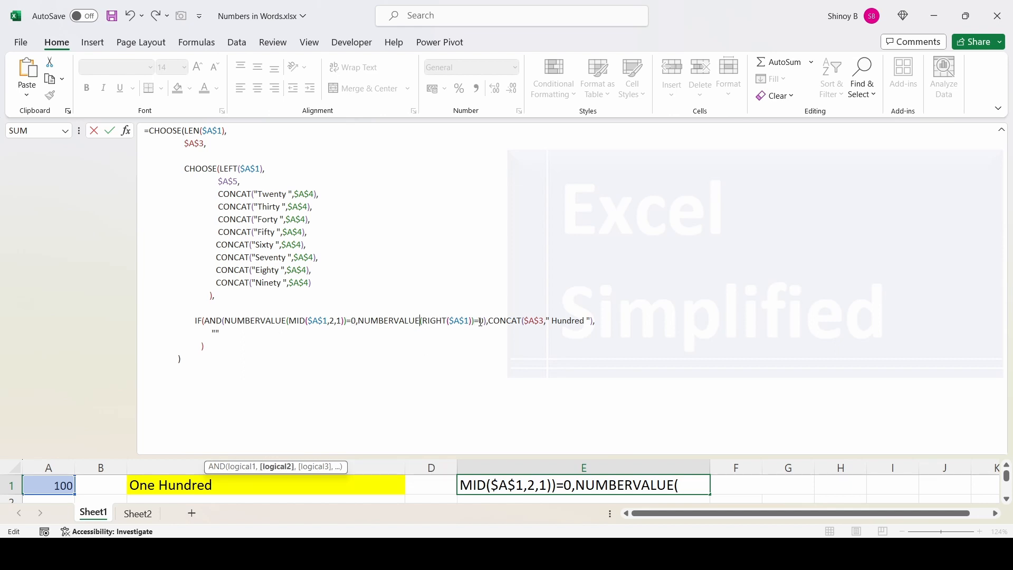
click(481, 322)
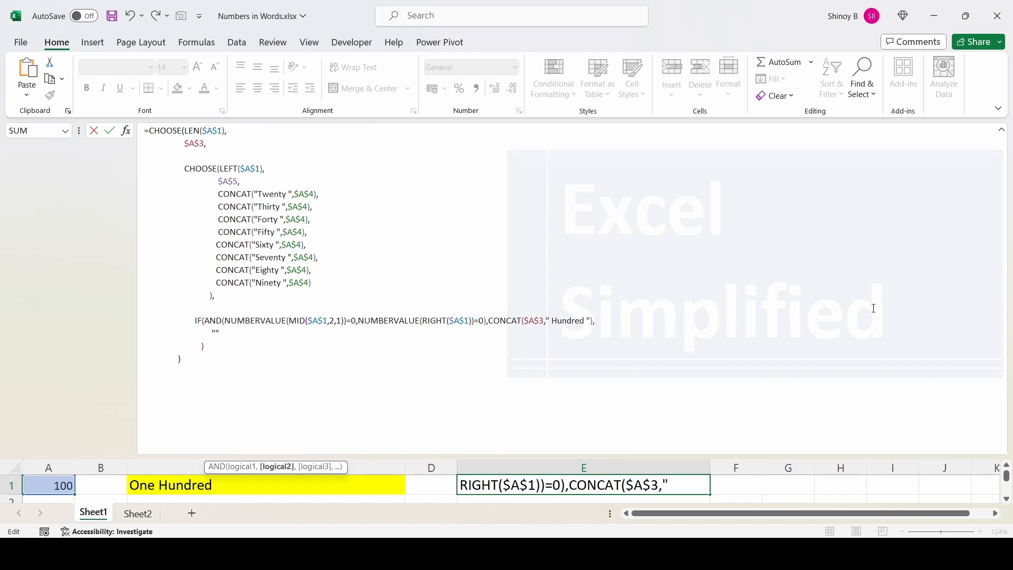
key(Return)
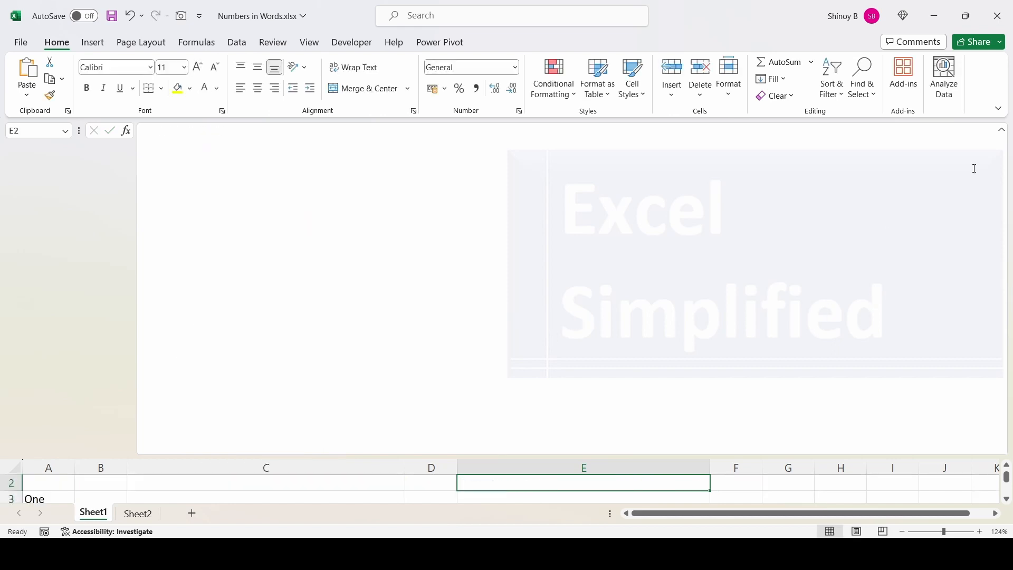
click(1002, 130)
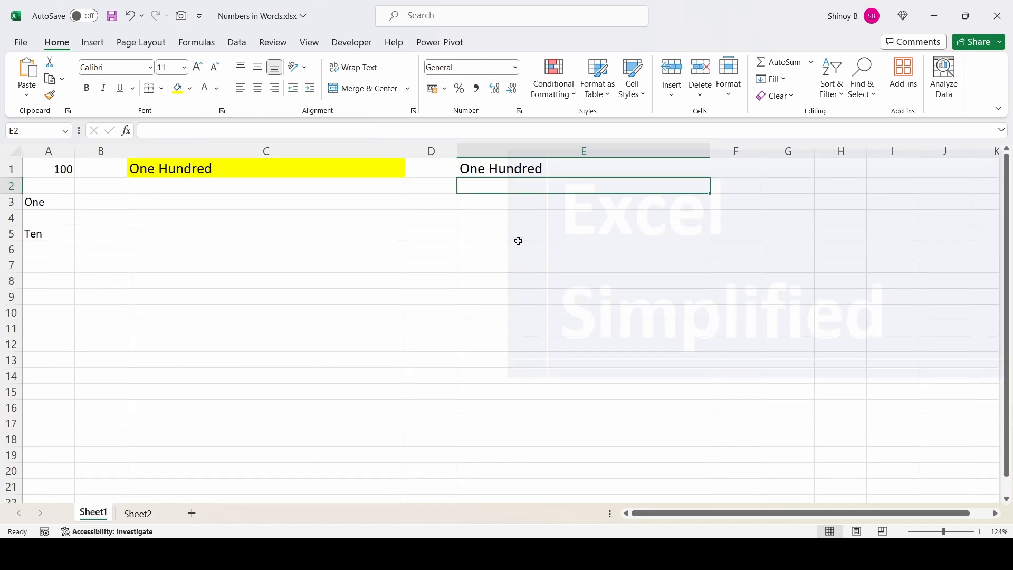
click(522, 167)
Step: Set A1 to 200 and check the words returned in E1
click(53, 175)
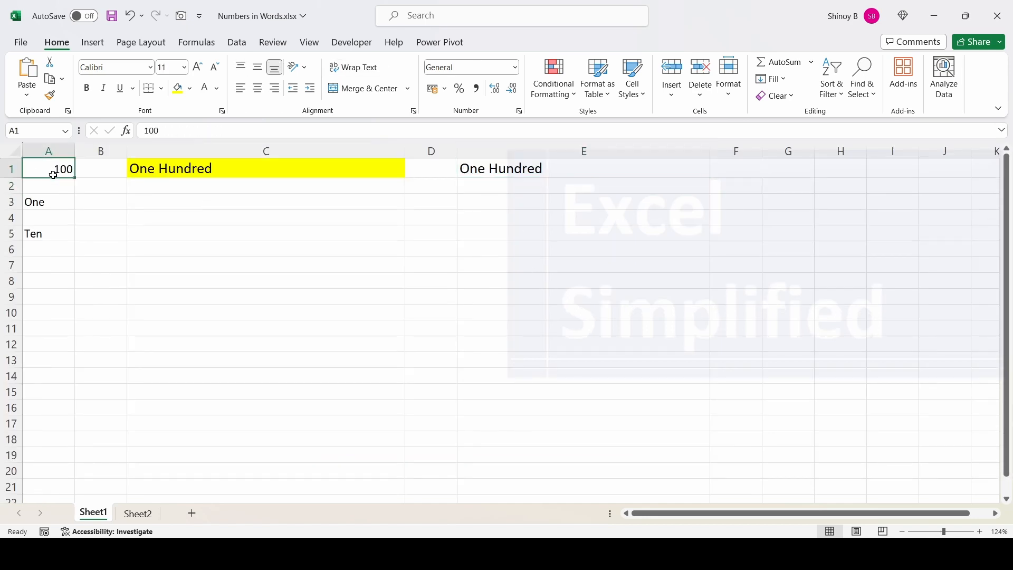
text(200)
key(Return)
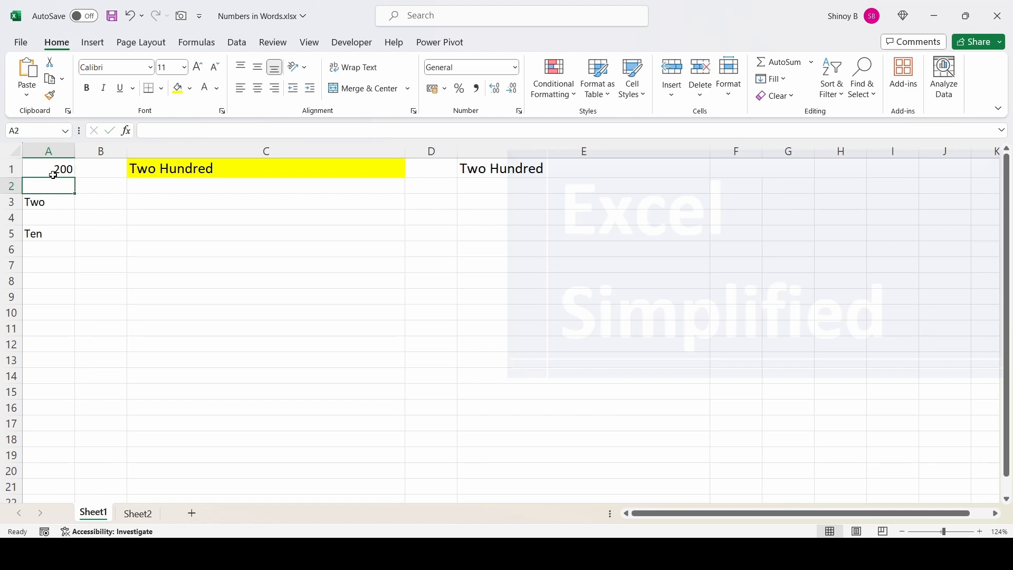
click(478, 169)
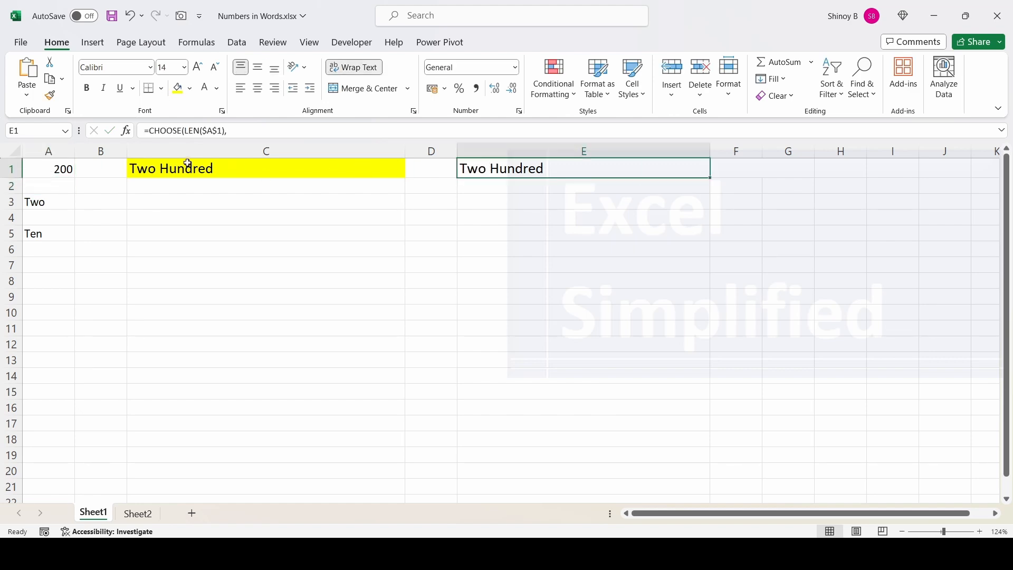
Step: Set A1 to 800 and check the words returned in E1
click(48, 170)
text(800)
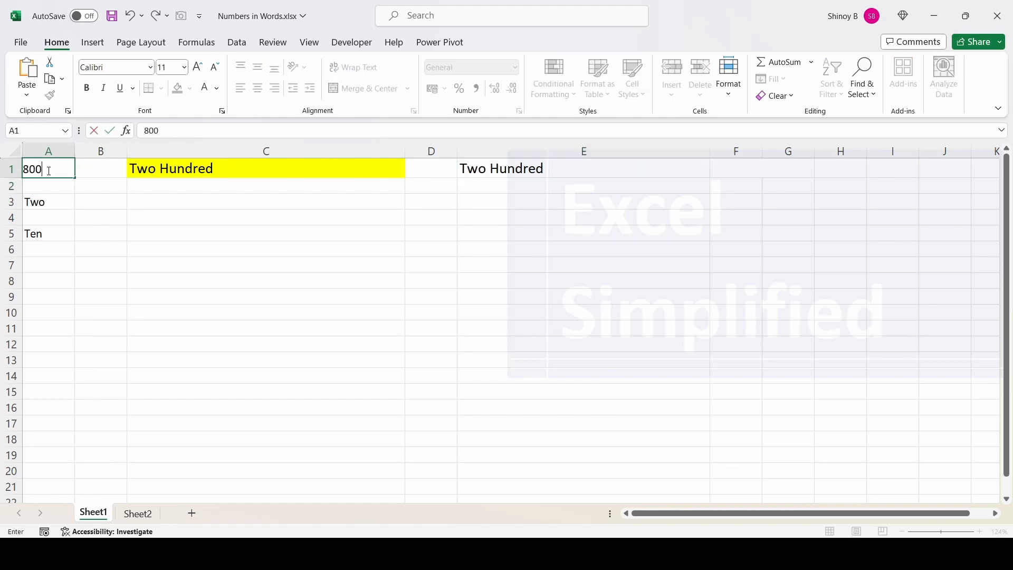
key(Return)
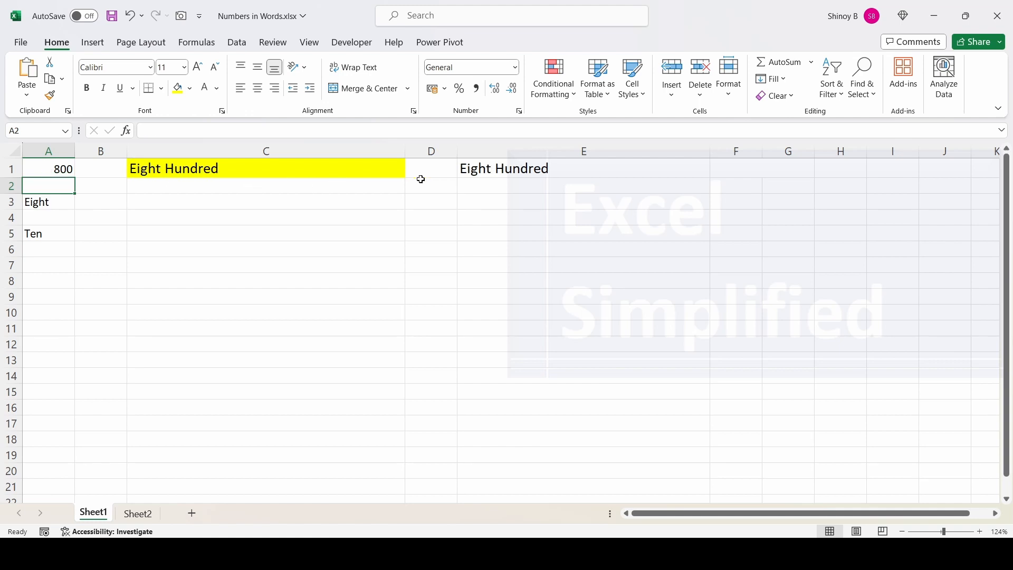
click(490, 168)
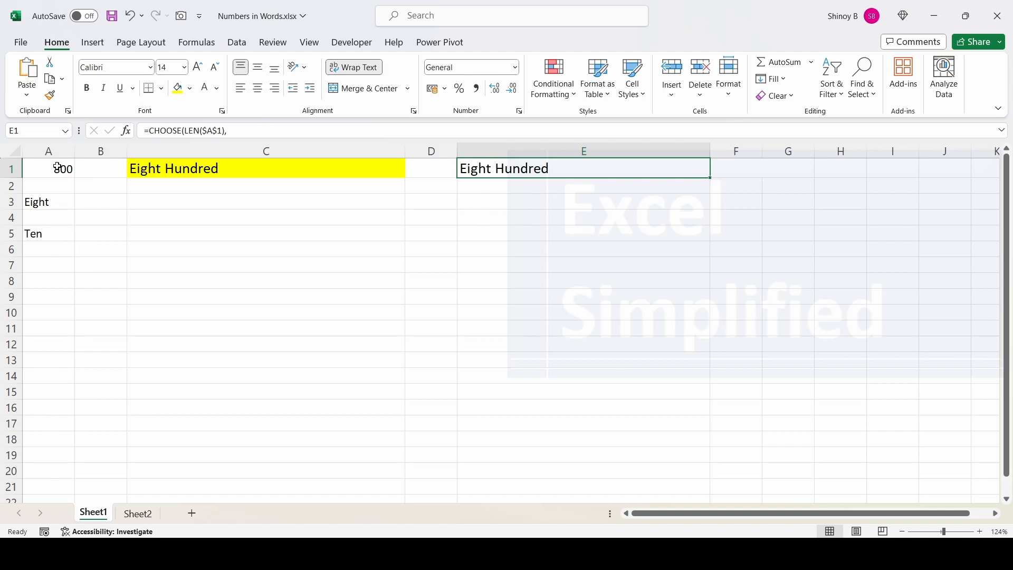
Step: Set A1 to 101 and check the result returned in E1
click(55, 169)
text(101)
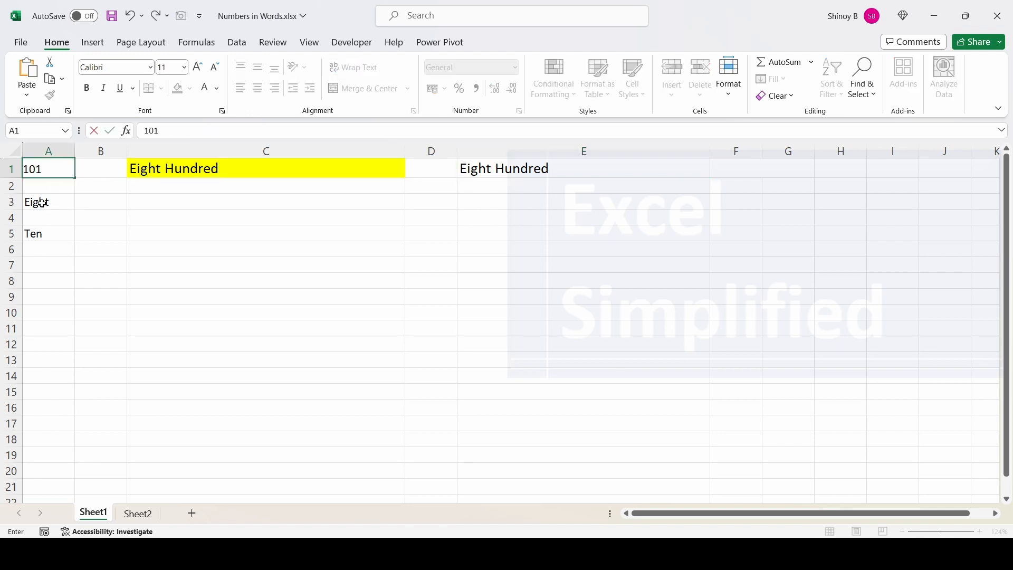
key(Return)
click(63, 169)
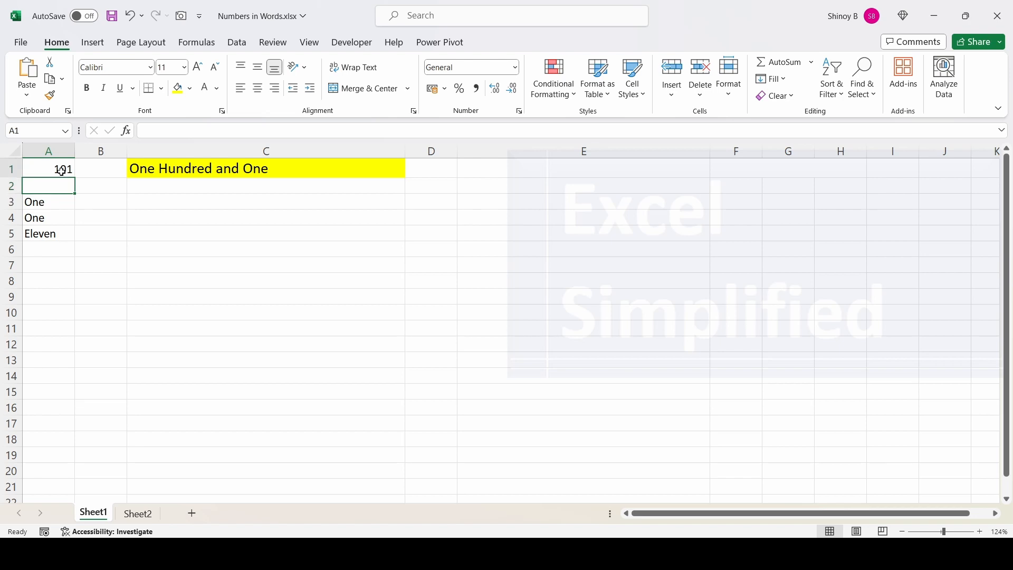
click(534, 169)
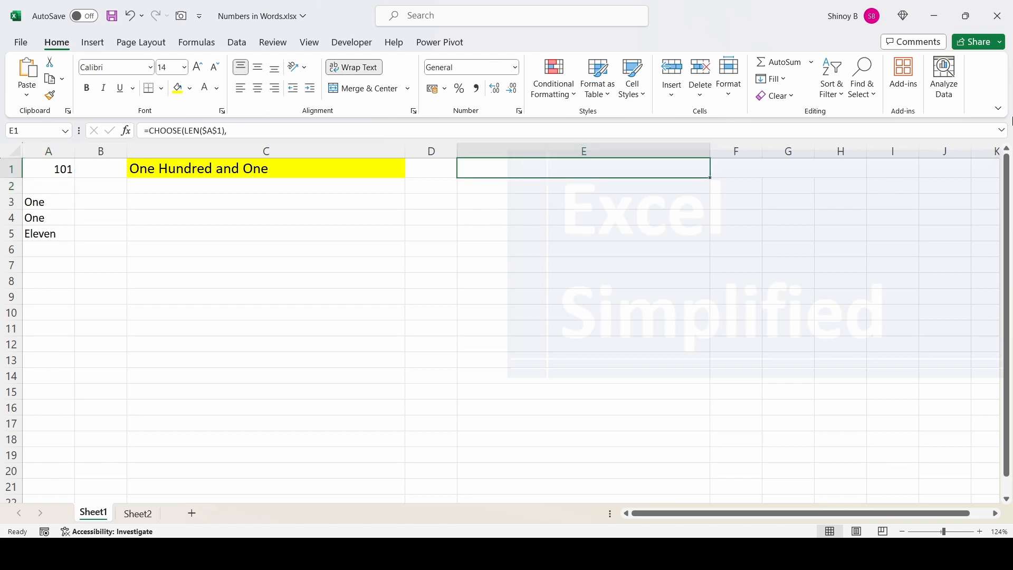
Step: Examine the "" value-if-false argument of the hundreds IF in E1's formula, then leave the formula unedited
click(1002, 130)
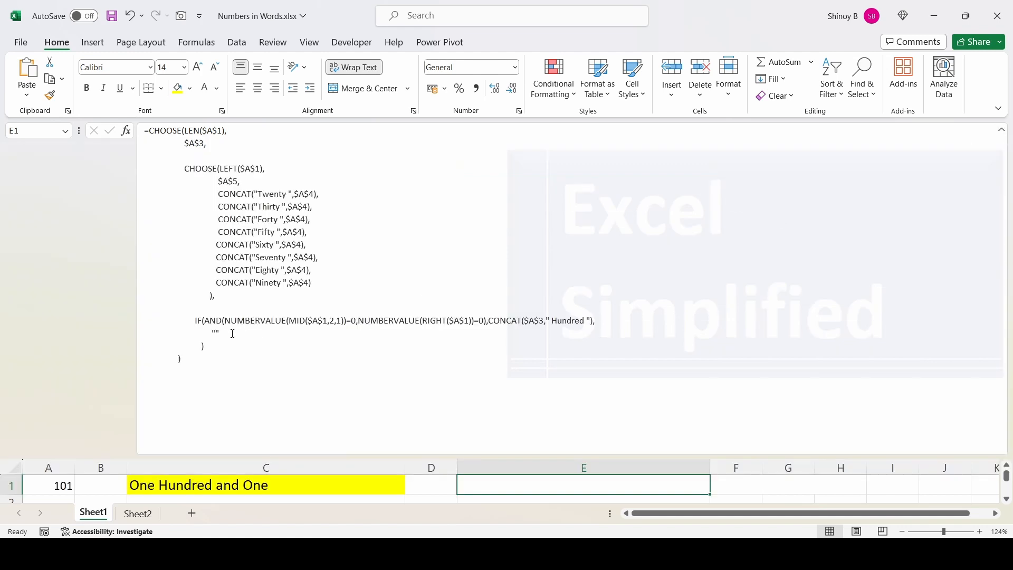
double_click(215, 333)
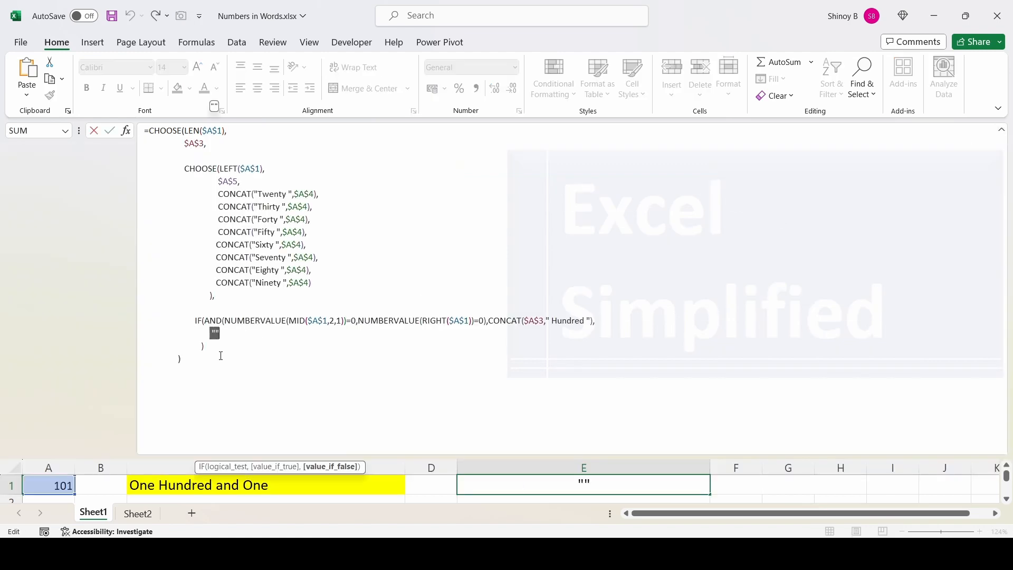
click(1002, 131)
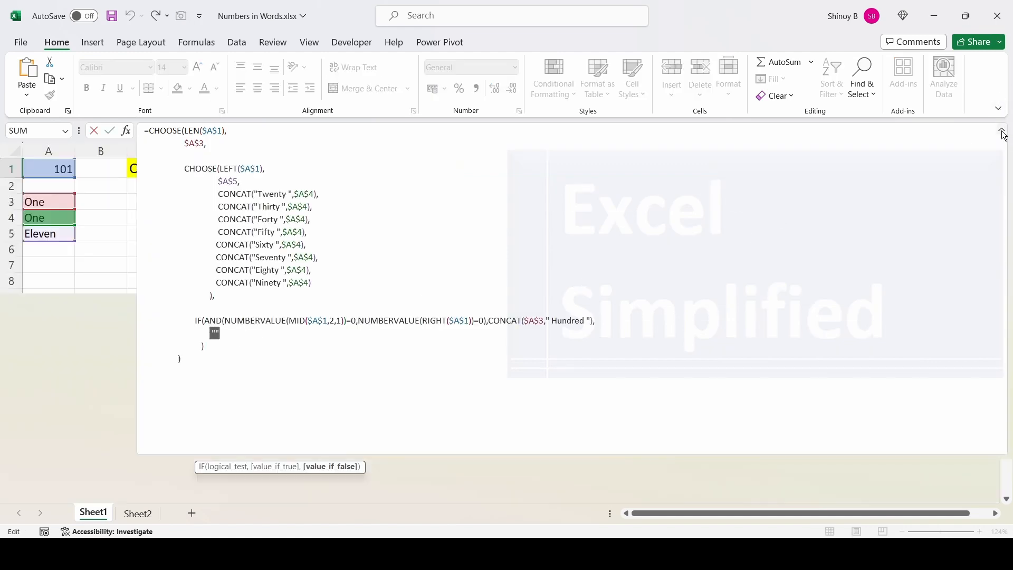
key(Escape)
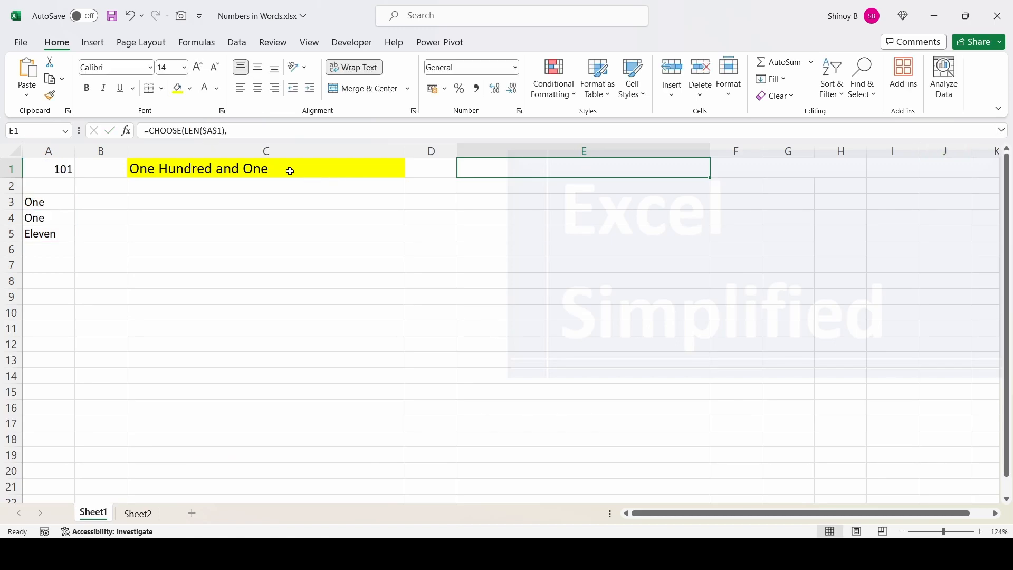
Step: Copy IF(NUMBERVALUE(MID($A$1,2,1))=0,CONCAT($A$3," Hundred and ",$A$4), from the hundreds branch of C1's formula
click(290, 171)
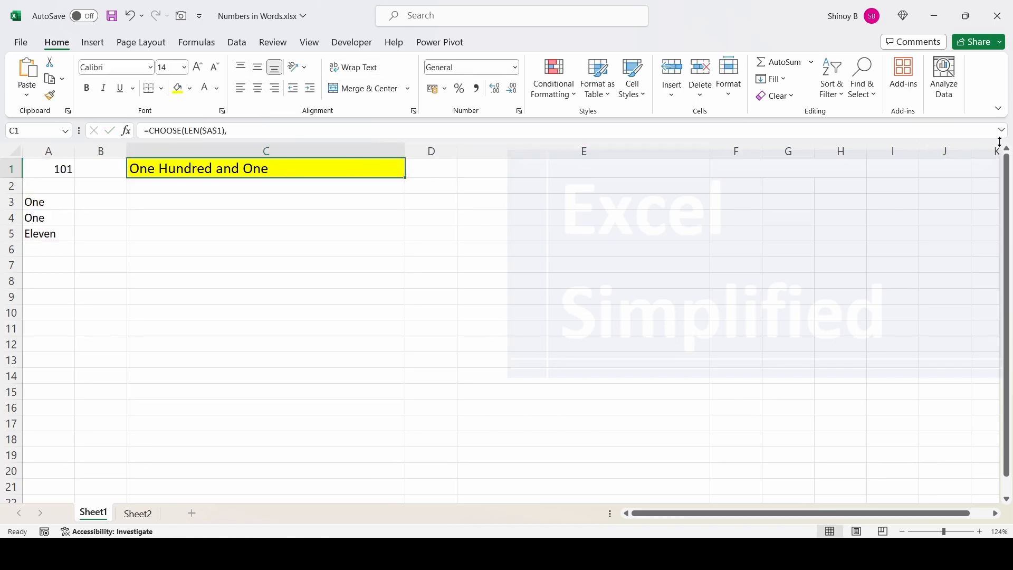
drag(999, 142, 999, 455)
scroll(228, 318, down, 1)
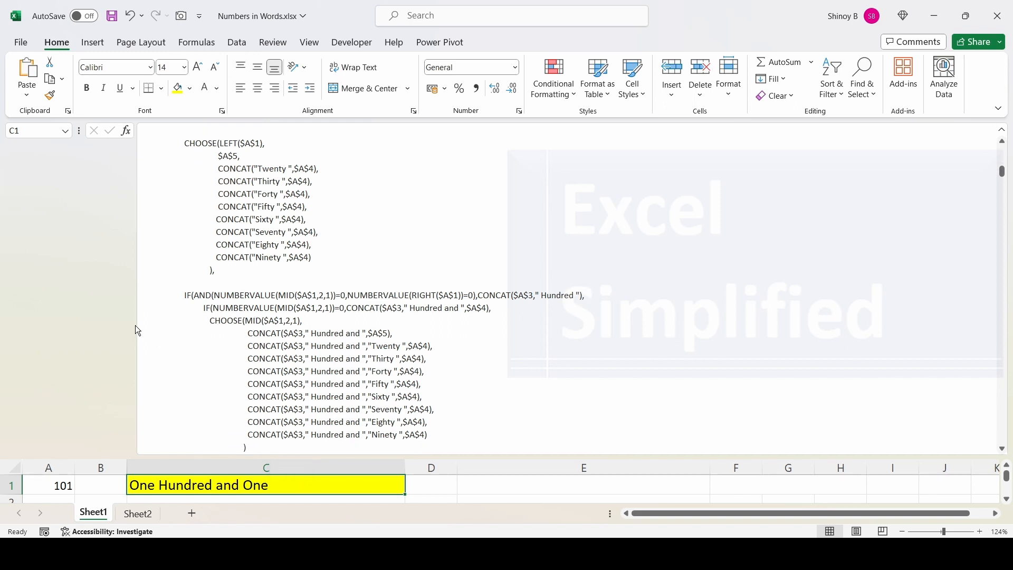
click(203, 308)
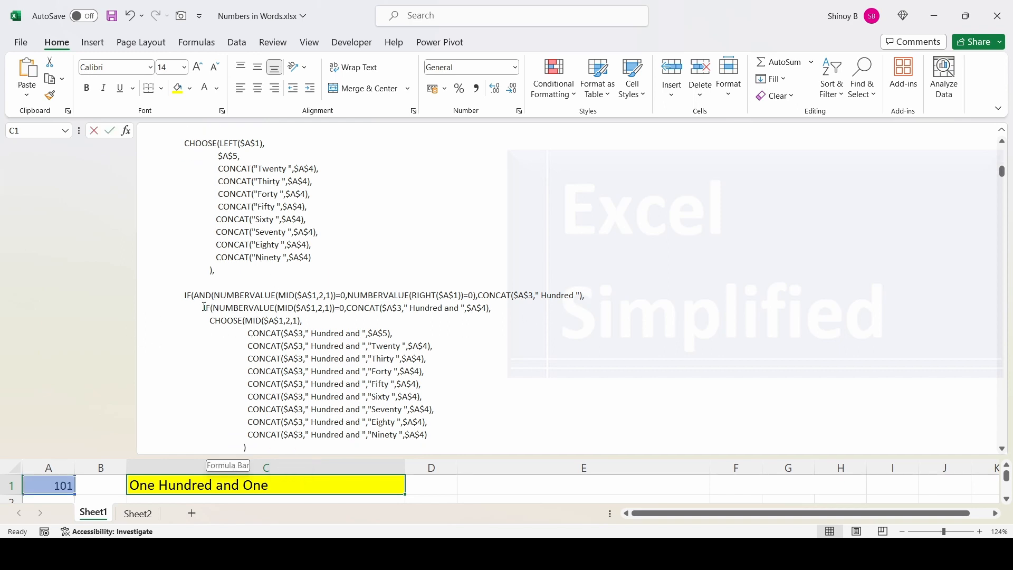
shift+click(486, 310)
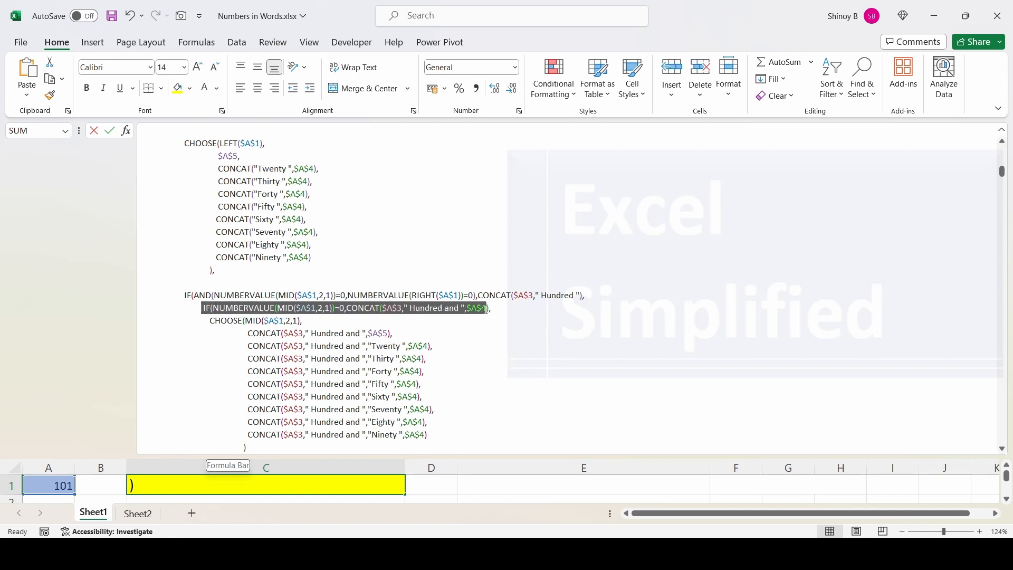
shift+click(489, 309)
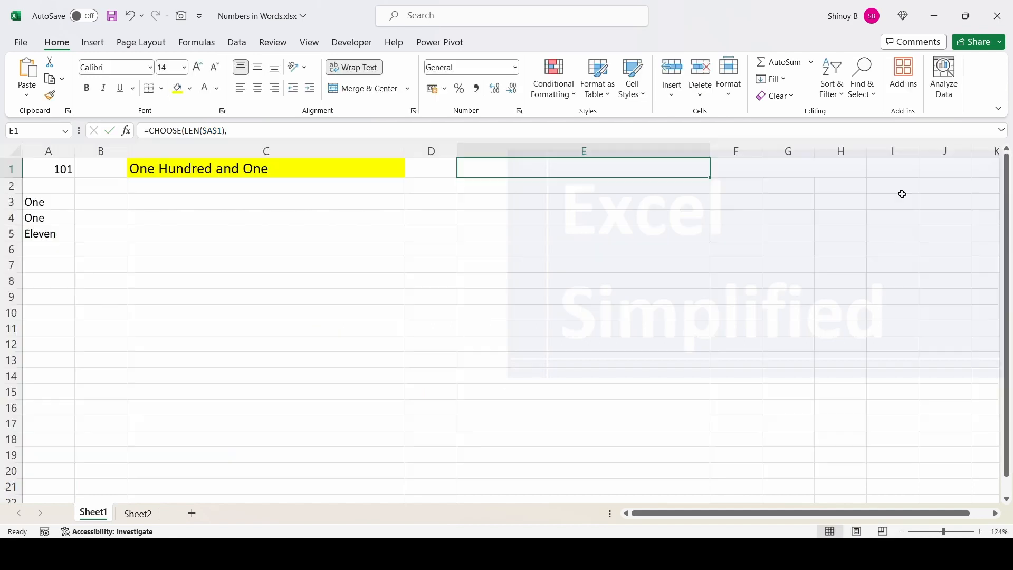
Step: Replace the "" argument in E1's hundreds IF with IF(NUMBERVALUE(MID($A$1,2,1))=0,CONCAT($A$3," Hundred and ",$A$4),
click(1001, 130)
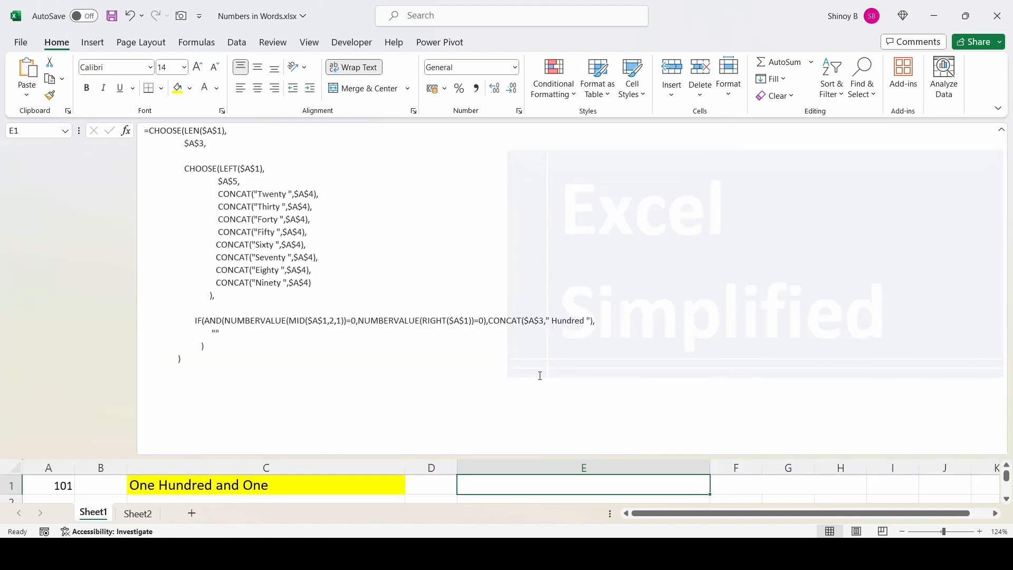
double_click(214, 333)
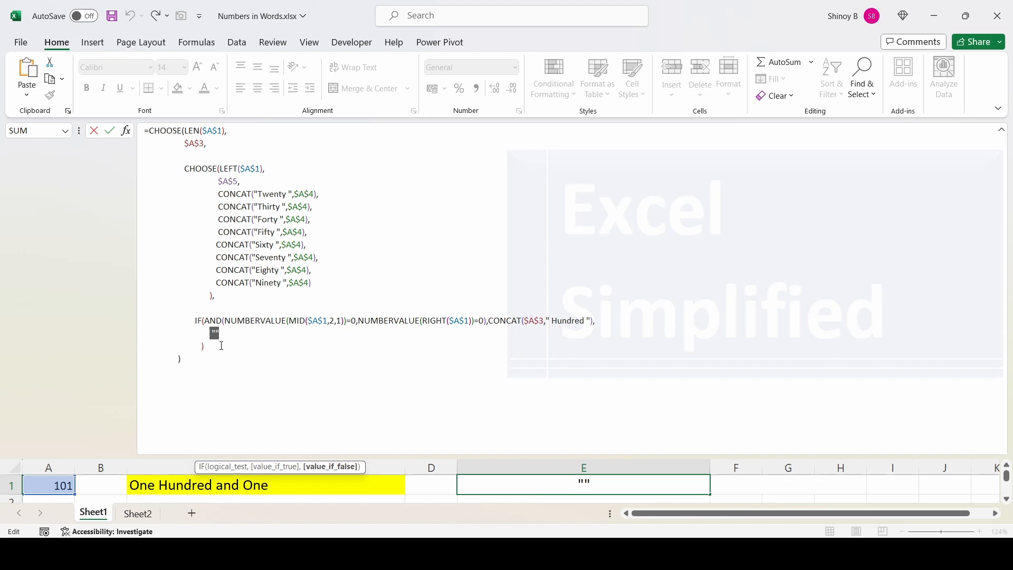
text(IF(NUMBERVALUE(MID($A$1,2,1))=0,CONCAT($A$3," Hundred and ",$A$4),)
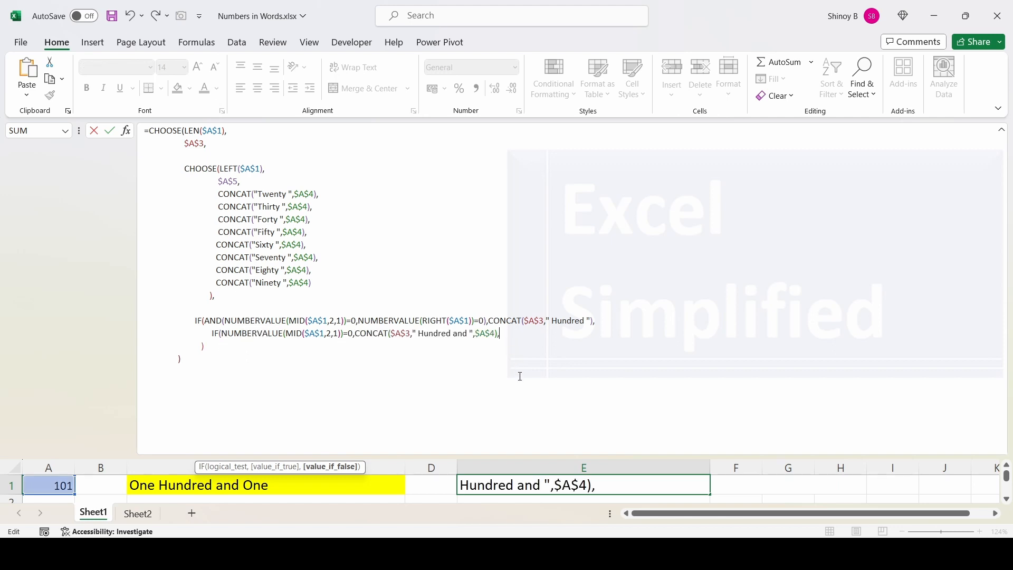
Step: Complete the nested IF in E1 with "" as the value if false and an aligned closing parenthesis on separate lines
key(alt+Return)
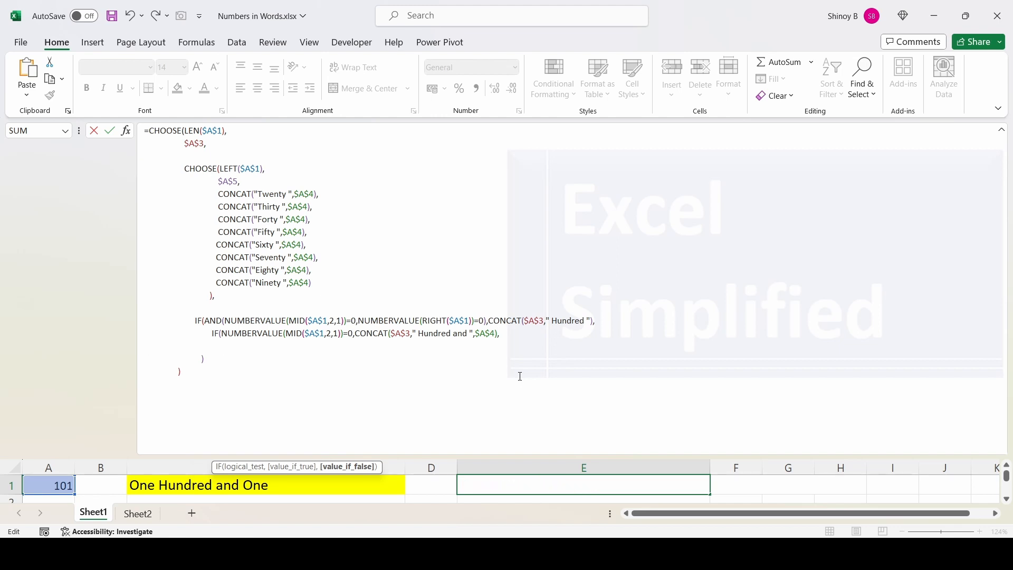
text(")
text(")
text( ))
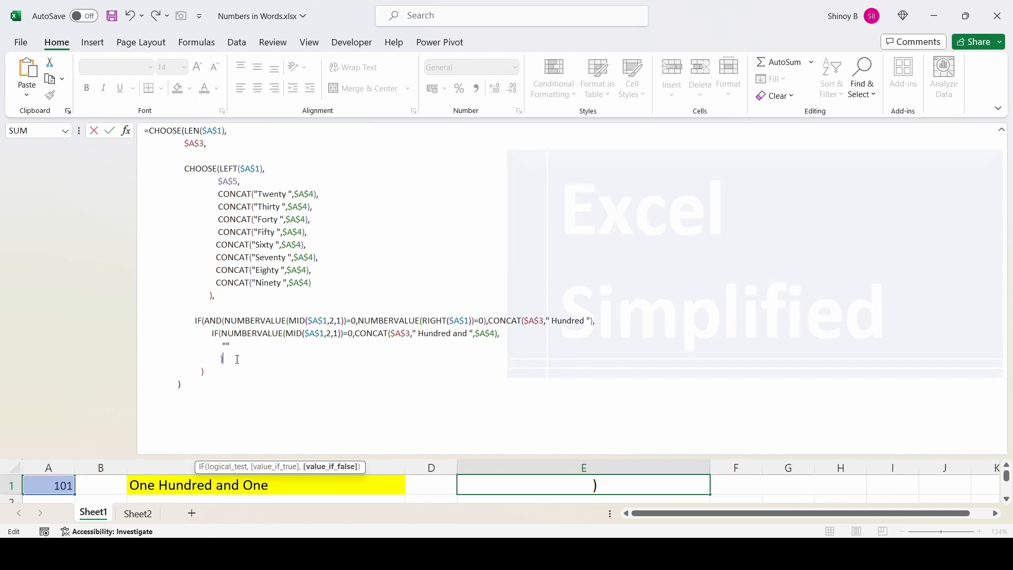
key(Left)
key(BackSpace)
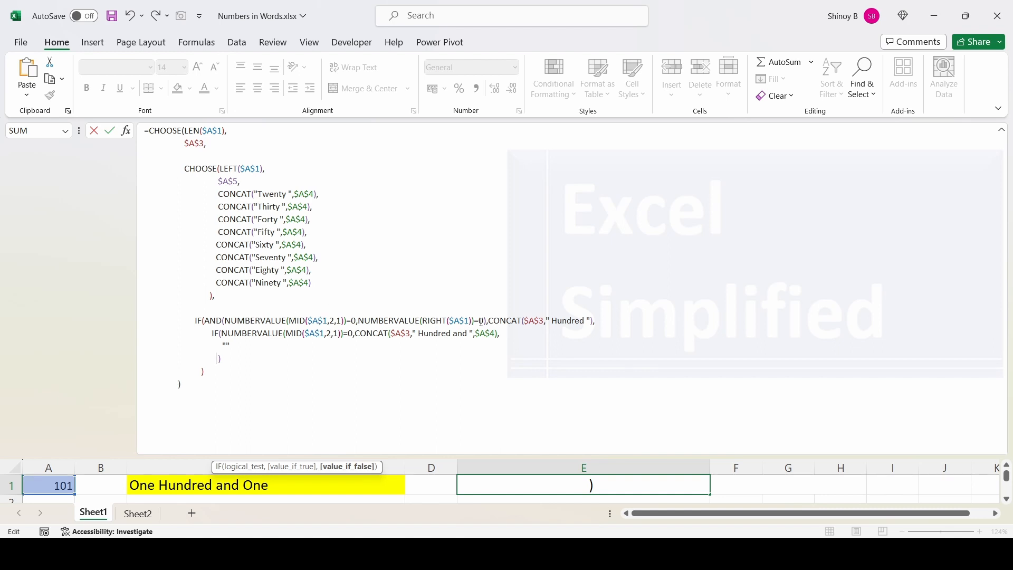
Step: Review the nested IF's zero test and CONCAT arguments in E1, commit the formula and check the words for 101
drag(552, 324, 572, 324)
click(253, 333)
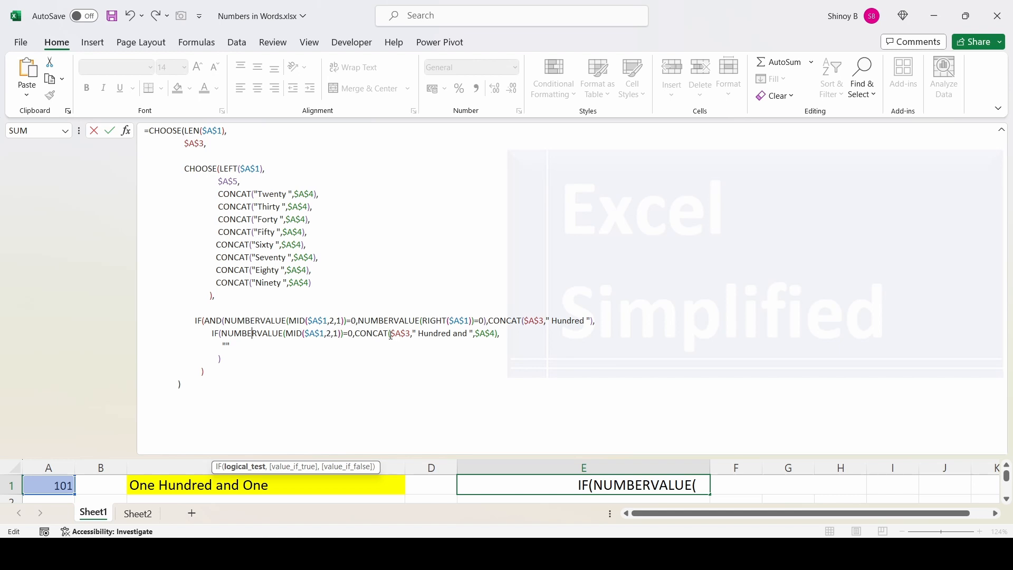
drag(391, 335, 466, 333)
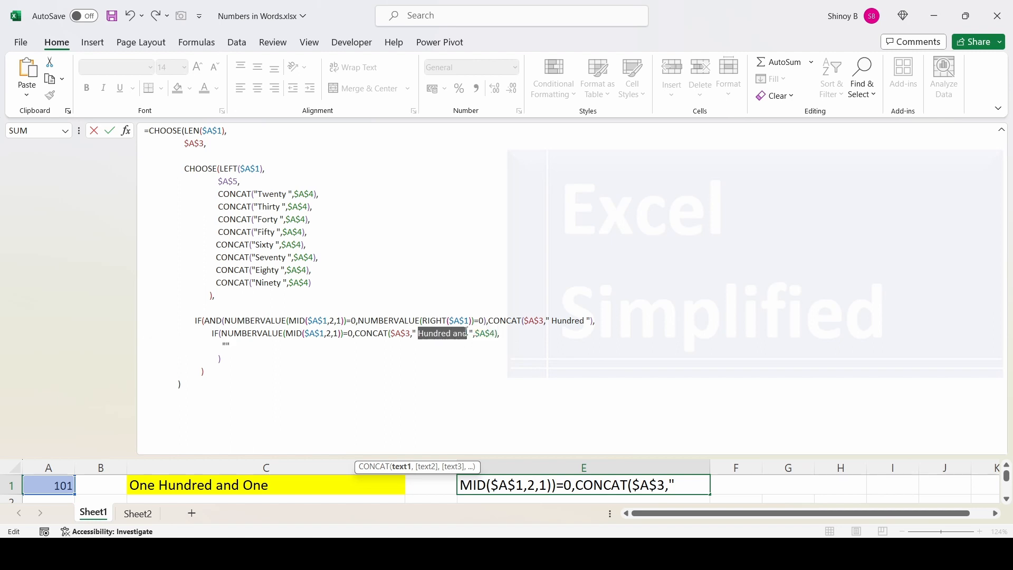
click(482, 333)
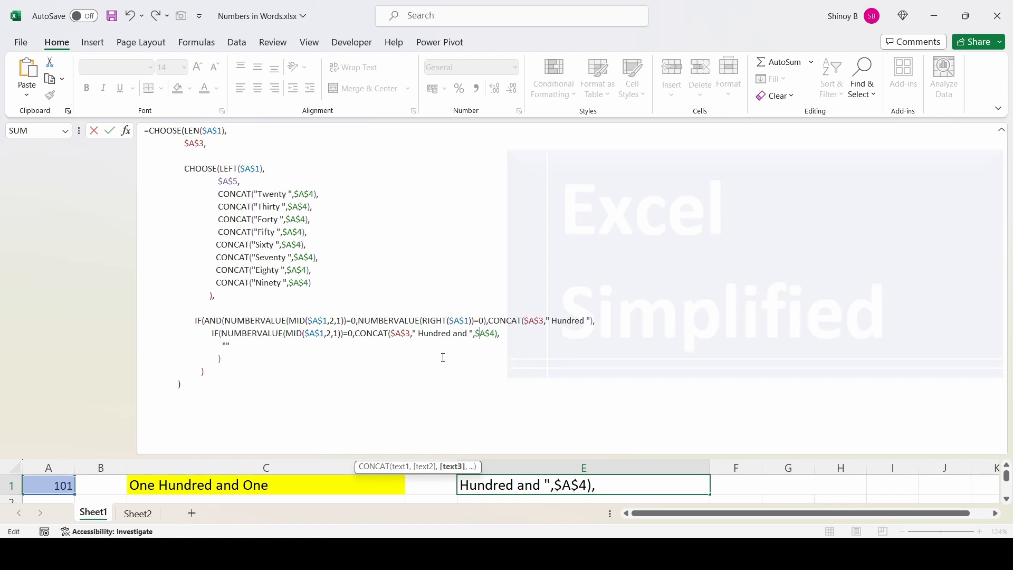
key(Return)
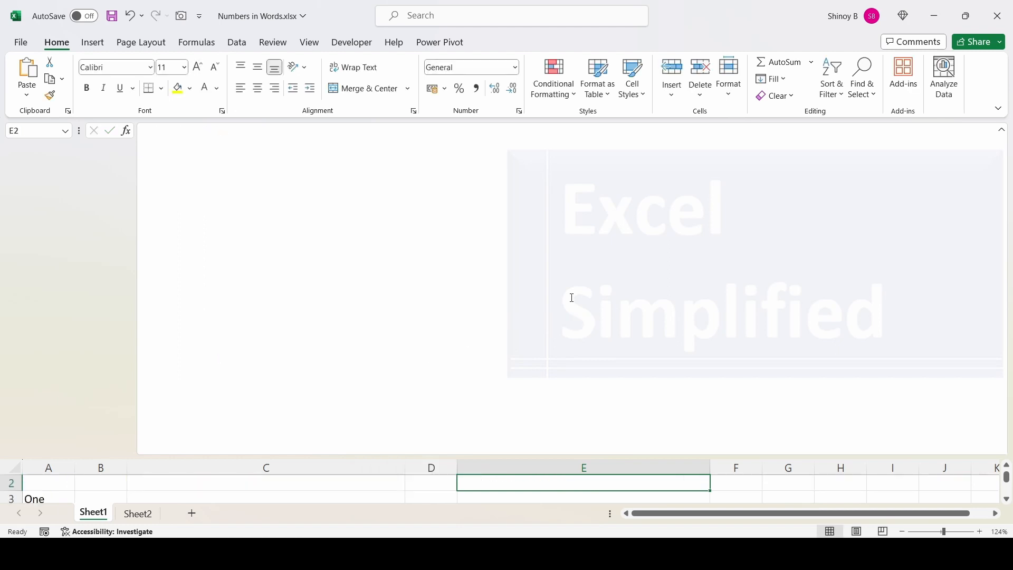
click(1002, 132)
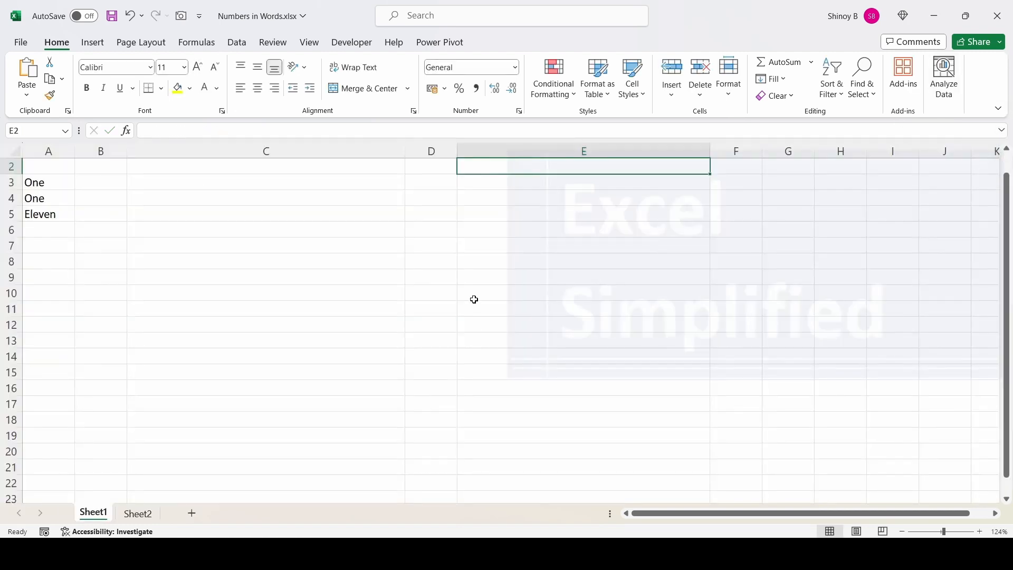
scroll(443, 256, up, 1)
click(554, 170)
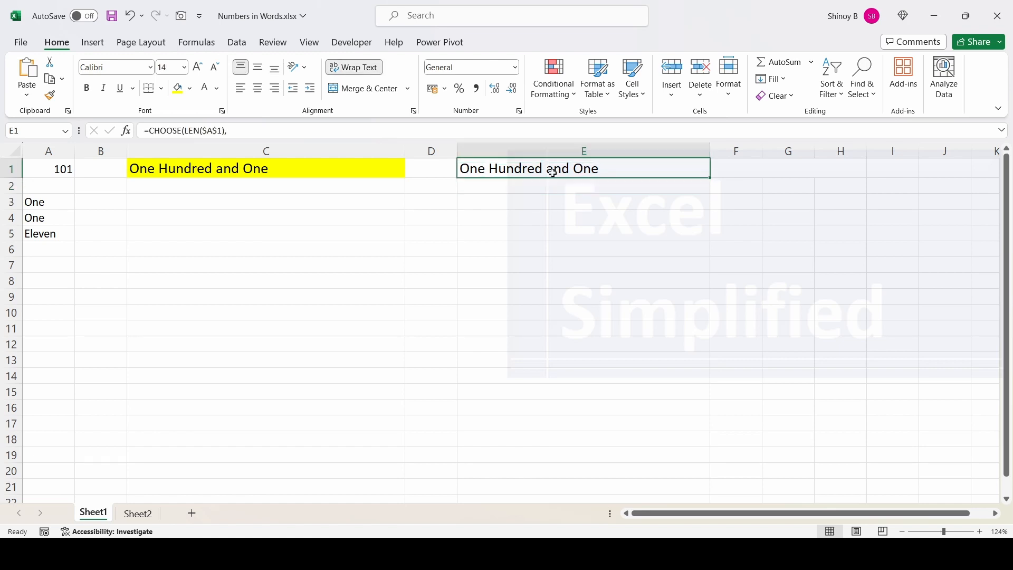
Step: Set A1 to 208 and check the words returned in E1
click(44, 170)
text(208)
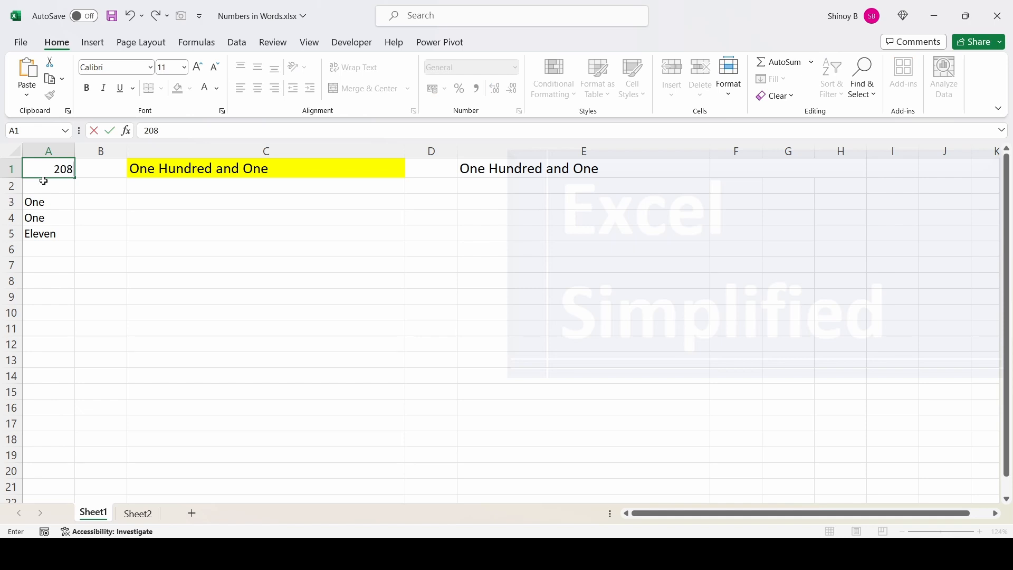
key(Return)
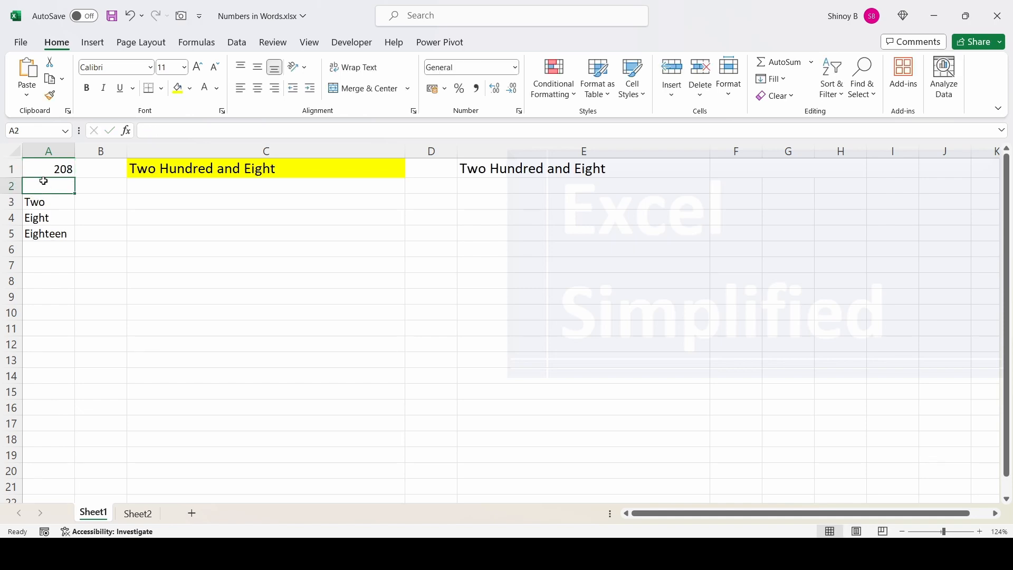
click(506, 168)
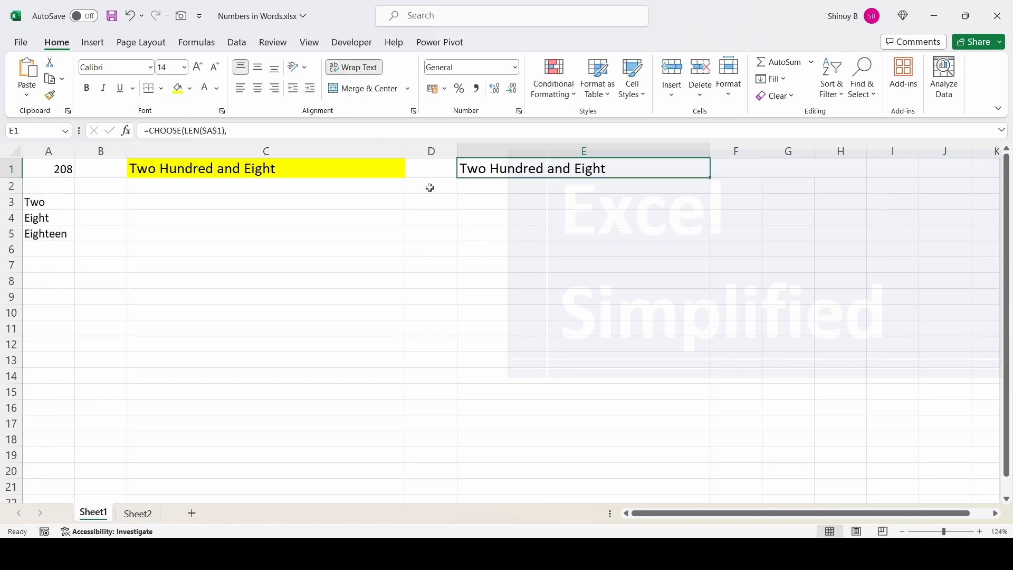
Step: Set A1 to 909 and compare the words returned in E1 and C1
click(68, 168)
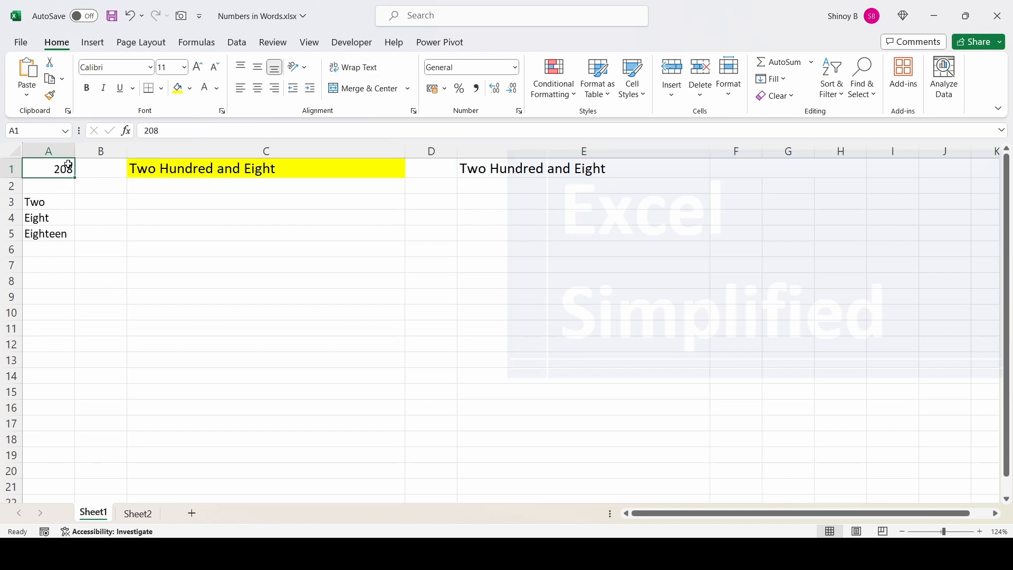
text(909)
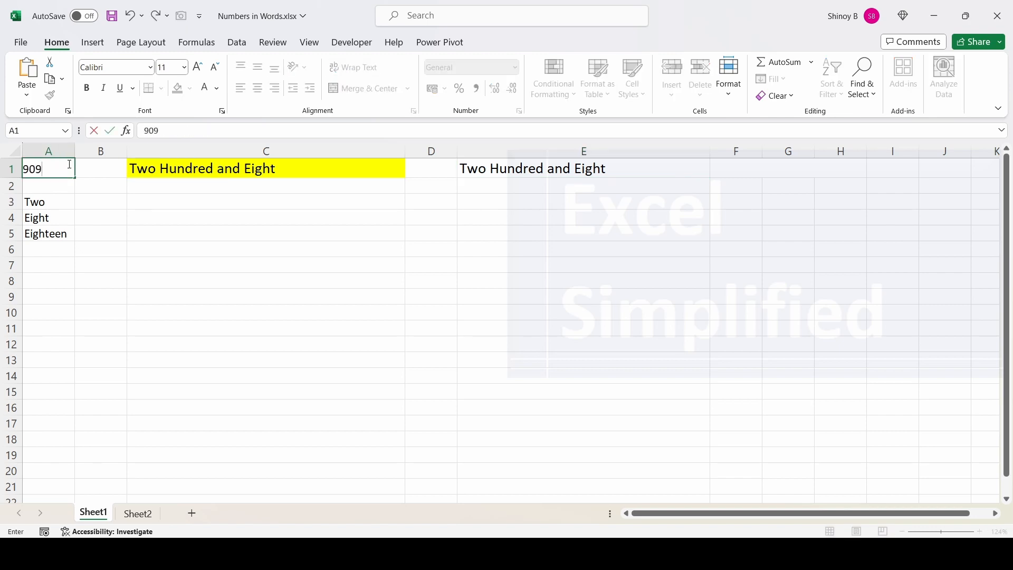
key(Return)
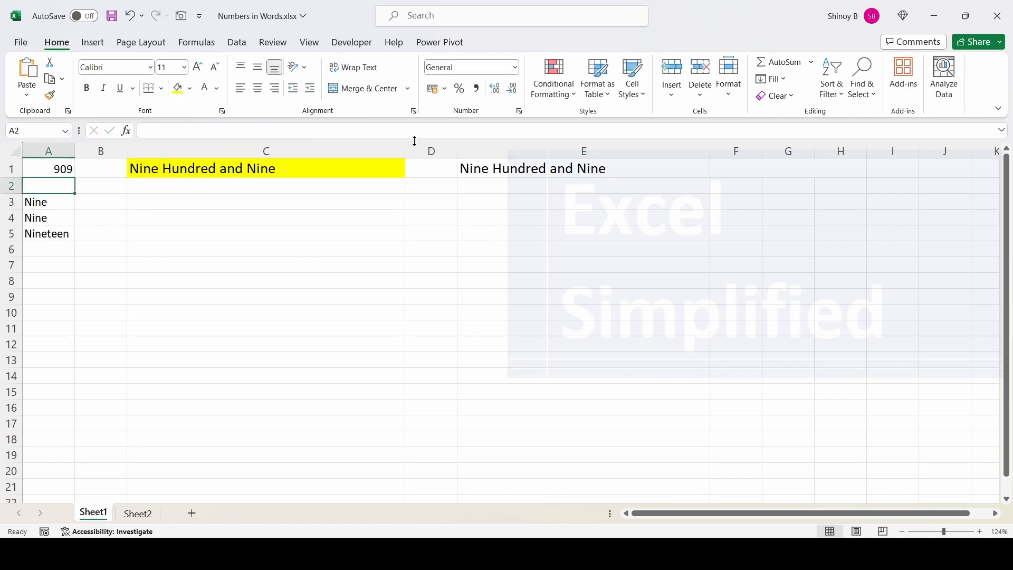
click(490, 168)
click(59, 168)
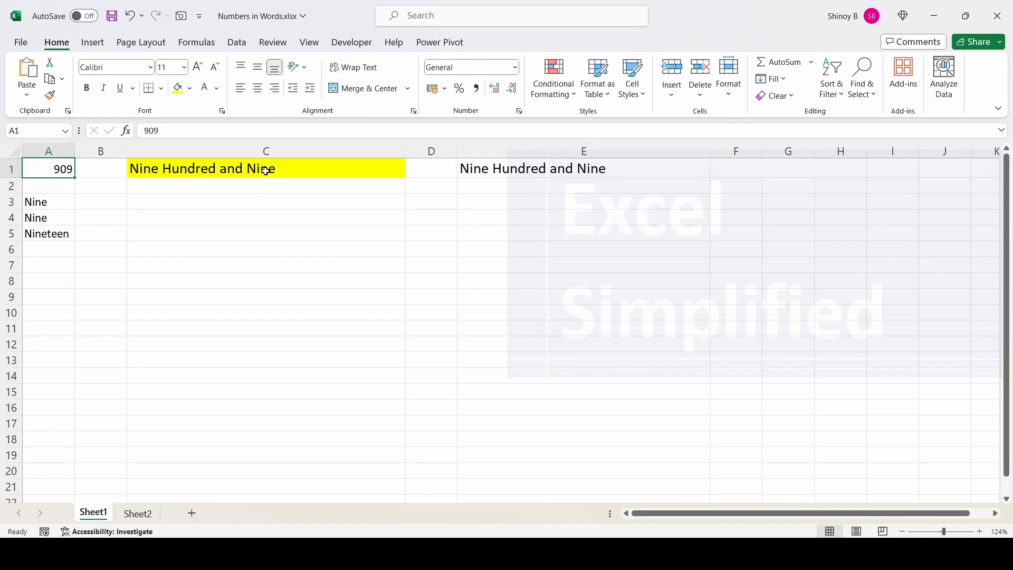
click(265, 171)
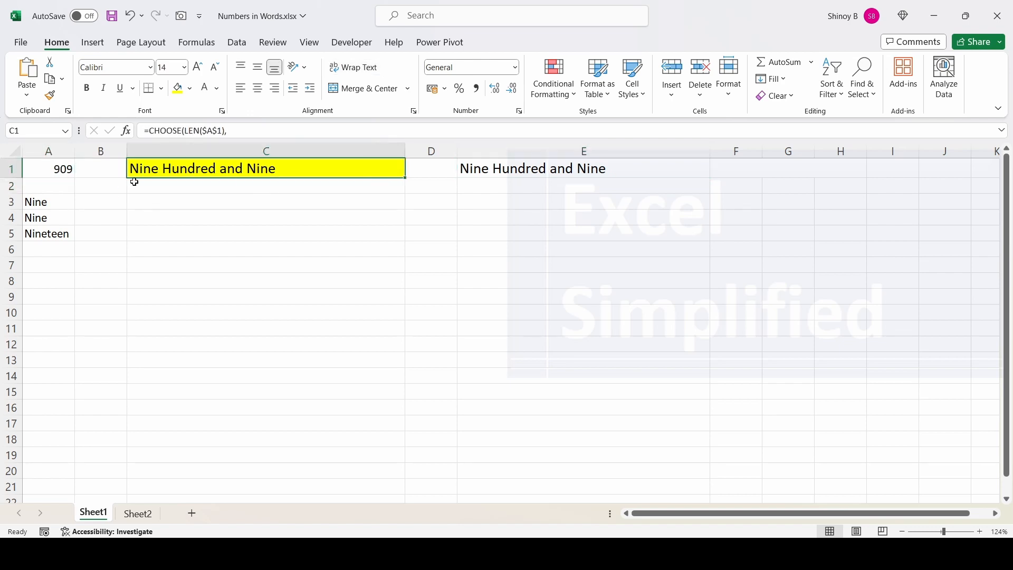
Step: Set A1 to 910 and check the result returned in E1
click(57, 170)
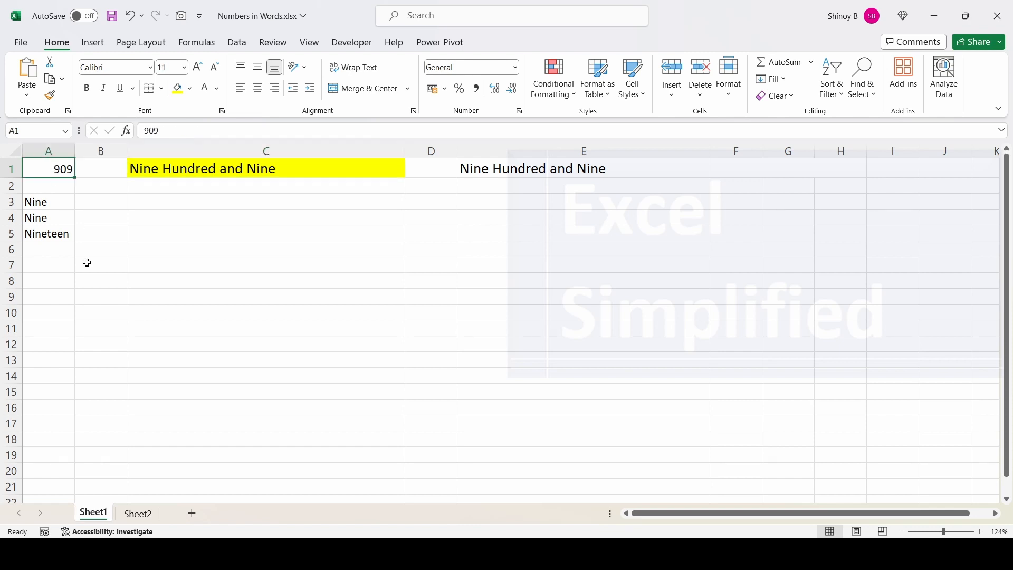
text(910)
key(Return)
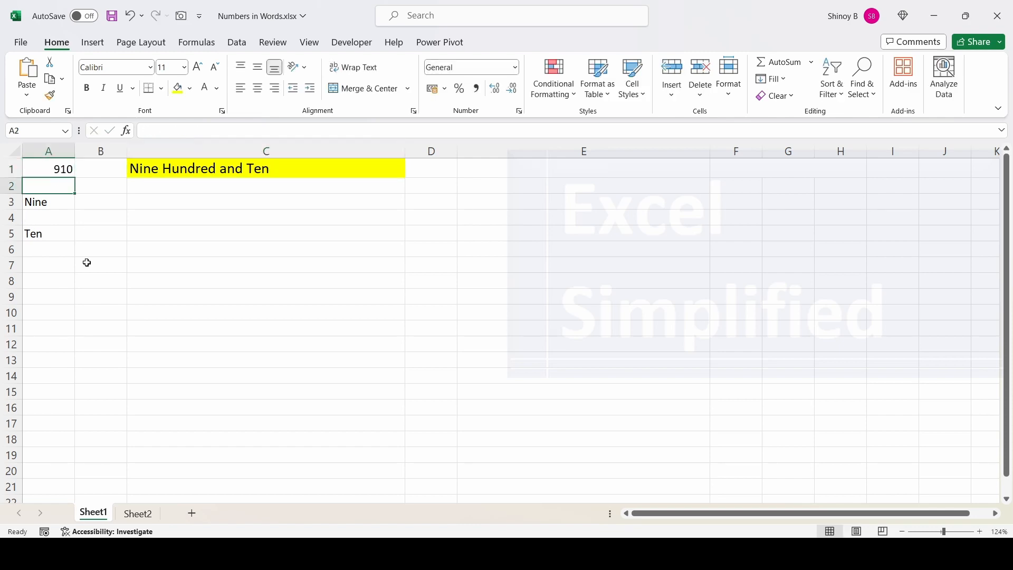
click(535, 168)
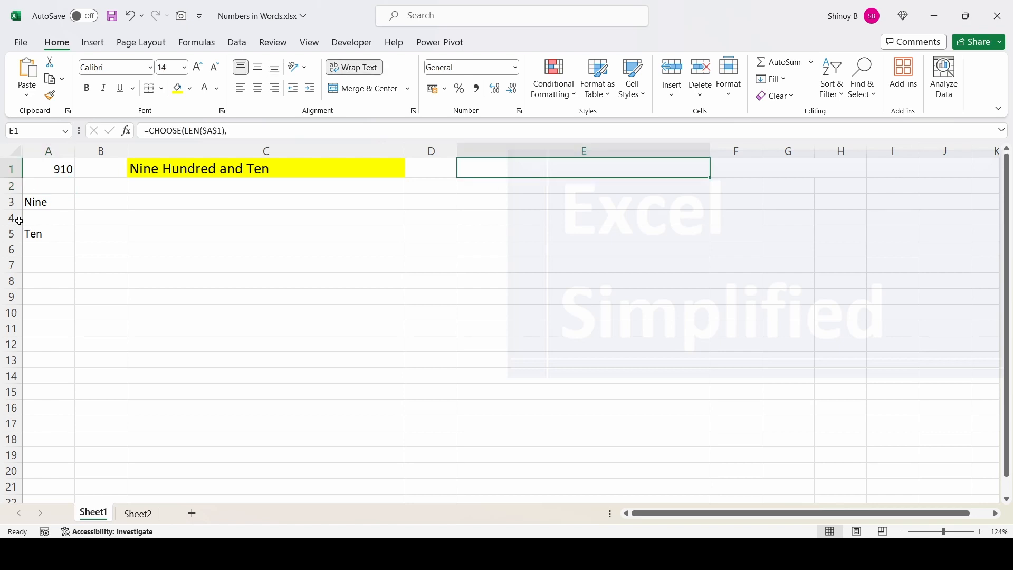
Step: Set A1 to 923 and compare the words returned in C1 and E1
click(66, 168)
text(923)
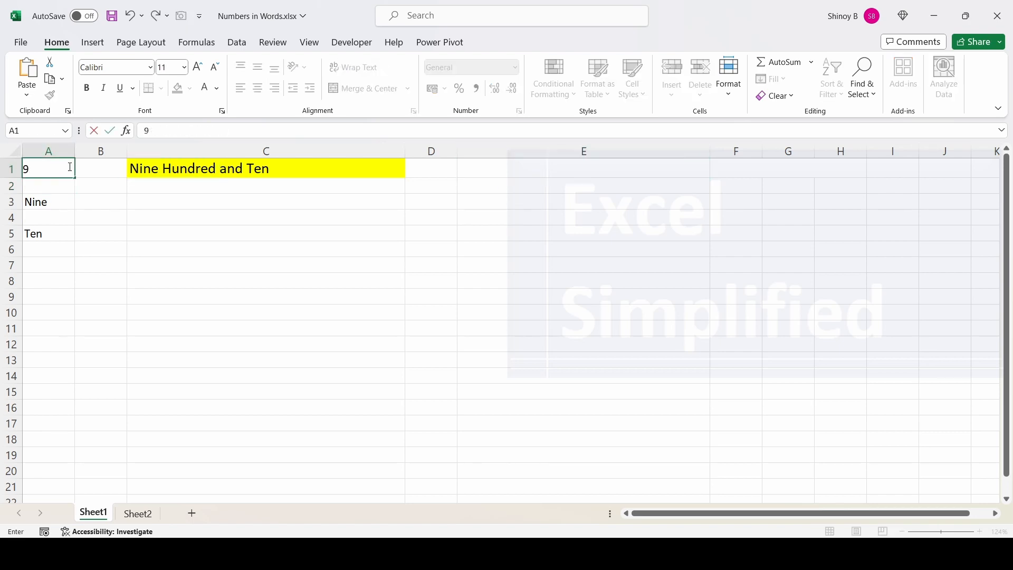
key(Return)
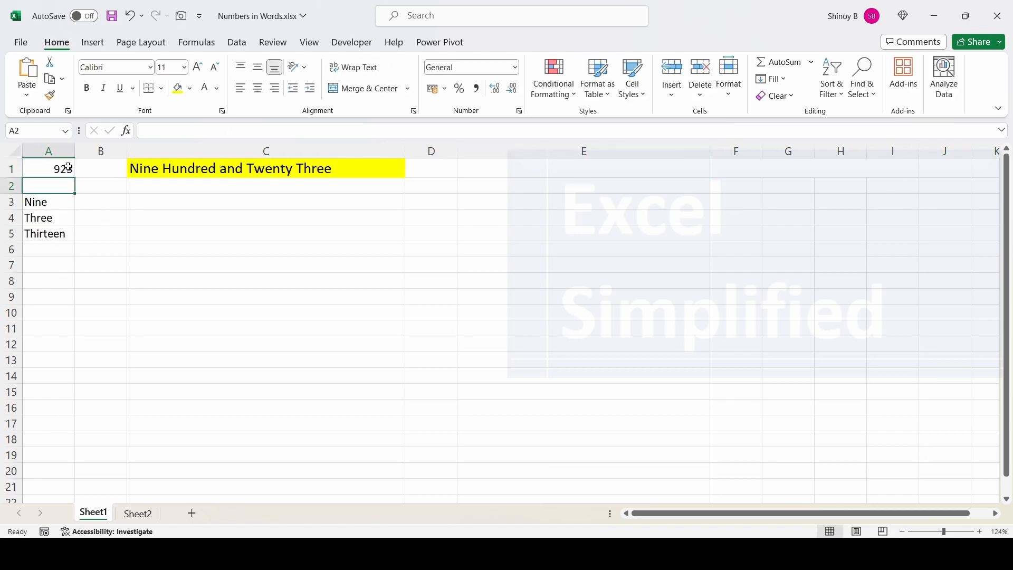
click(69, 167)
Step: Copy the complete CHOOSE(MID($A$1,2,1),…) block with its nine CONCAT values from C1's formula, leaving C1 unedited
click(250, 168)
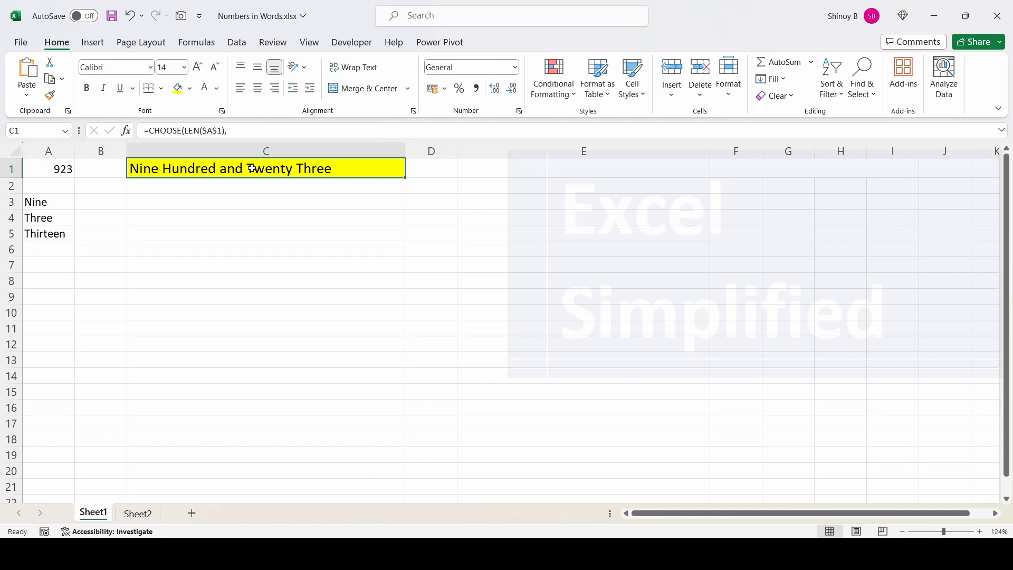
click(1002, 130)
scroll(302, 334, down, 1)
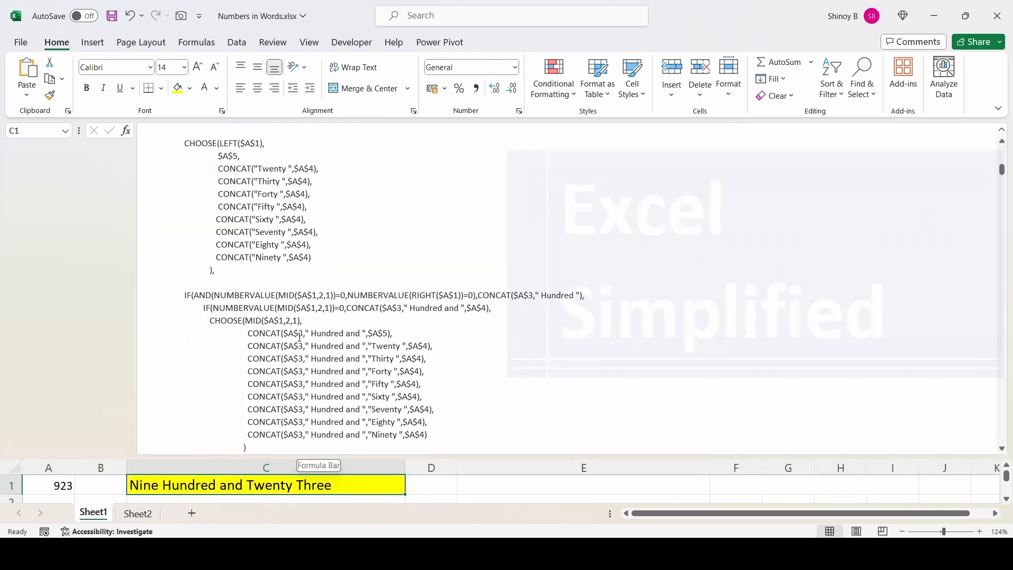
scroll(252, 315, down, 2)
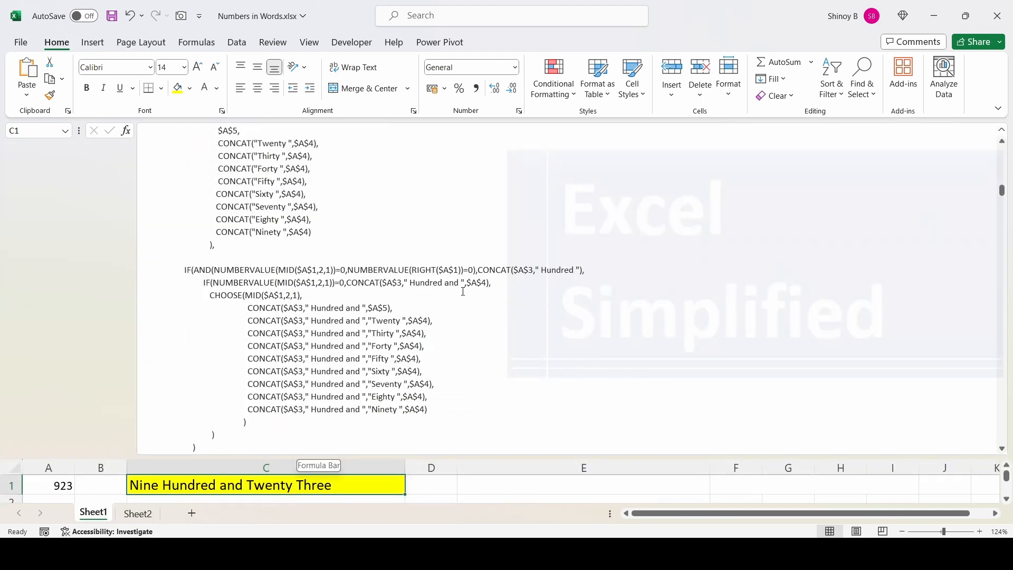
click(210, 295)
drag(210, 295, 252, 421)
key(ctrl+c)
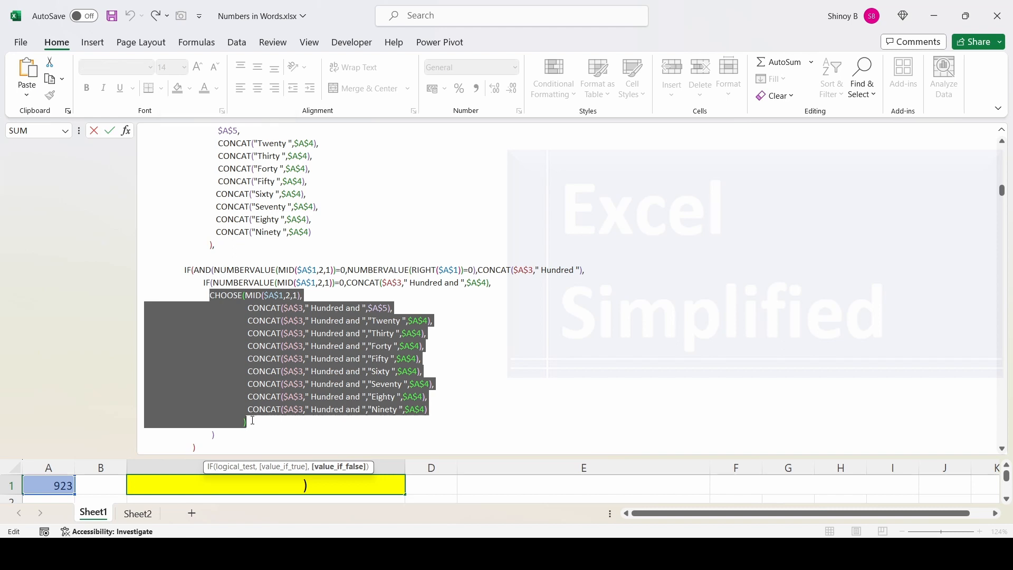
key(Escape)
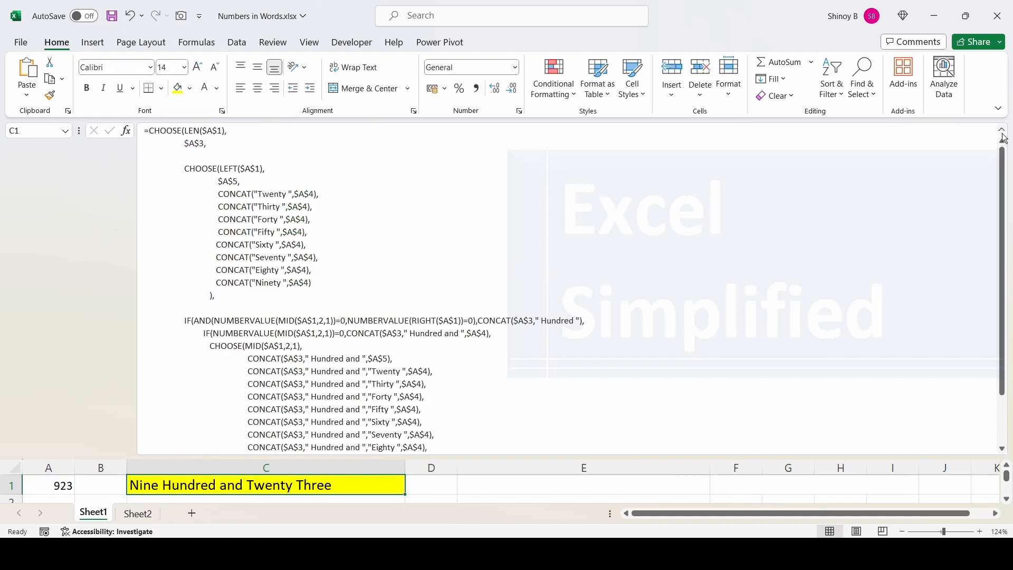
click(1002, 130)
Step: Replace the empty-string placeholder in the inner IF of E1's formula with the copied CHOOSE block
click(510, 163)
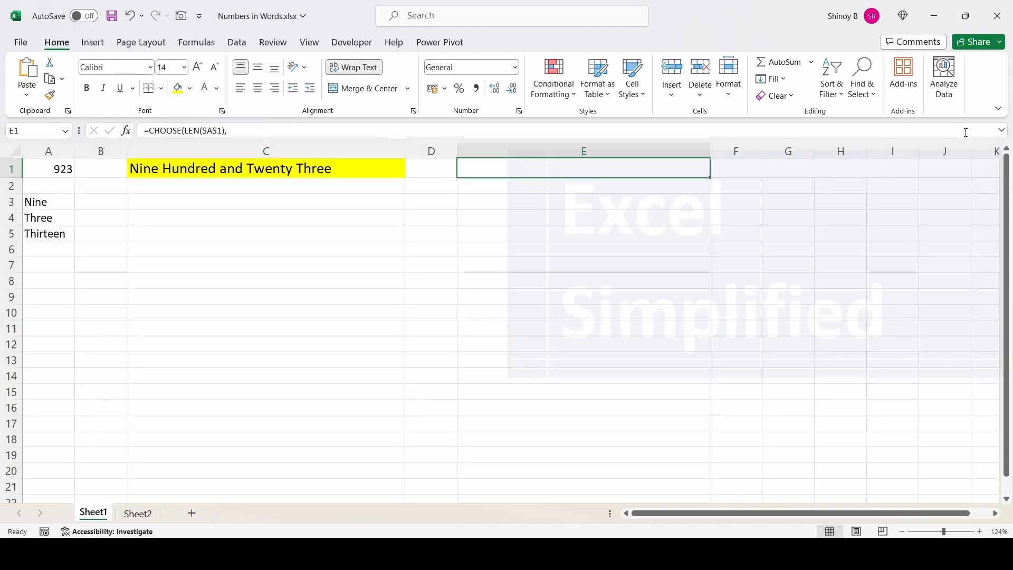
click(1002, 131)
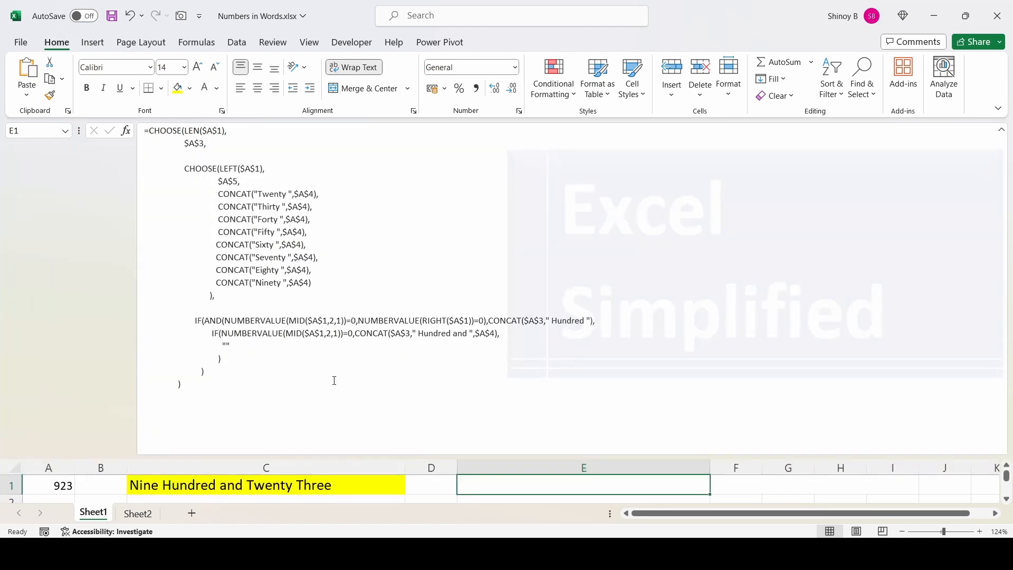
double_click(222, 343)
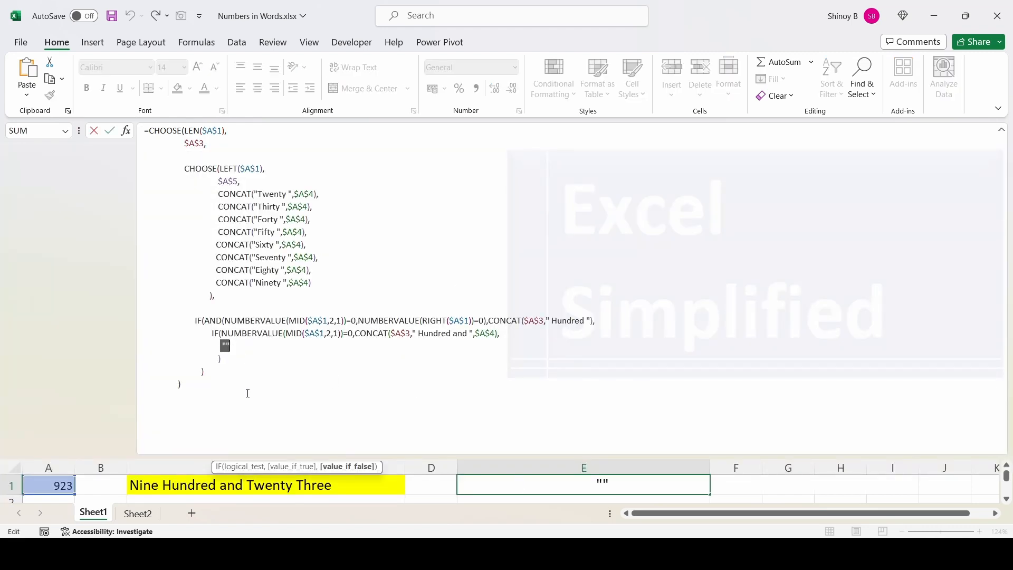
key(ctrl+v)
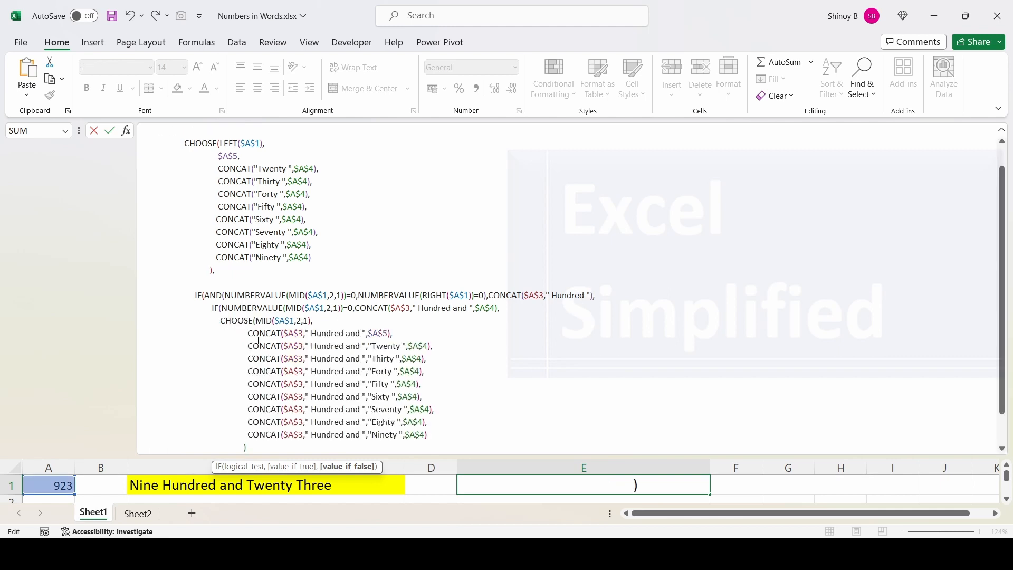
scroll(257, 342, down, 1)
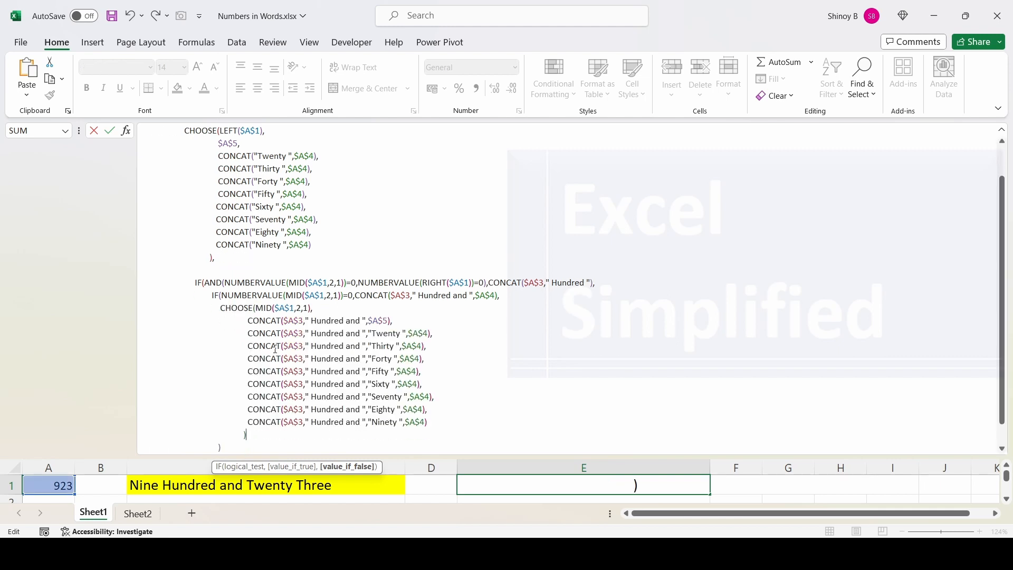
scroll(280, 351, down, 2)
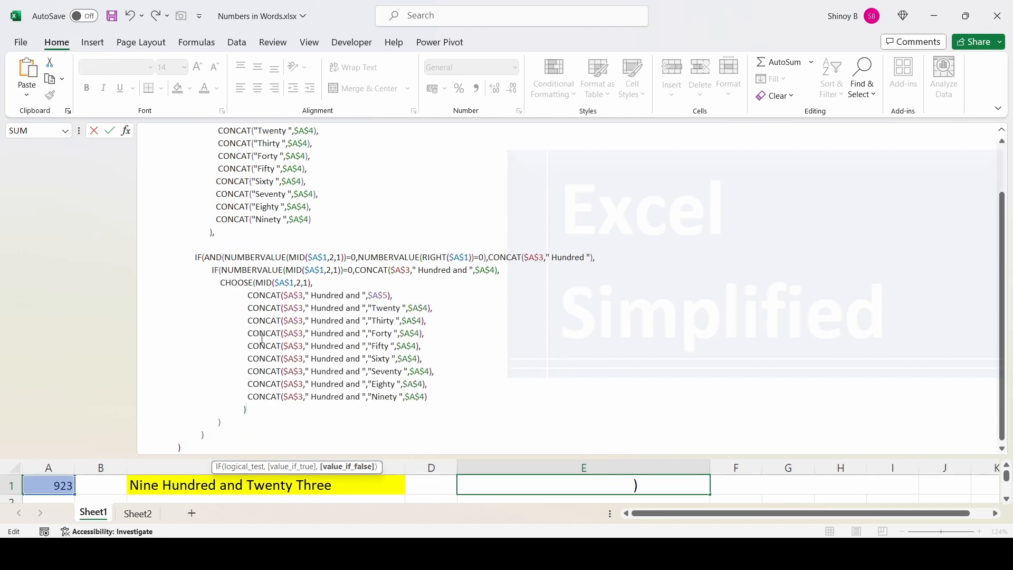
Step: Review the MID tests and the first CONCAT options of the new CHOOSE block, then commit E1's formula and check its words
click(290, 259)
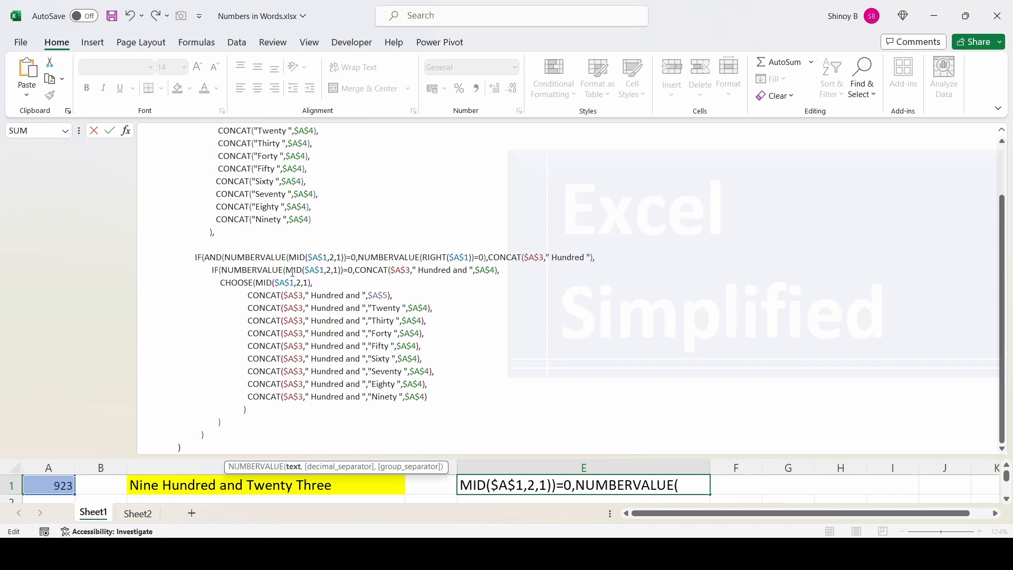
click(293, 272)
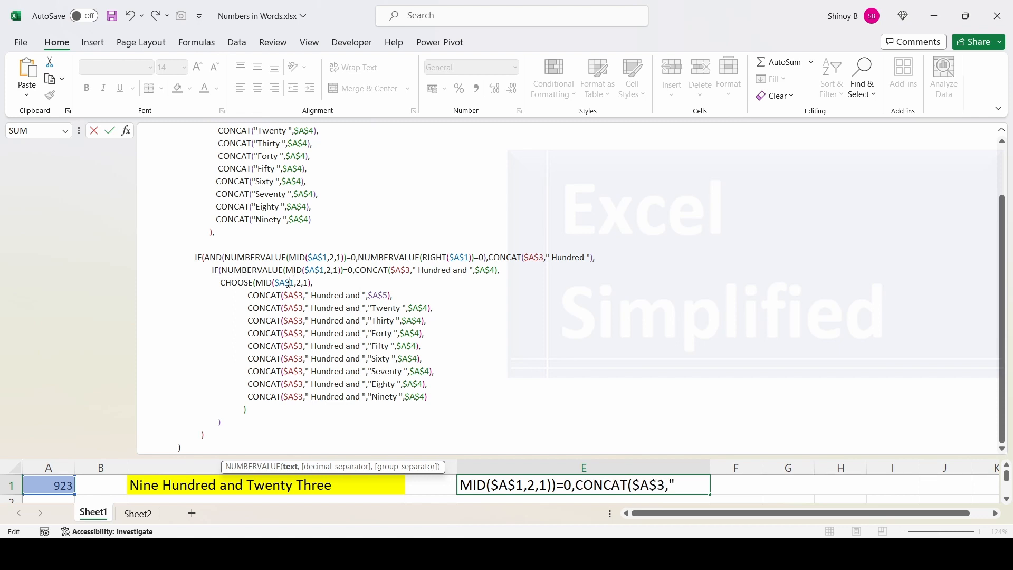
click(289, 284)
drag(247, 296, 385, 294)
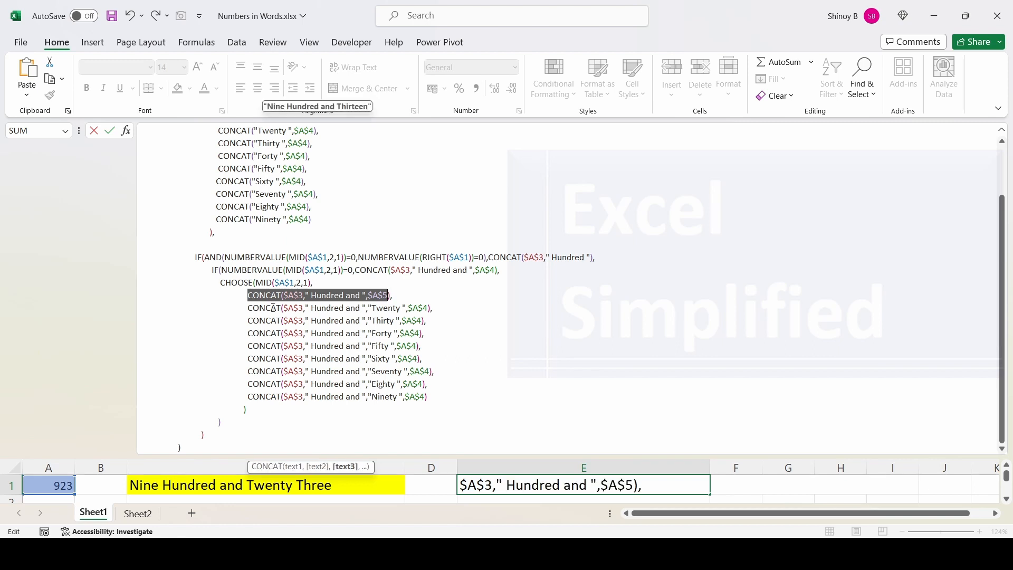
drag(248, 308, 402, 309)
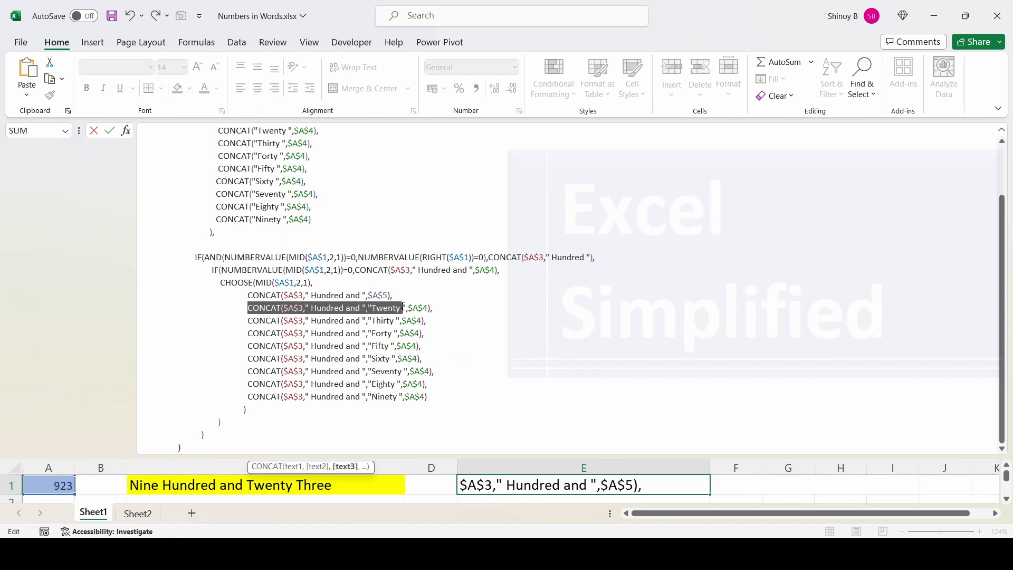
click(259, 296)
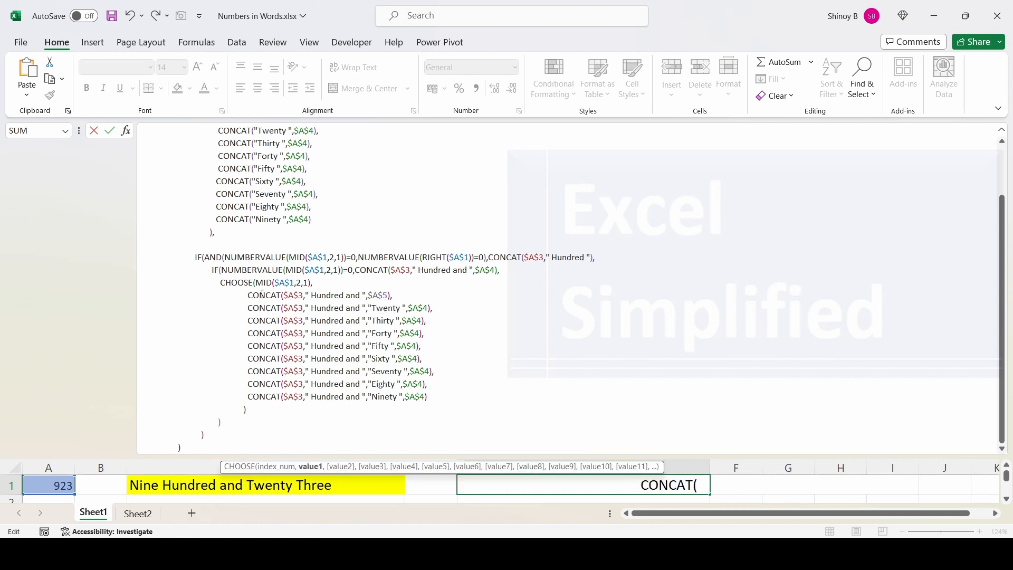
click(297, 295)
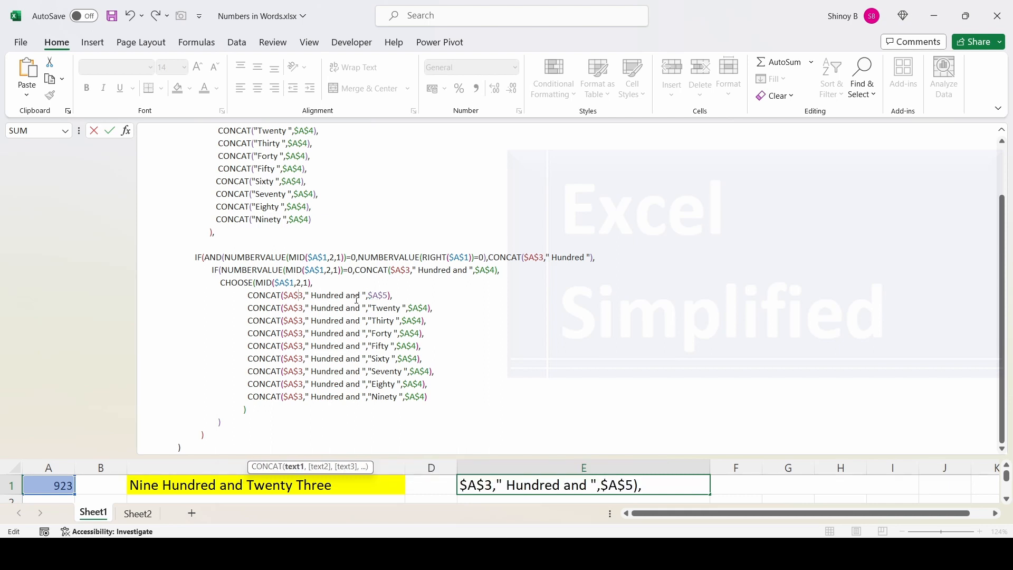
key(Return)
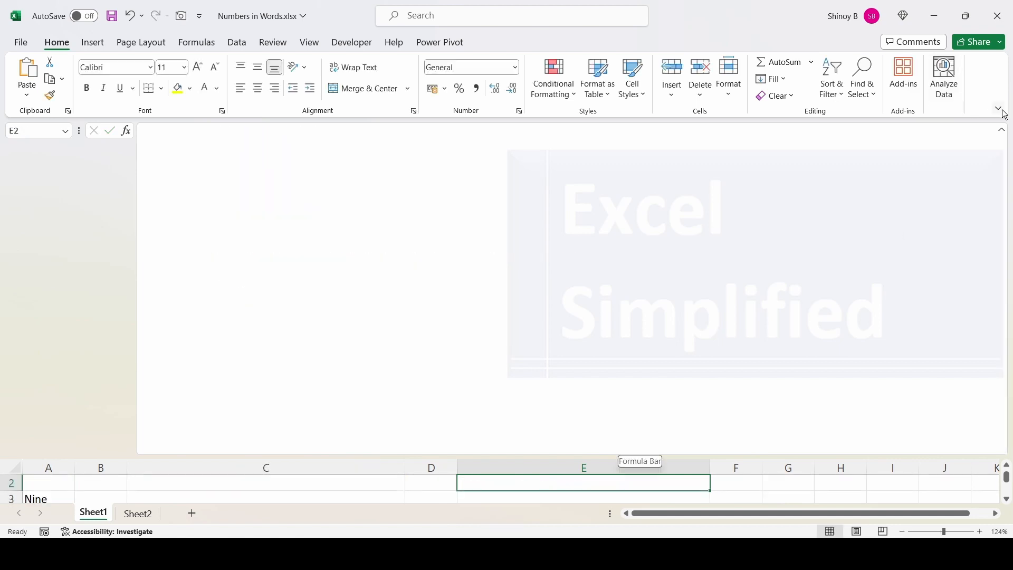
click(1002, 131)
scroll(417, 223, up, 1)
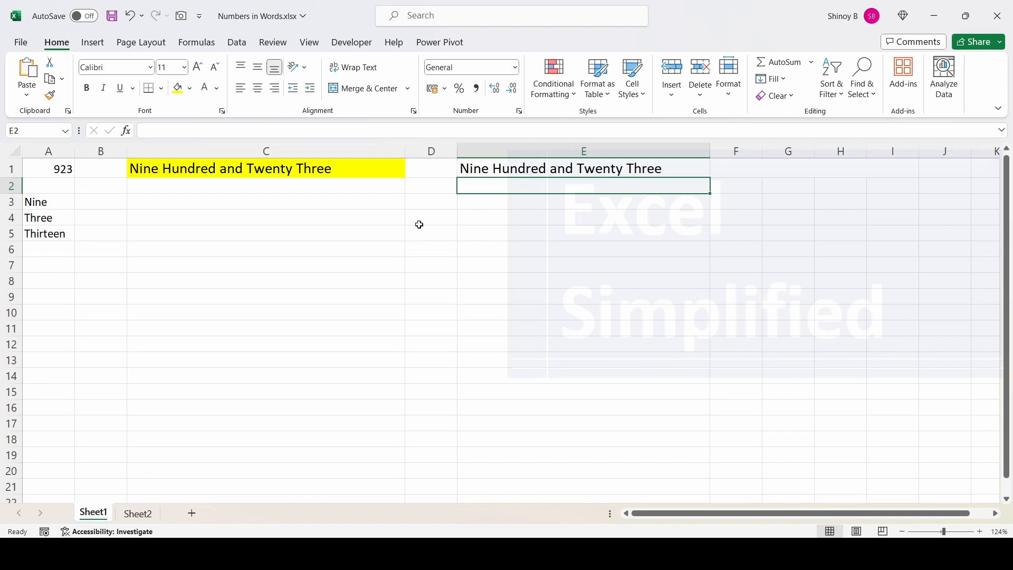
Step: Set A1 to 114 and check the words returned in E1
click(56, 168)
text(11)
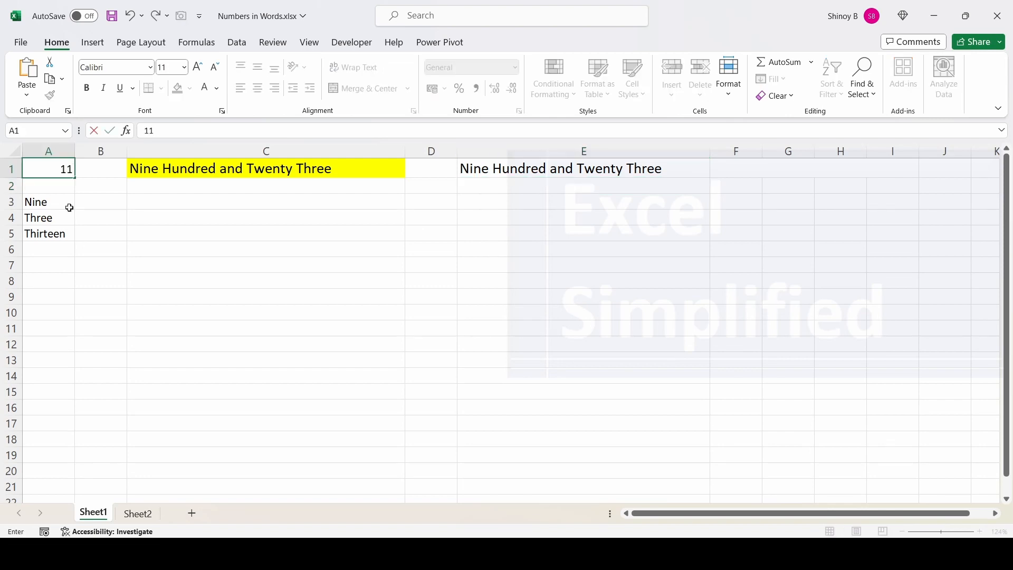
text(4)
key(Return)
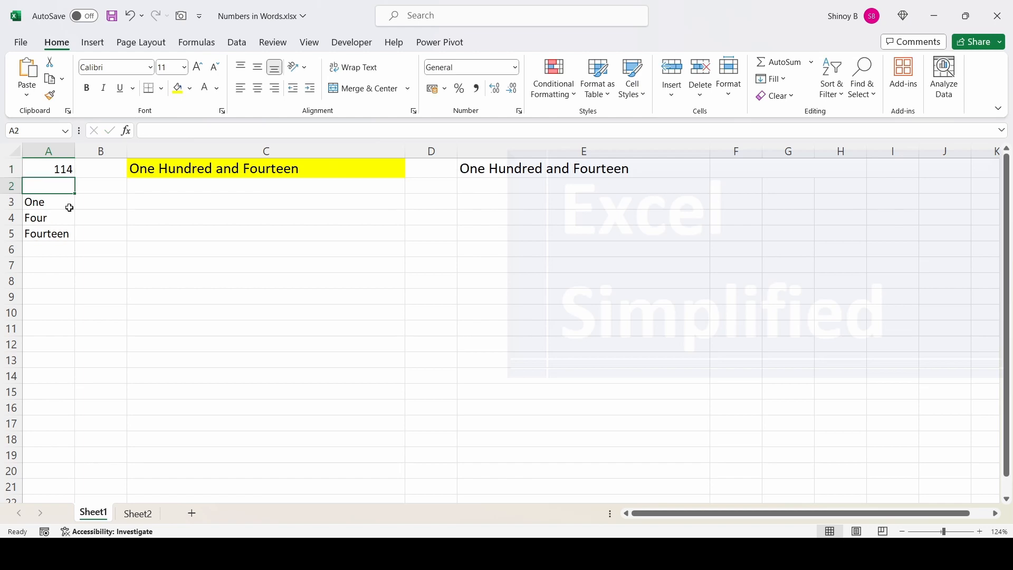
click(581, 169)
Step: Set A1 to 919 and compare the words returned in E1 and C1
click(59, 170)
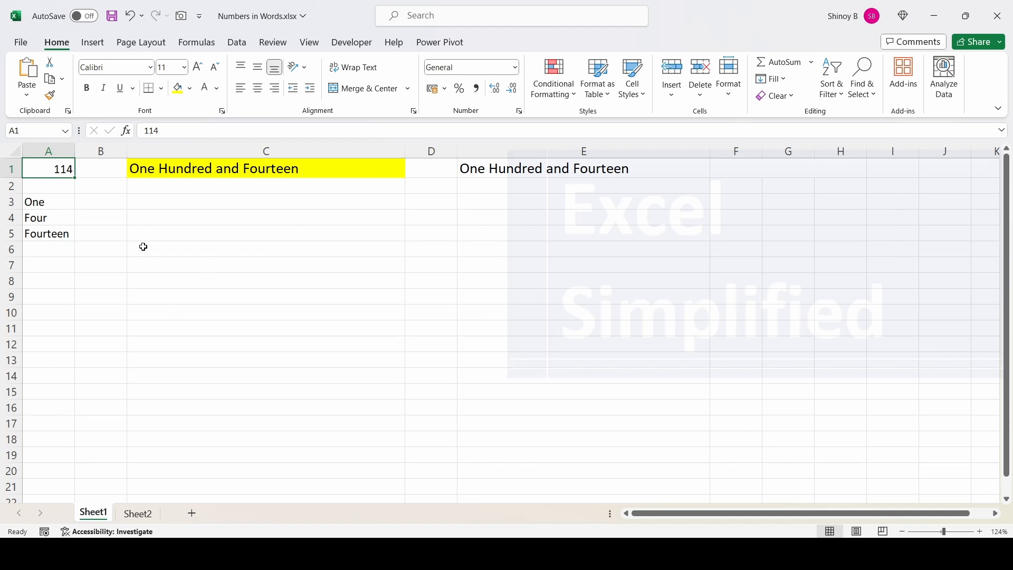
text(919)
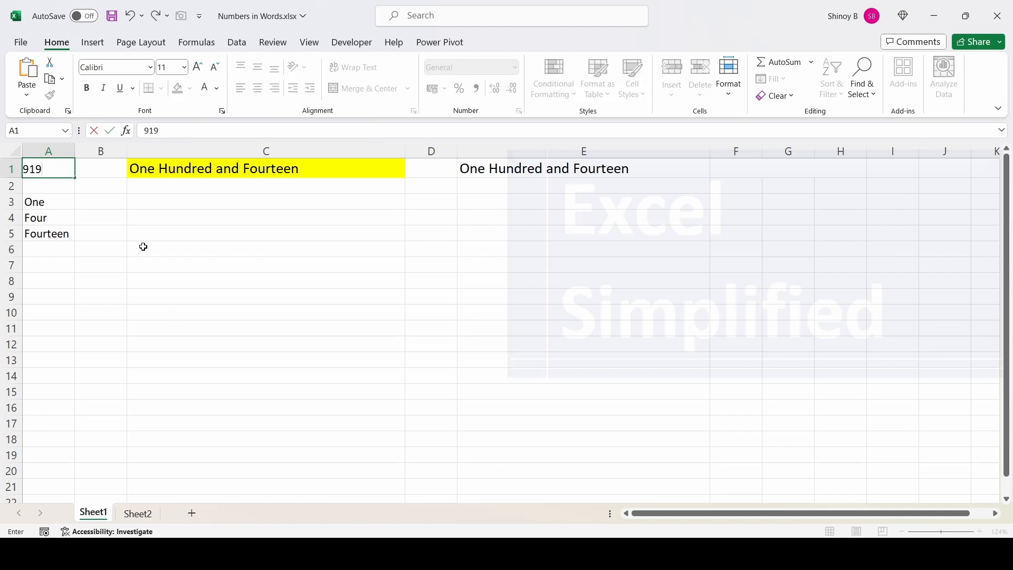
key(Return)
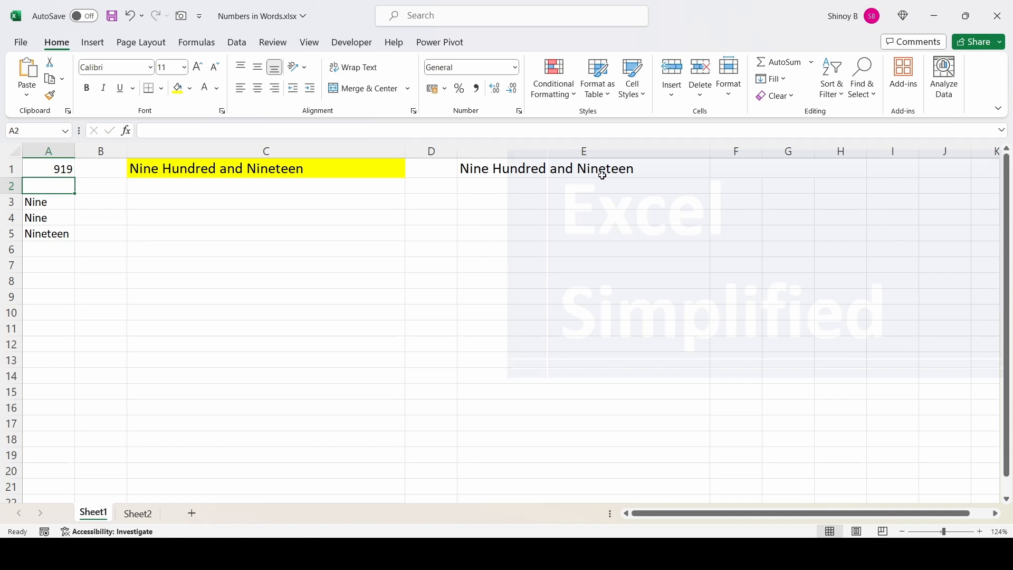
Step: Examine the Twenty, Thirty and Forty CONCAT options in the three-digit CHOOSE block of E1's formula, and leave it unchanged
click(652, 173)
click(998, 123)
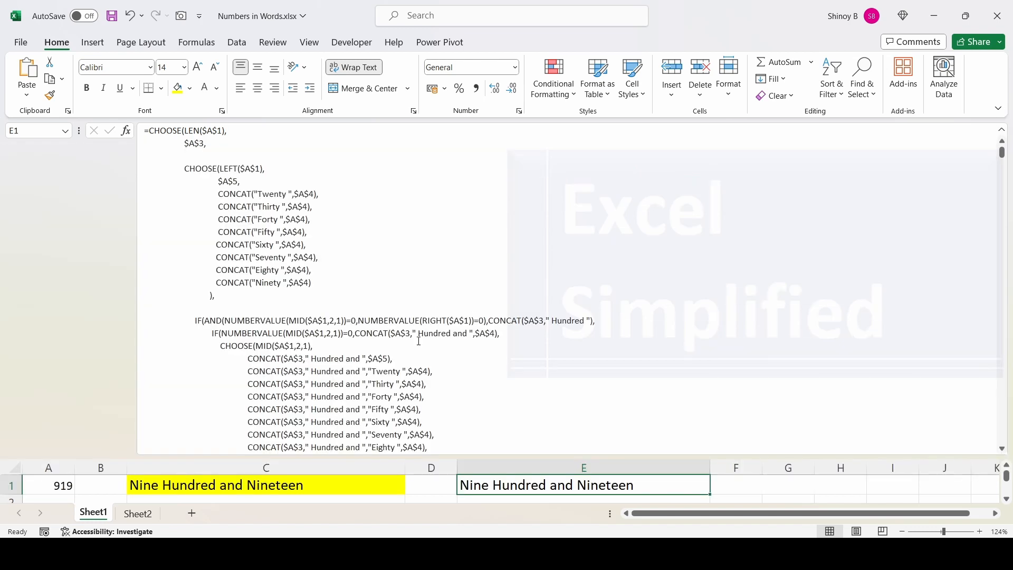
scroll(401, 363, down, 2)
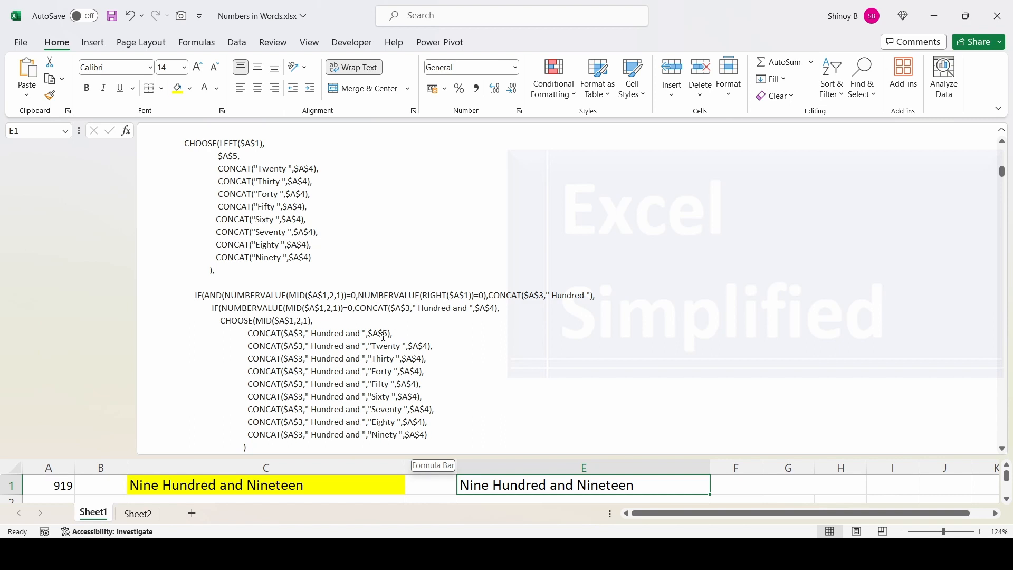
click(299, 346)
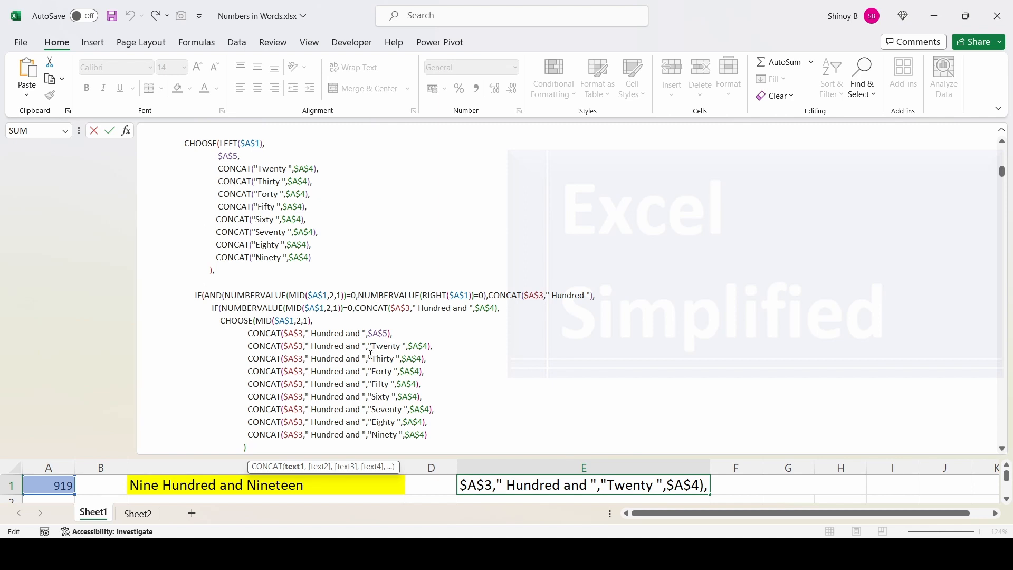
drag(372, 347, 401, 346)
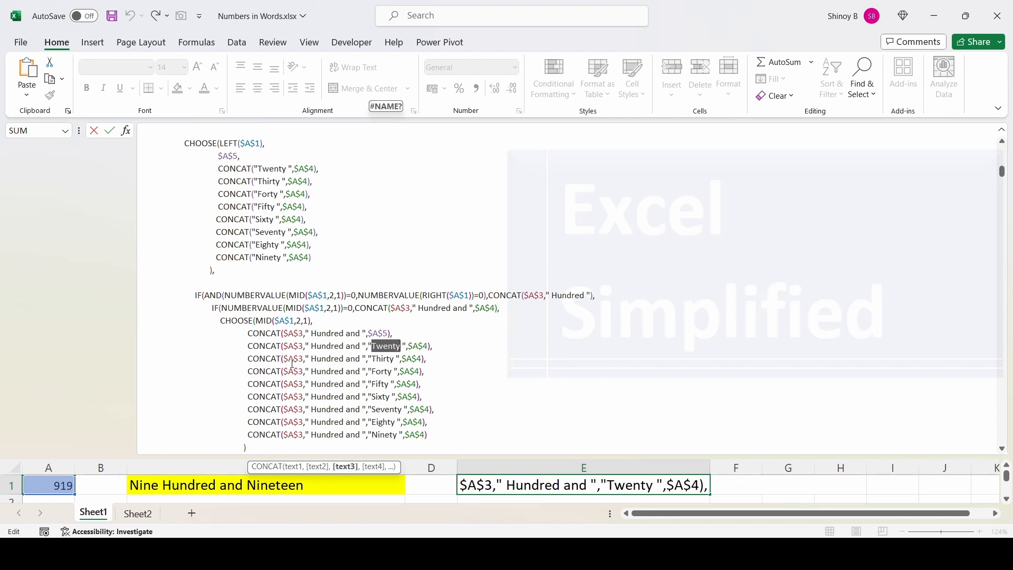
click(381, 359)
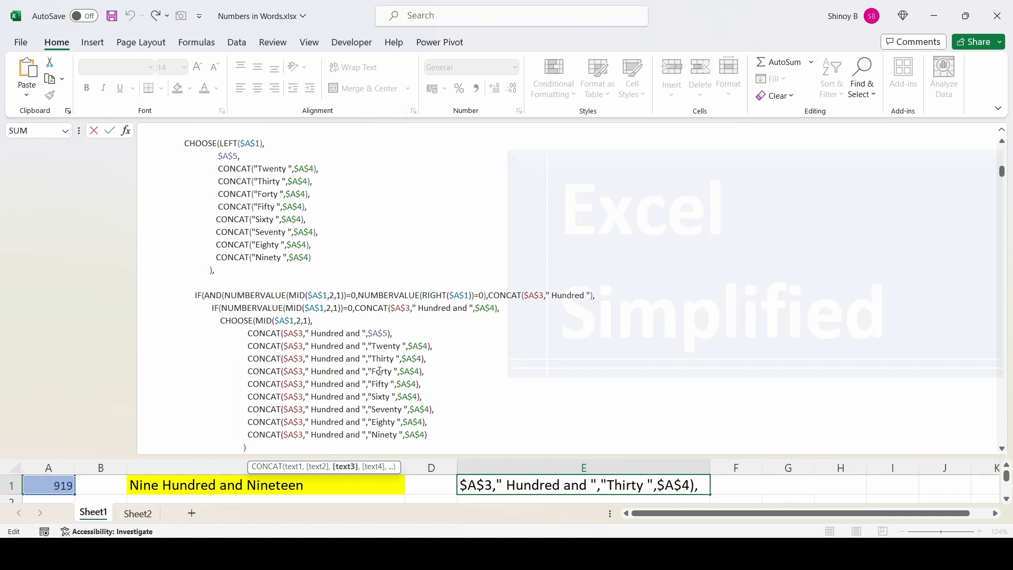
click(289, 372)
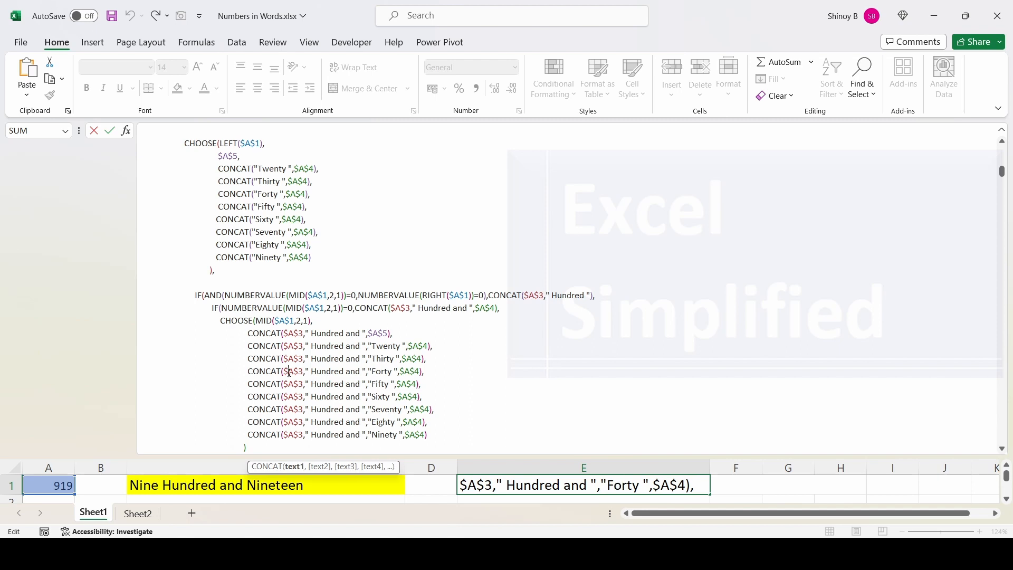
click(412, 372)
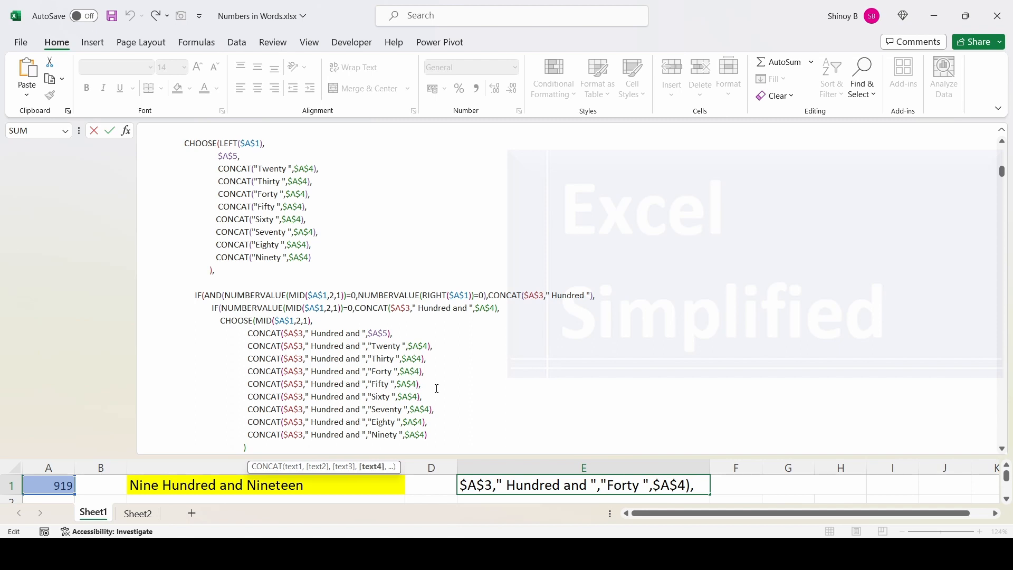
click(1004, 134)
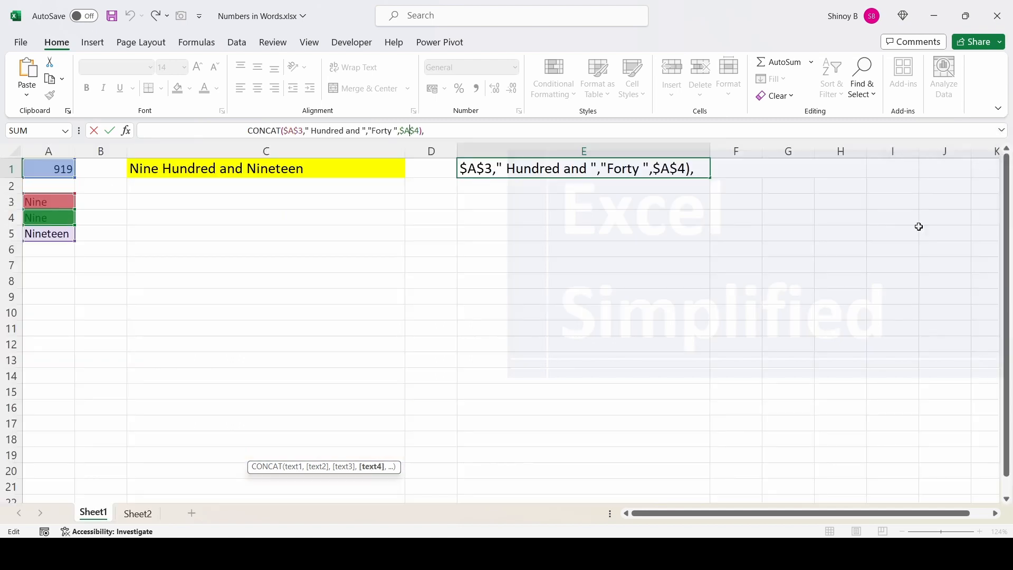
click(796, 245)
click(64, 174)
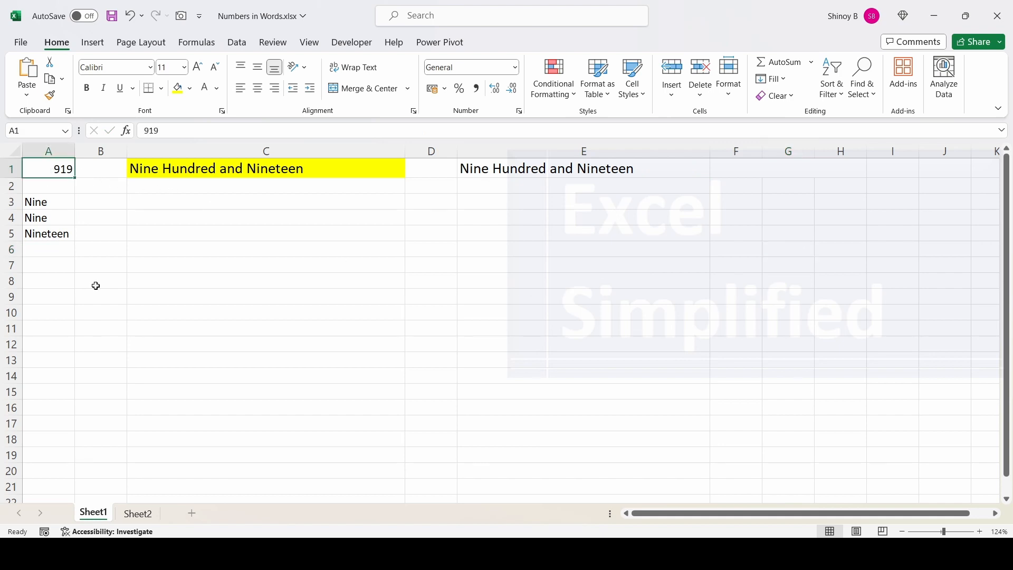
Step: Set A1 to 234 and check the words in E1 against the helper formulas in A3 and A4
text(234)
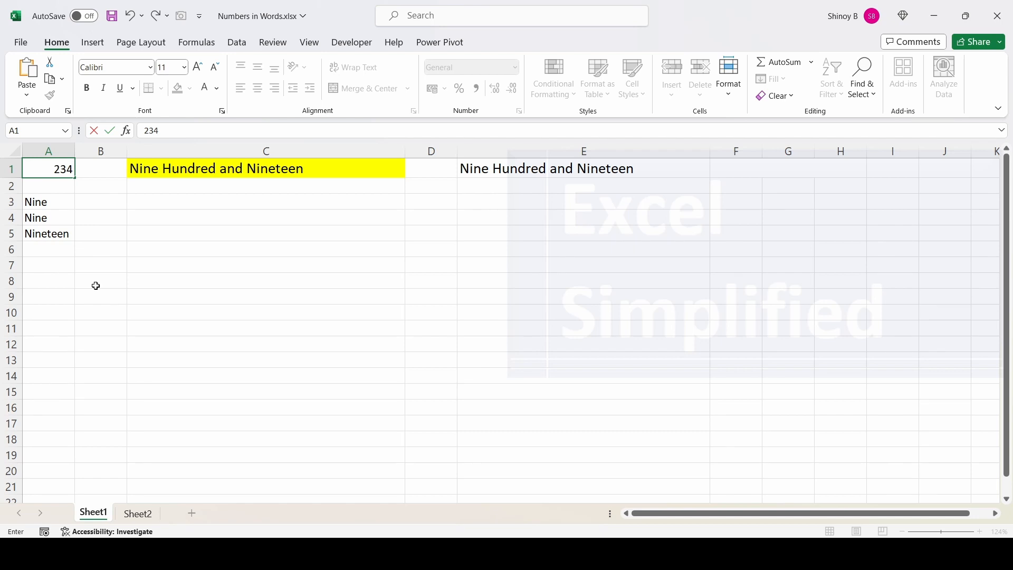
key(Return)
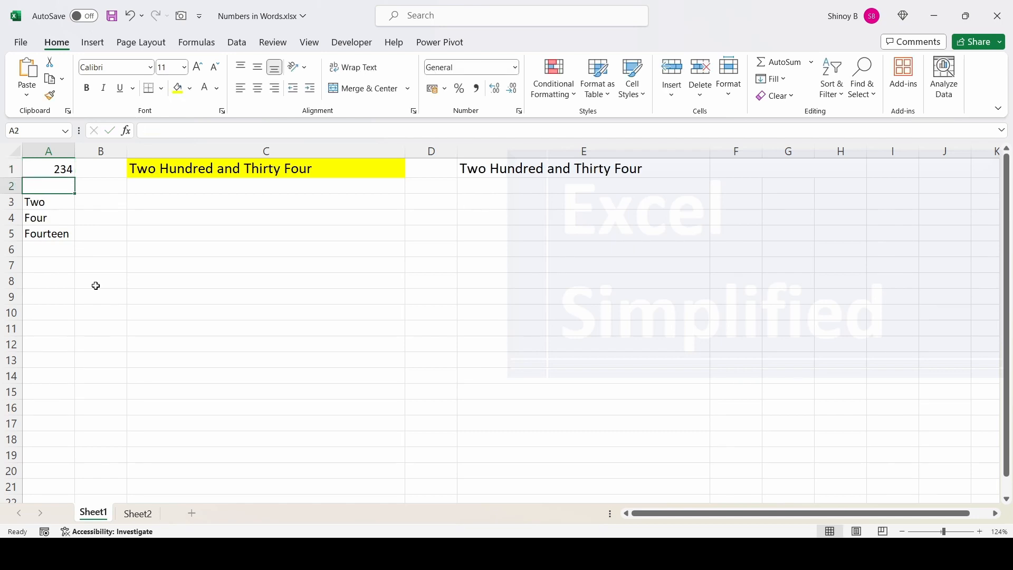
click(43, 203)
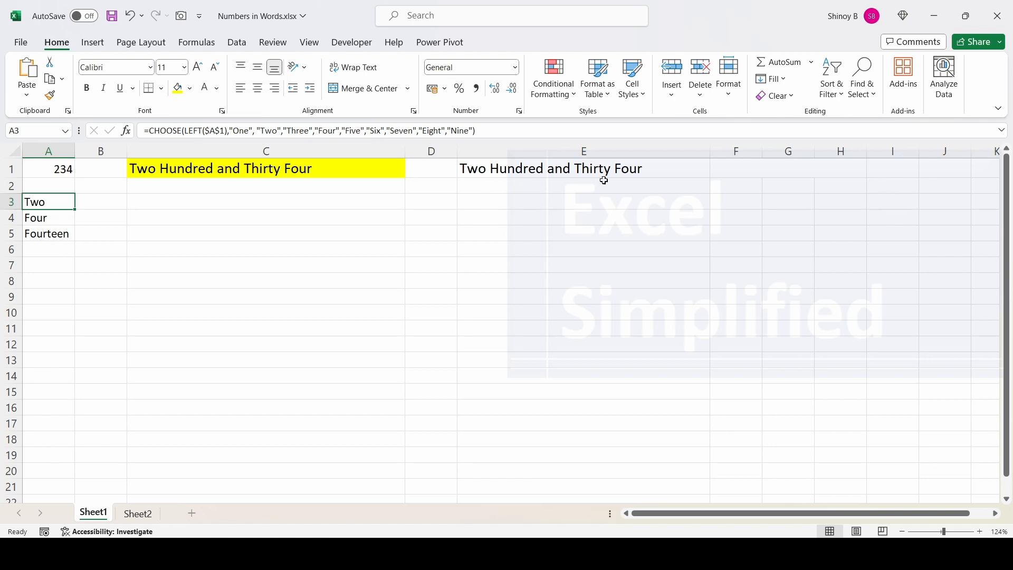
click(45, 218)
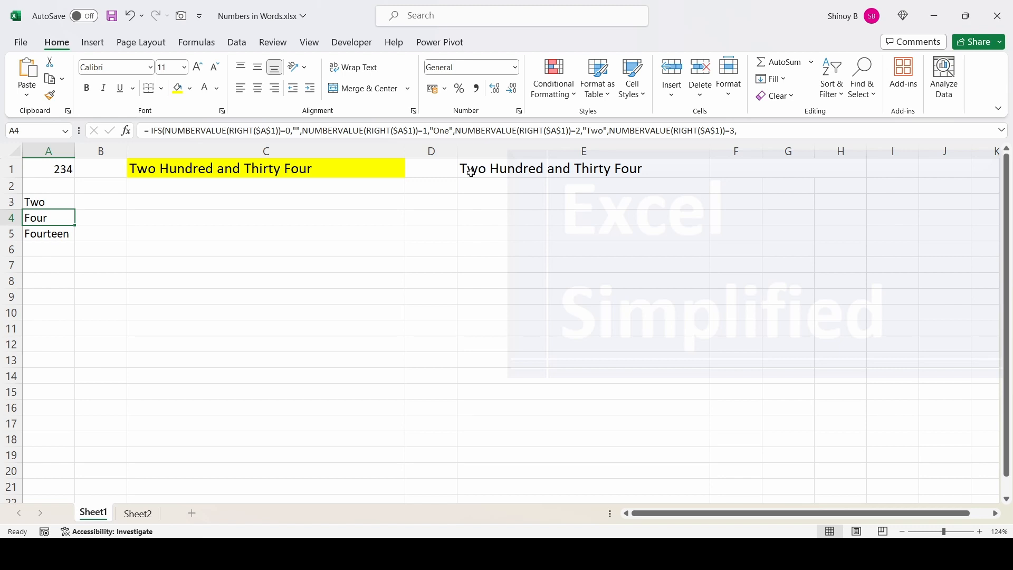
Step: Set A1 to 999 and compare the words returned in E1 and C1
click(64, 170)
text(999)
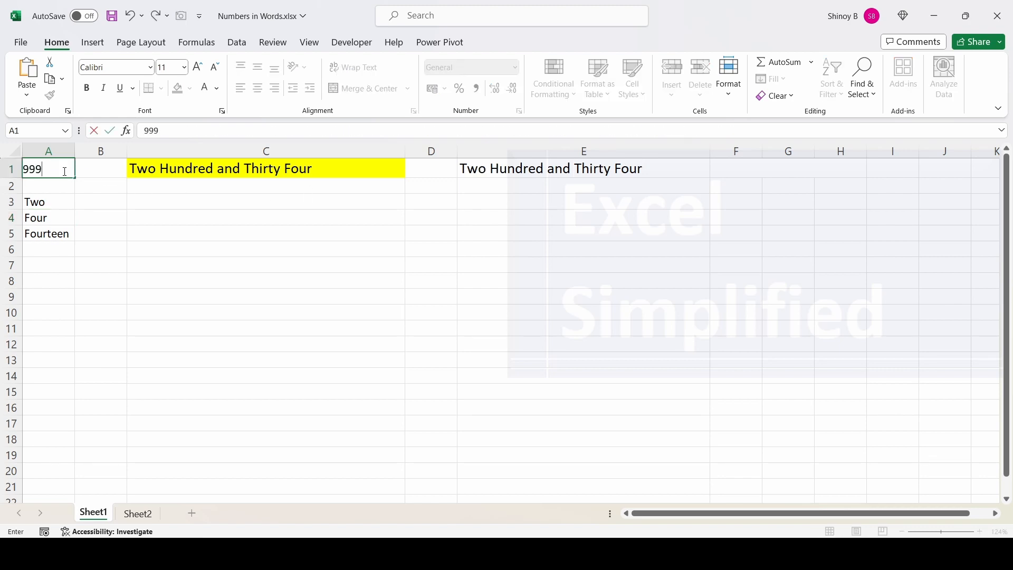
key(Return)
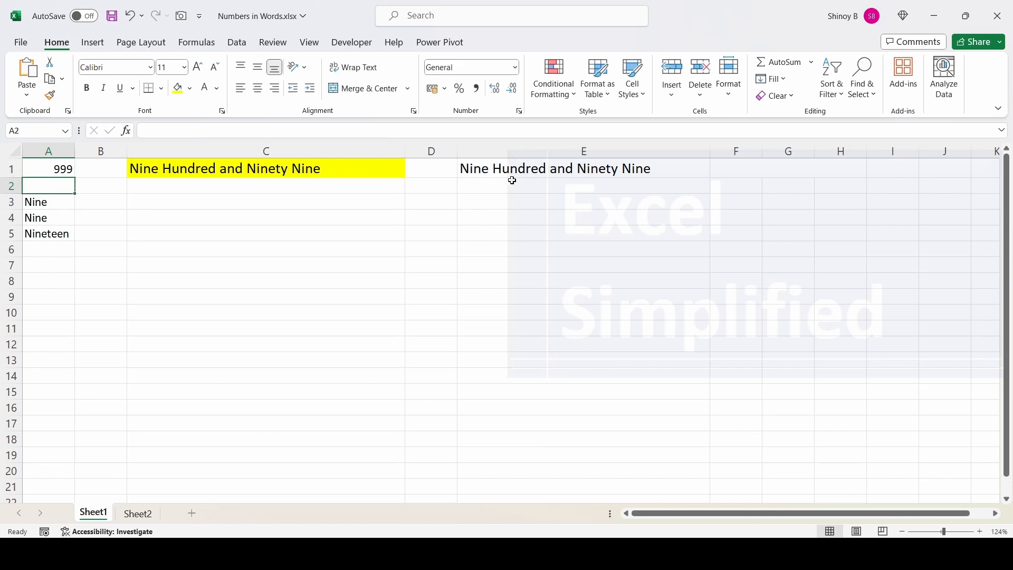
Step: Review E1's complete formula in the expanded formula bar, covering the one-, two- and three-digit branches, then collapse it and leave the cell
click(555, 170)
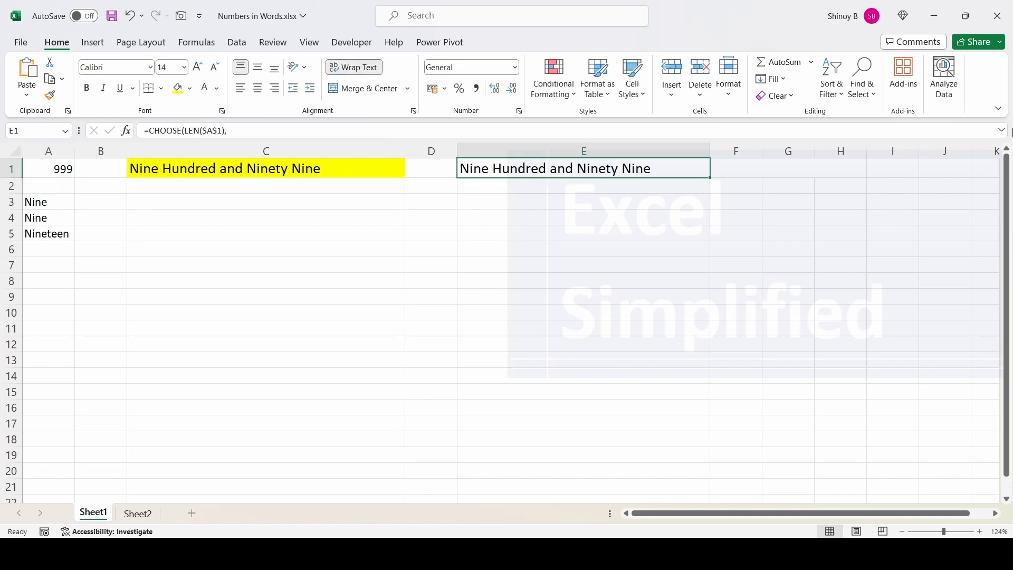
click(1002, 130)
scroll(789, 195, down, 2)
scroll(798, 296, down, 2)
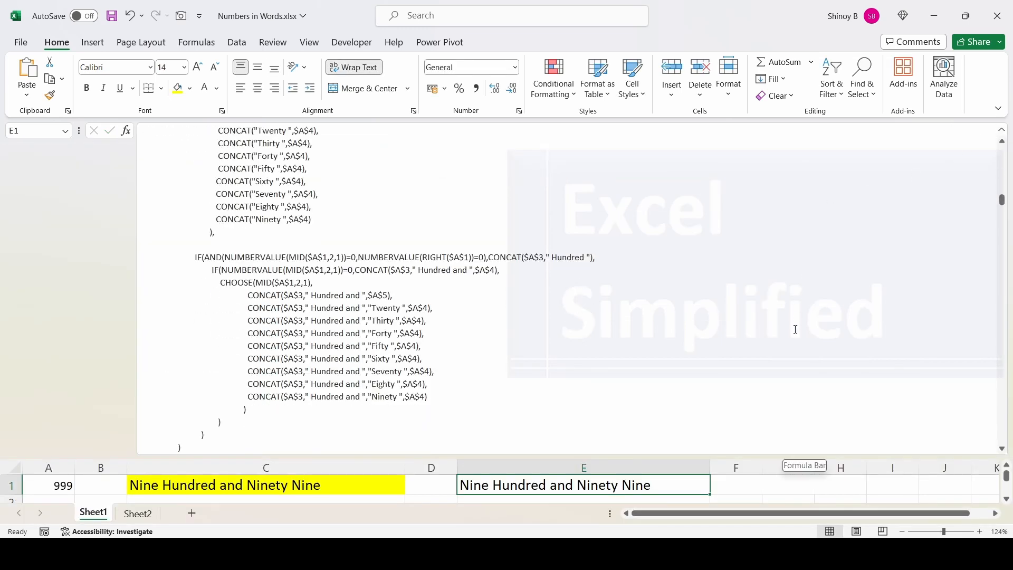
scroll(794, 326, up, 5)
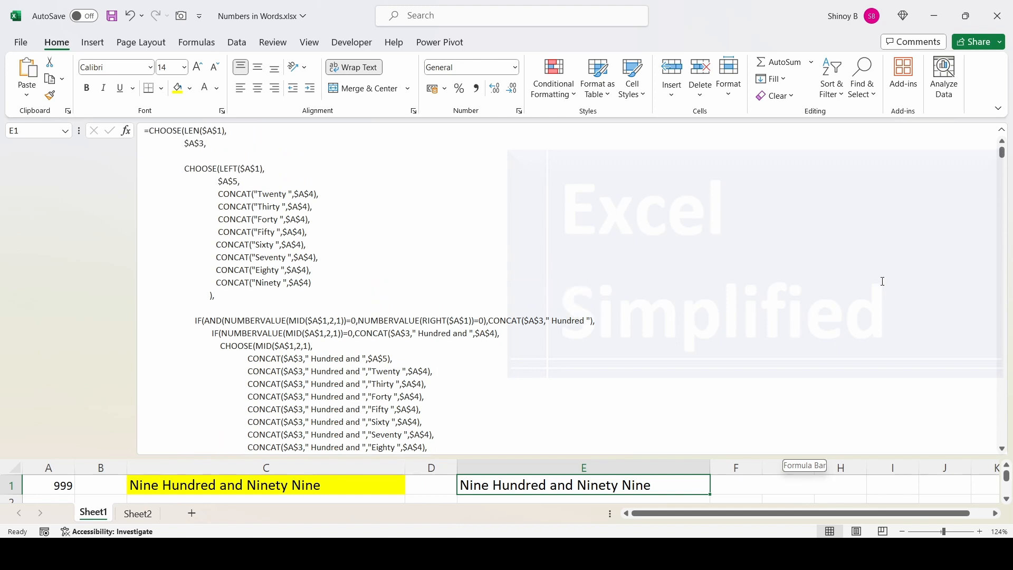
click(1002, 130)
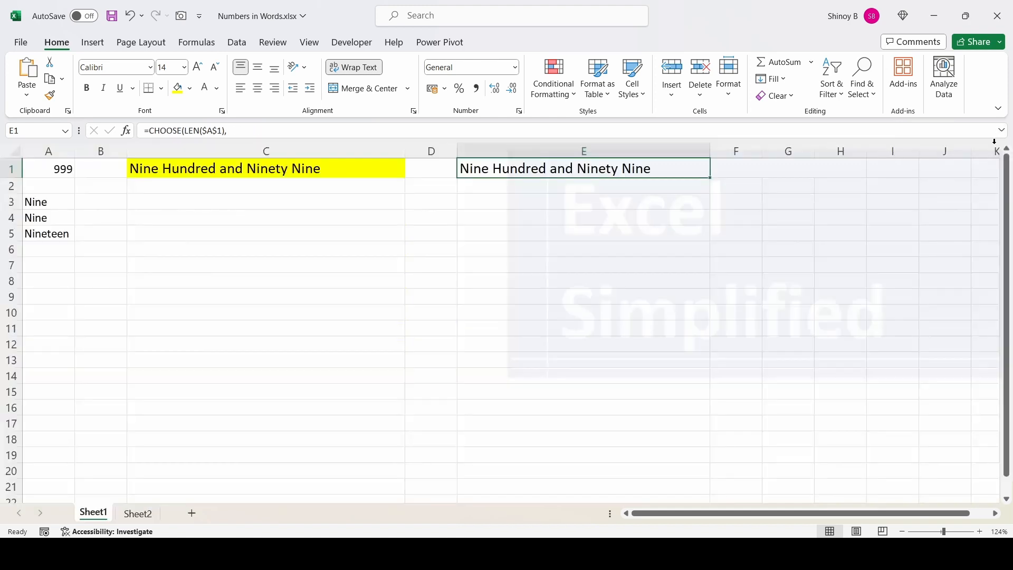
click(713, 249)
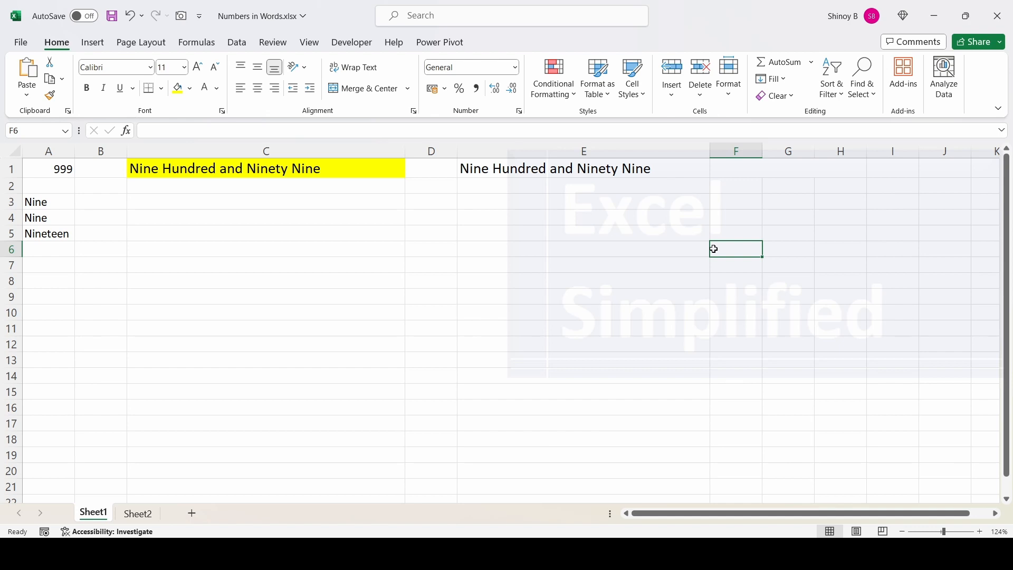